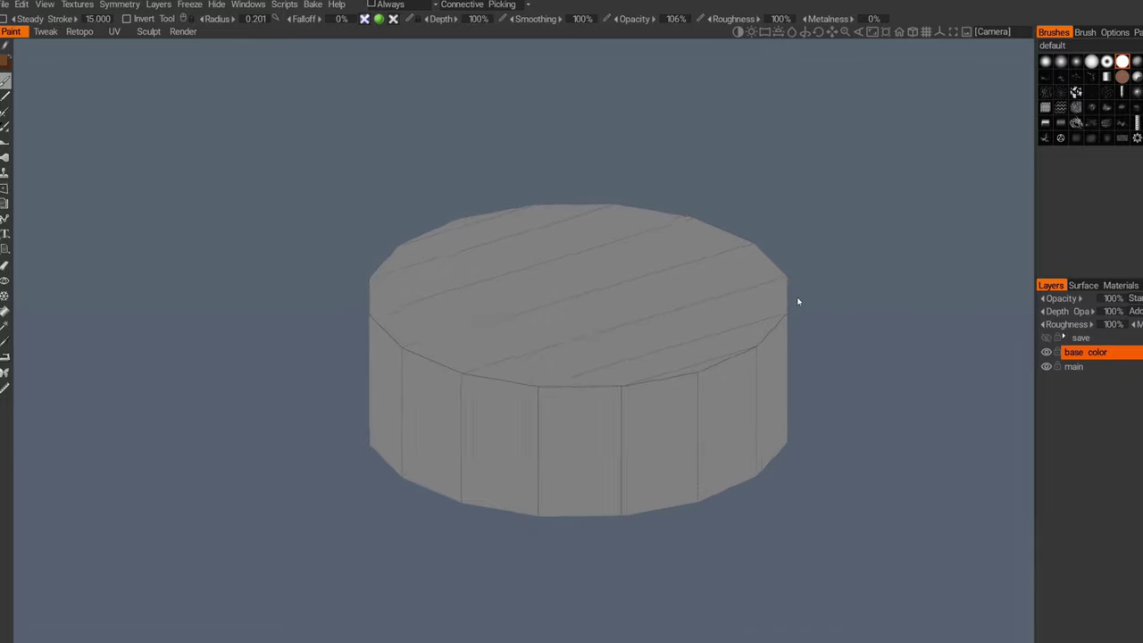
# Step: Fill the cylinder on the base color layer with a linear color gradient from medium brown to dark reddish brown
pyautogui.moveTo(809, 342); pyautogui.dragTo(773, 300)
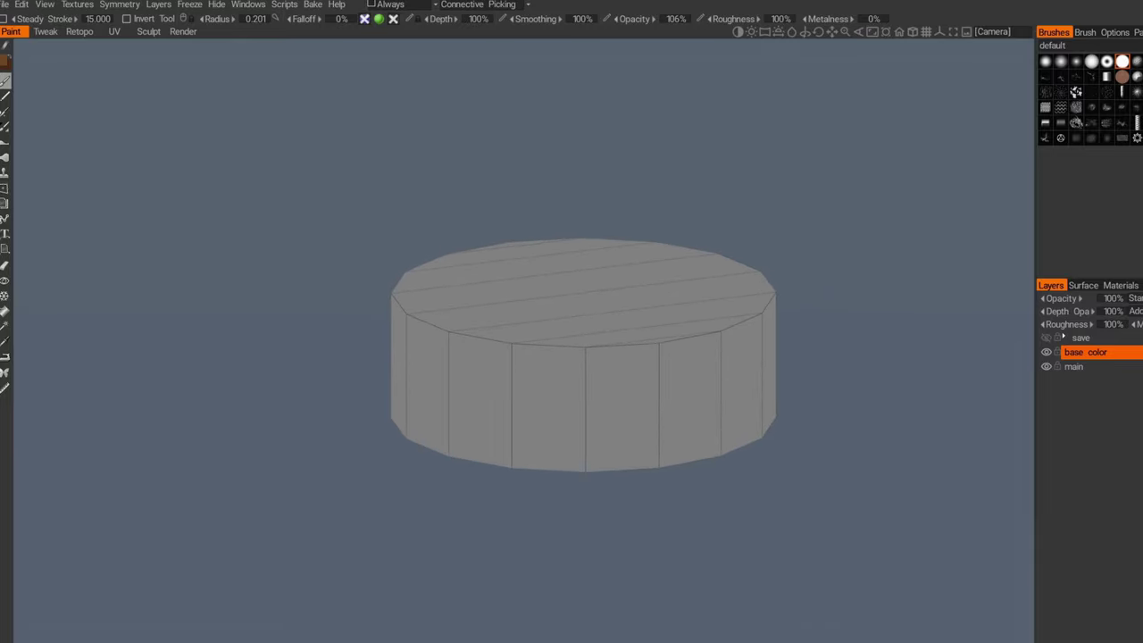
pyautogui.click(5, 312)
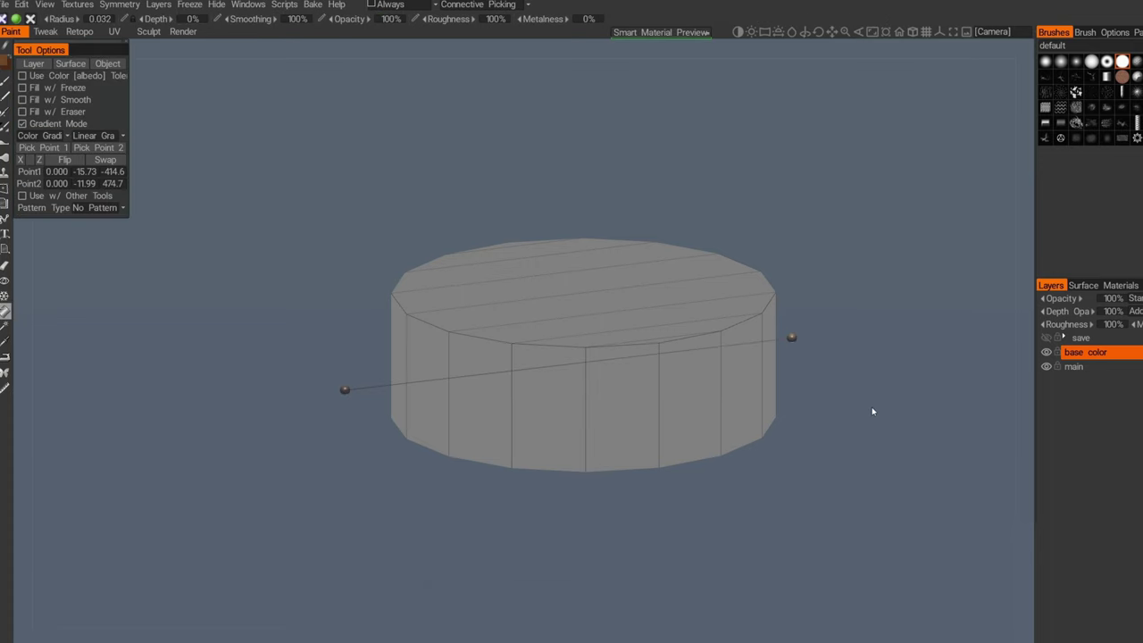
pyautogui.moveTo(870, 407); pyautogui.dragTo(862, 391)
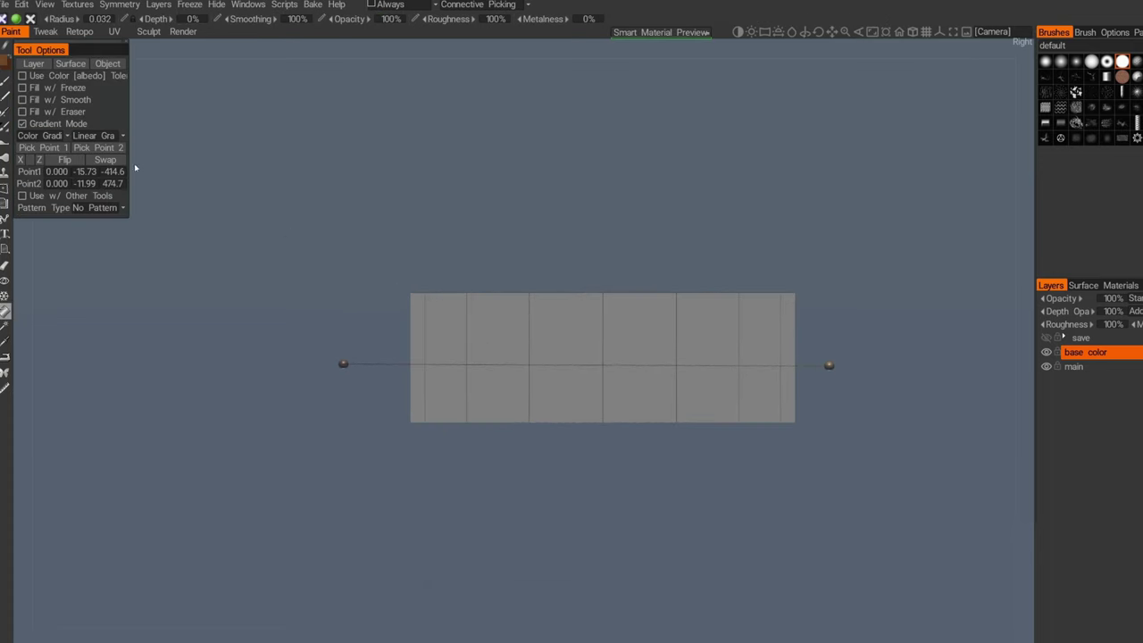
pyautogui.click(5, 61)
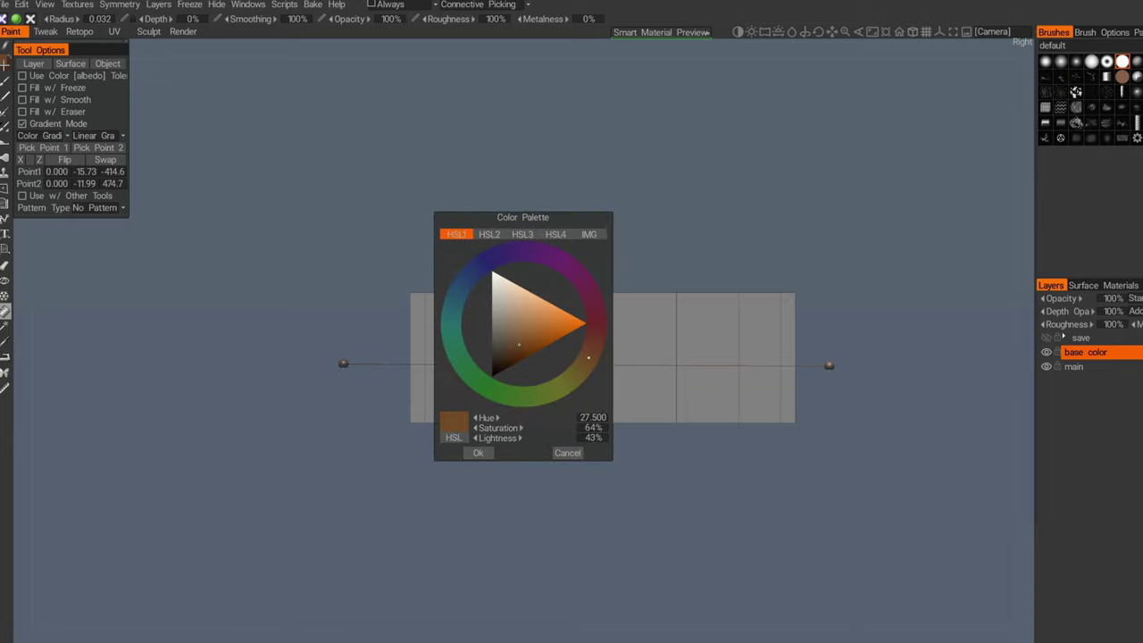
pyautogui.click(558, 454)
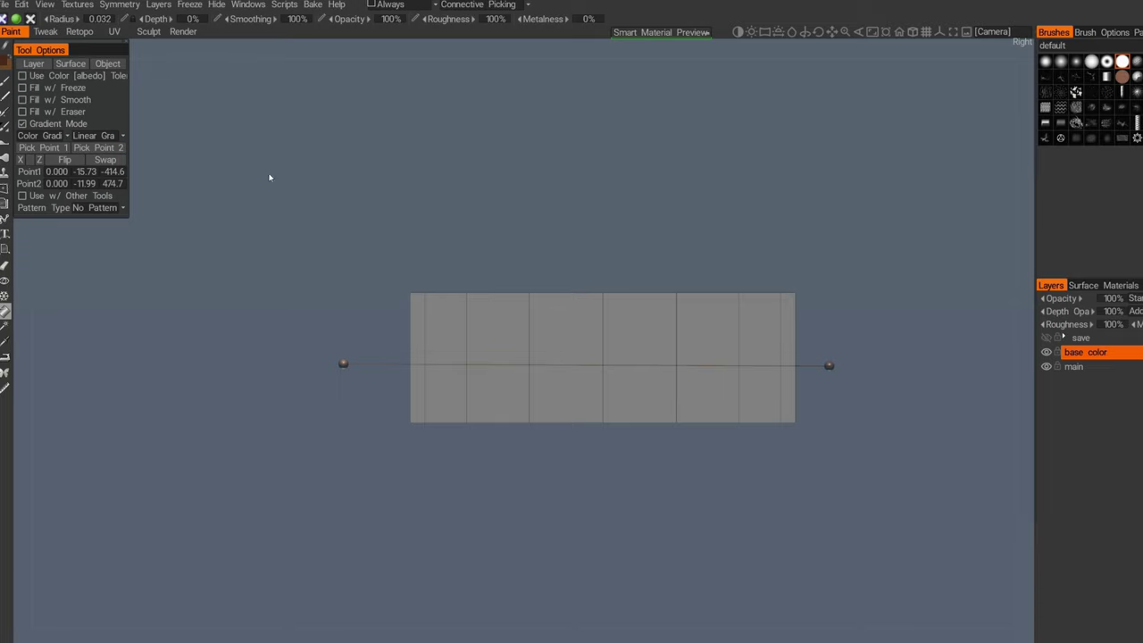
pyautogui.click(41, 64)
pyautogui.click(444, 358)
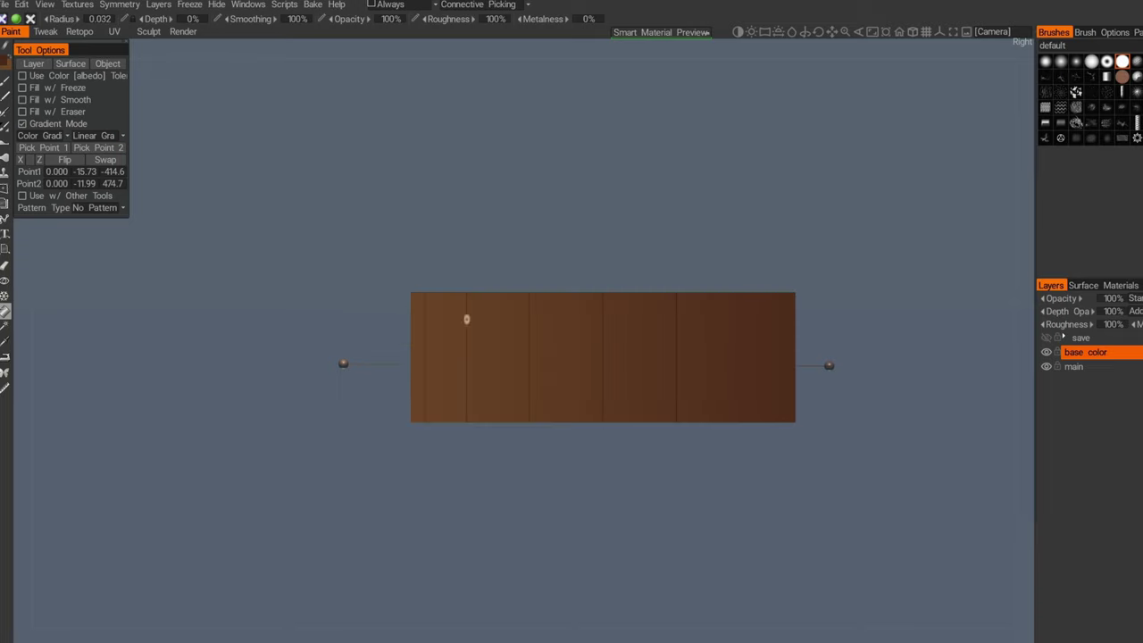
pyautogui.moveTo(476, 306); pyautogui.dragTo(639, 363, button='middle')
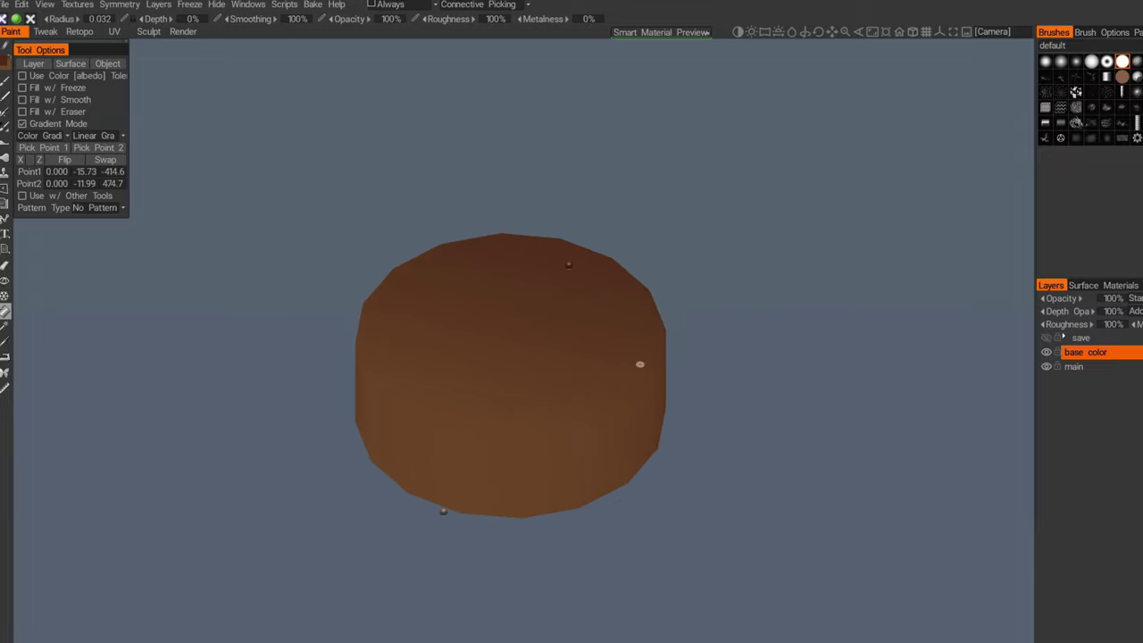
# Step: Add a new layer named color blending above base color and activate the paint brush
pyautogui.click(4, 86)
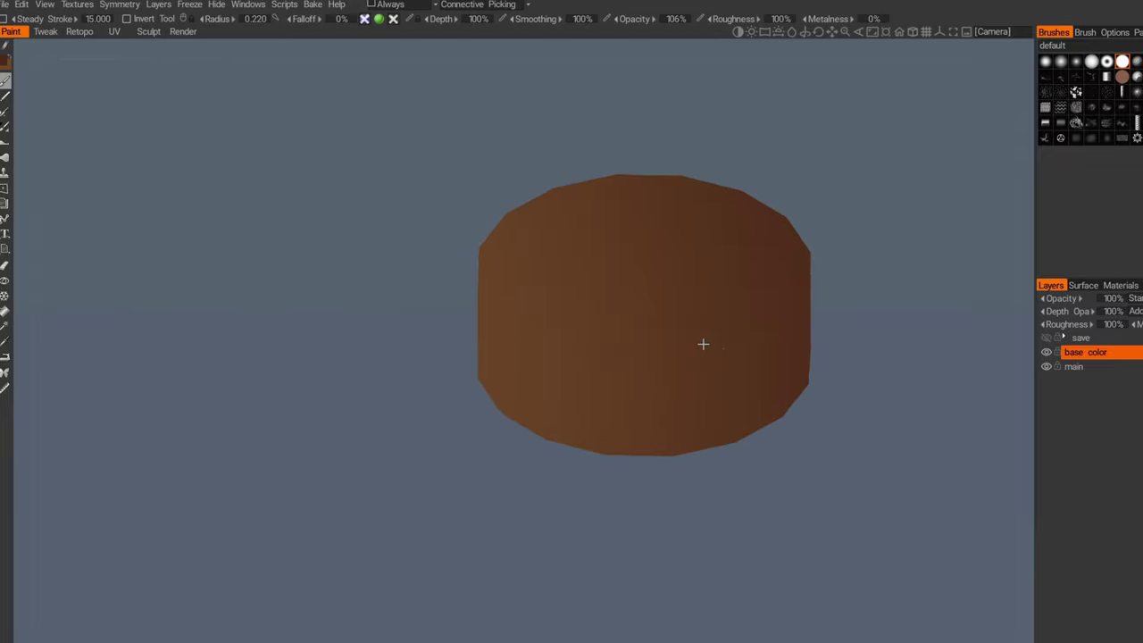
pyautogui.moveTo(702, 343); pyautogui.dragTo(751, 357, button='middle')
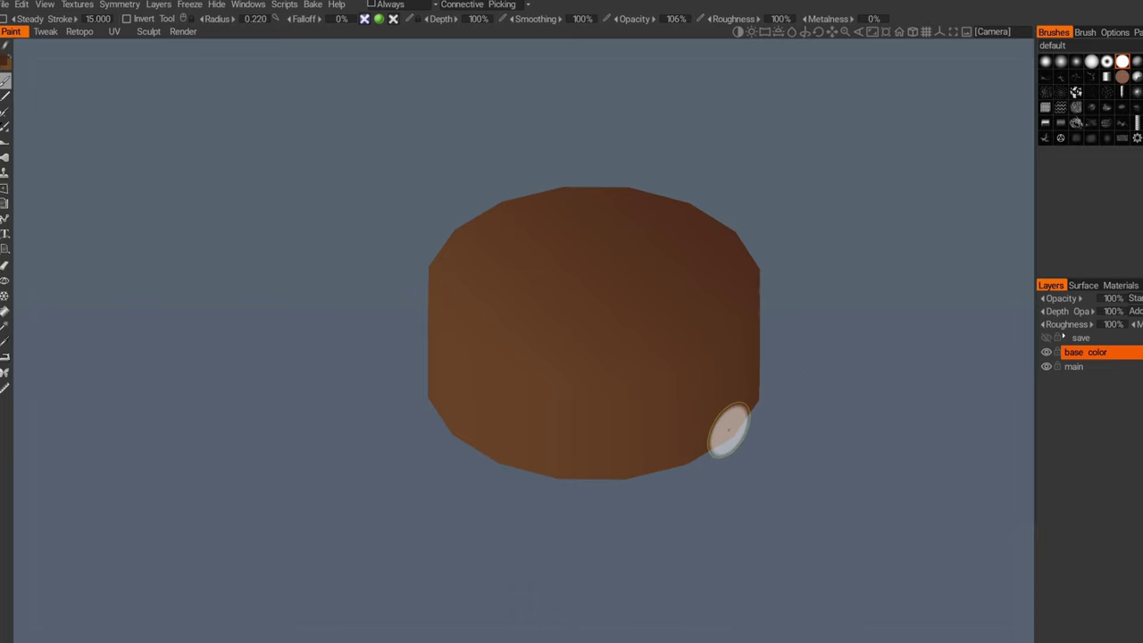
pyautogui.hotkey('ctrl', 'shift', 'n')
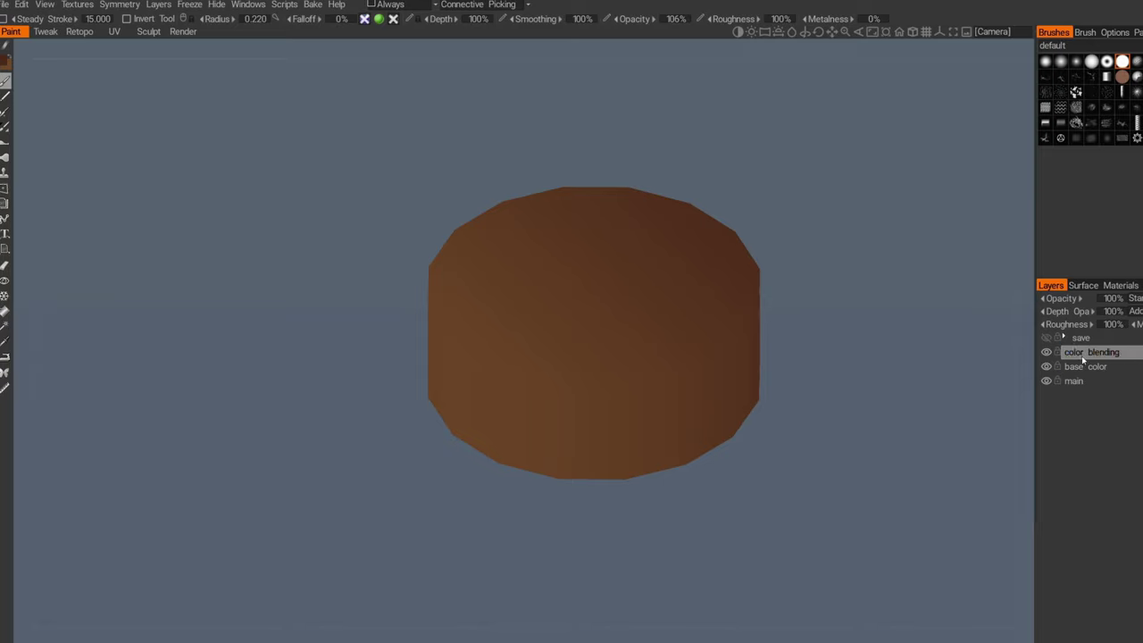
# Step: Paint soft patches of sampled light and dark brown across the cylinder's top face on the color blending layer
pyautogui.moveTo(693, 370)
pyautogui.mouseDown(button='middle')
pyautogui.moveTo(741, 411)
pyautogui.moveTo(694, 355)
pyautogui.moveTo(692, 331)
pyautogui.moveTo(591, 337)
pyautogui.mouseUp(button='middle')
pyautogui.scroll(4, 594, 313)
pyautogui.scroll(-2, 599, 301)
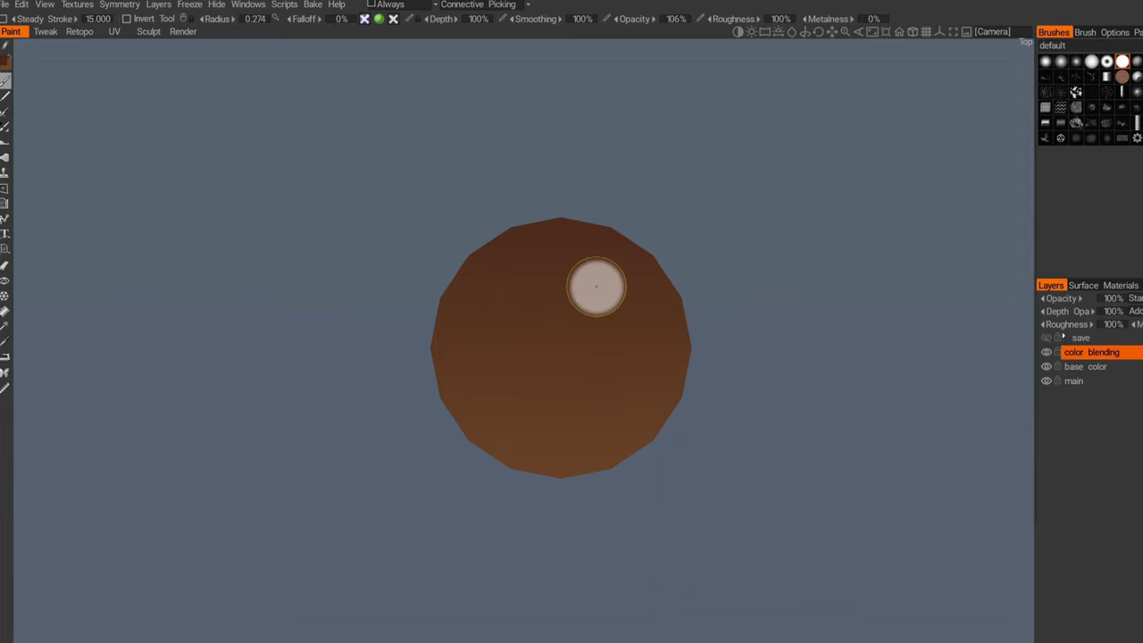
pyautogui.keyDown('alt'); pyautogui.moveTo(599, 343); pyautogui.dragTo(573, 293, button='right'); pyautogui.keyUp('alt')
pyautogui.keyDown('alt'); pyautogui.moveTo(573, 293); pyautogui.dragTo(585, 299, button='middle'); pyautogui.keyUp('alt')
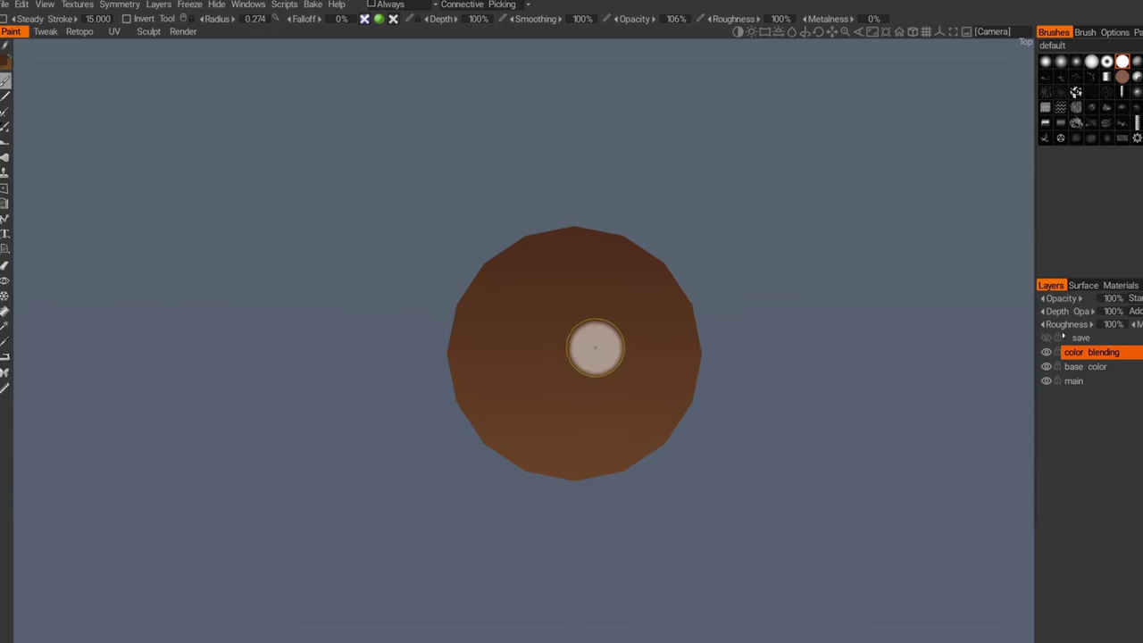
pyautogui.press('v')
pyautogui.moveTo(599, 292)
pyautogui.mouseDown()
pyautogui.moveTo(580, 309)
pyautogui.moveTo(560, 297)
pyautogui.moveTo(507, 306)
pyautogui.moveTo(506, 340)
pyautogui.mouseUp()
pyautogui.press('v')
pyautogui.scroll(2, 597, 336)
pyautogui.keyDown('alt'); pyautogui.moveTo(647, 433); pyautogui.dragTo(620, 321, button='right'); pyautogui.keyUp('alt')
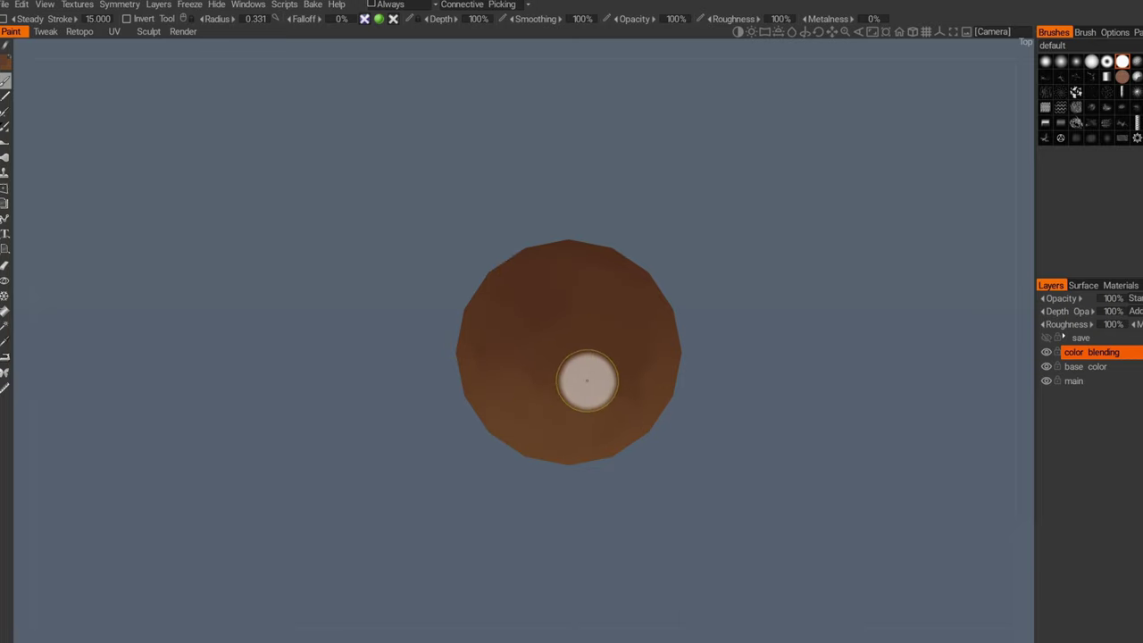
# Step: Blend the brown tones over the whole top face with short strokes at a brush radius of 0.265
pyautogui.press('[')
pyautogui.press('[')
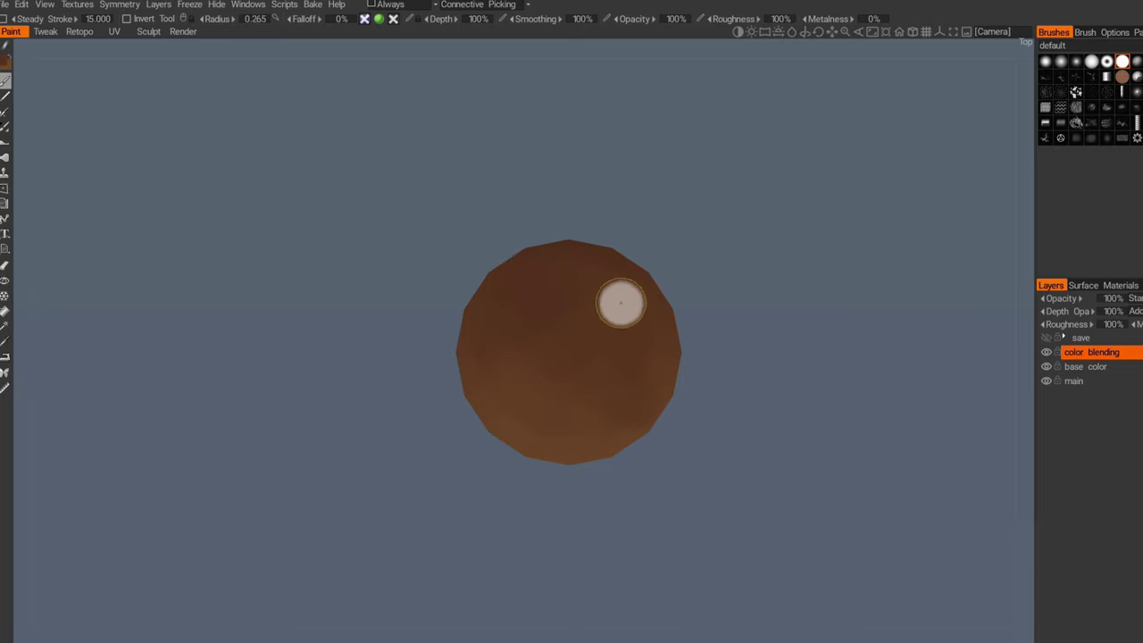
pyautogui.moveTo(641, 352); pyautogui.dragTo(656, 357)
pyautogui.moveTo(627, 397); pyautogui.dragTo(606, 418)
pyautogui.moveTo(618, 364); pyautogui.dragTo(576, 369)
pyautogui.moveTo(538, 294); pyautogui.dragTo(502, 333)
pyautogui.moveTo(562, 408)
pyautogui.mouseDown()
pyautogui.moveTo(510, 373)
pyautogui.moveTo(620, 373)
pyautogui.moveTo(509, 408)
pyautogui.mouseUp()
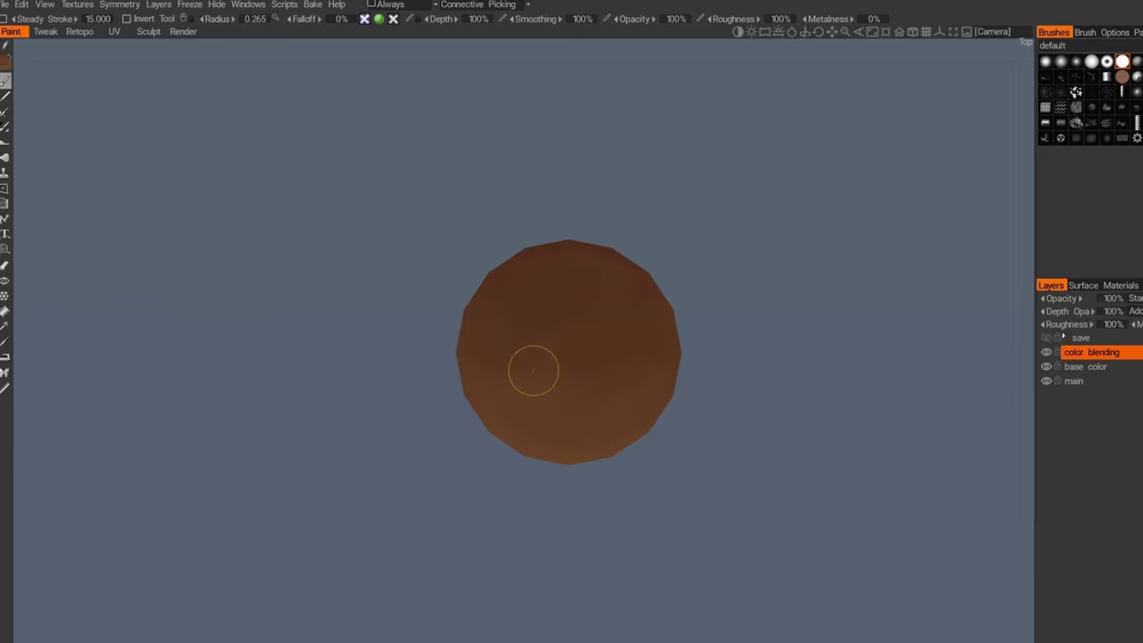
pyautogui.moveTo(535, 366); pyautogui.dragTo(616, 369)
pyautogui.moveTo(630, 369)
pyautogui.mouseDown()
pyautogui.moveTo(628, 345)
pyautogui.moveTo(596, 361)
pyautogui.mouseUp()
pyautogui.moveTo(593, 363); pyautogui.dragTo(639, 331)
pyautogui.moveTo(497, 349); pyautogui.dragTo(483, 348)
# Step: Blend light and dark brown patches around the cylinder's side wall at a brush radius of 0.220
pyautogui.moveTo(662, 385)
pyautogui.keyDown('alt'); pyautogui.mouseDown()
pyautogui.moveTo(643, 345)
pyautogui.moveTo(617, 396)
pyautogui.mouseUp(); pyautogui.keyUp('alt')
pyautogui.keyDown('alt'); pyautogui.moveTo(688, 381); pyautogui.dragTo(685, 359, button='middle'); pyautogui.keyUp('alt')
pyautogui.moveTo(684, 358)
pyautogui.keyDown('alt'); pyautogui.mouseDown()
pyautogui.moveTo(736, 403)
pyautogui.moveTo(775, 385)
pyautogui.mouseUp(); pyautogui.keyUp('alt')
pyautogui.moveTo(727, 378)
pyautogui.mouseDown()
pyautogui.moveTo(732, 388)
pyautogui.moveTo(709, 385)
pyautogui.moveTo(760, 401)
pyautogui.moveTo(589, 393)
pyautogui.moveTo(521, 408)
pyautogui.moveTo(623, 390)
pyautogui.moveTo(492, 409)
pyautogui.moveTo(558, 382)
pyautogui.moveTo(544, 385)
pyautogui.mouseUp()
pyautogui.press('[')
pyautogui.keyDown('alt'); pyautogui.moveTo(590, 420); pyautogui.dragTo(671, 398); pyautogui.keyUp('alt')
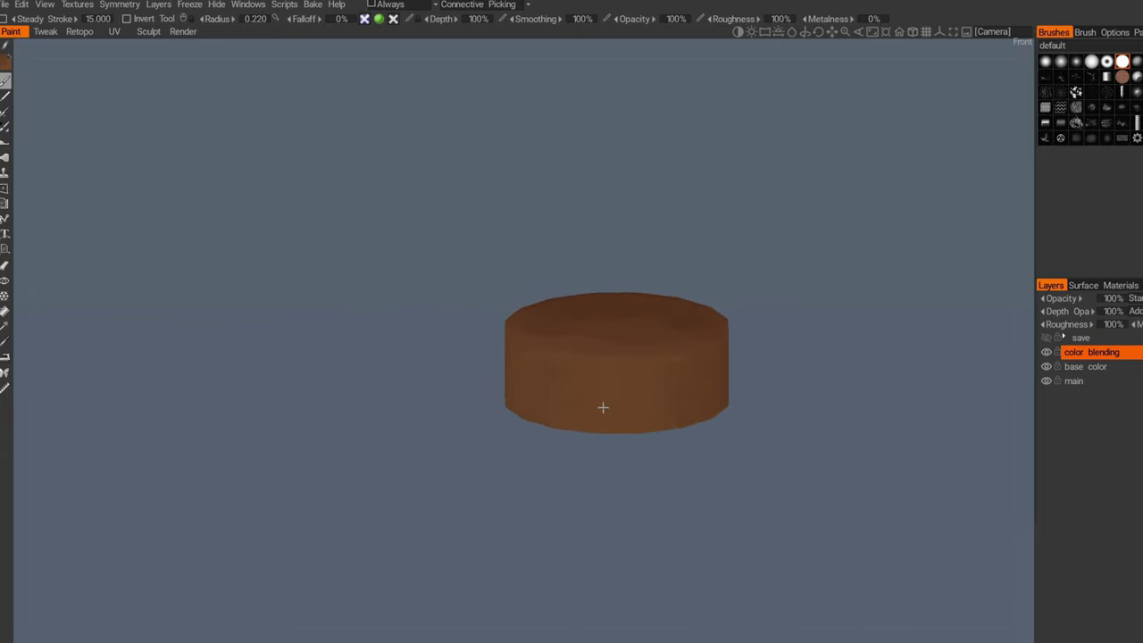
pyautogui.moveTo(604, 412)
pyautogui.keyDown('alt'); pyautogui.mouseDown()
pyautogui.moveTo(742, 457)
pyautogui.moveTo(617, 403)
pyautogui.moveTo(530, 399)
pyautogui.moveTo(553, 392)
pyautogui.mouseUp(); pyautogui.keyUp('alt')
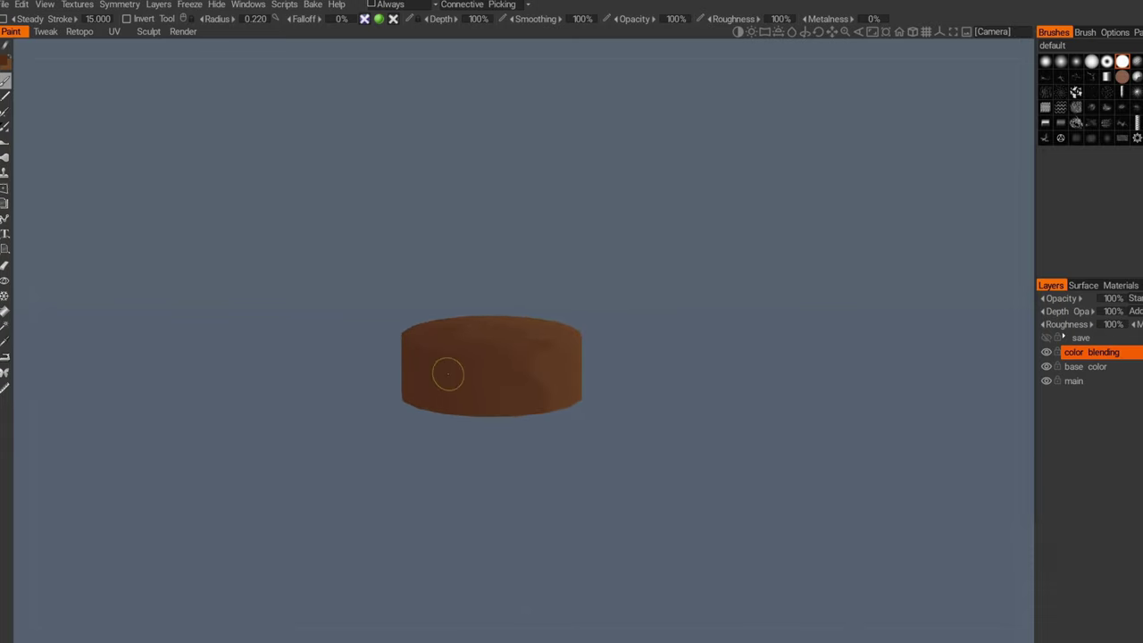
pyautogui.keyDown('alt'); pyautogui.moveTo(471, 381); pyautogui.dragTo(449, 396); pyautogui.keyUp('alt')
pyautogui.moveTo(606, 396)
pyautogui.keyDown('alt'); pyautogui.mouseDown()
pyautogui.moveTo(569, 401)
pyautogui.moveTo(596, 386)
pyautogui.mouseUp(); pyautogui.keyUp('alt')
pyautogui.moveTo(721, 366)
pyautogui.keyDown('alt'); pyautogui.mouseDown()
pyautogui.moveTo(608, 431)
pyautogui.moveTo(554, 401)
pyautogui.mouseUp(); pyautogui.keyUp('alt')
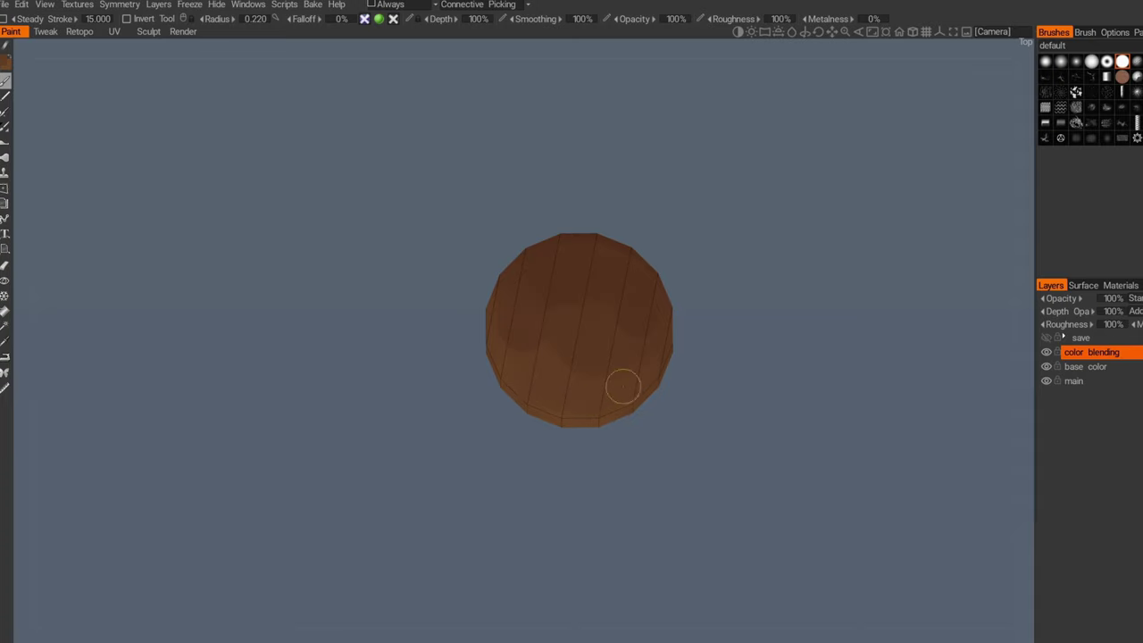
# Step: Blend sampled browns over the cylinder's top and bottom faces at a brush radius of 0.282
pyautogui.press('v')
pyautogui.moveTo(646, 330)
pyautogui.keyDown('alt'); pyautogui.mouseDown(button='right')
pyautogui.moveTo(581, 262)
pyautogui.moveTo(568, 339)
pyautogui.mouseUp(button='right'); pyautogui.keyUp('alt')
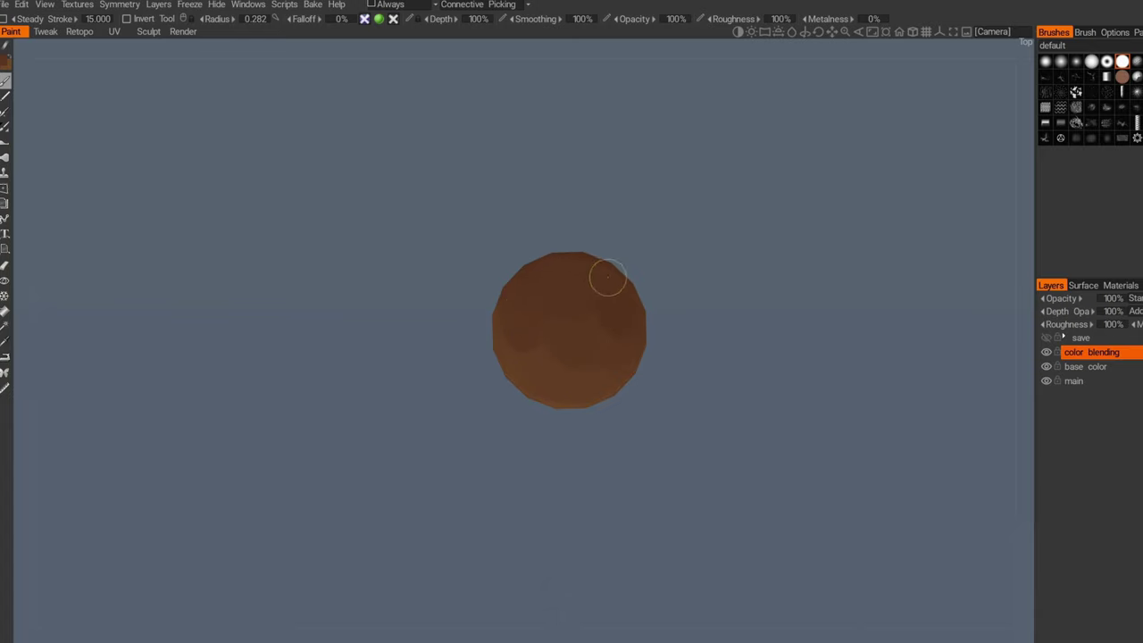
pyautogui.keyDown('alt'); pyautogui.moveTo(634, 354); pyautogui.dragTo(640, 211); pyautogui.keyUp('alt')
pyautogui.moveTo(543, 404)
pyautogui.mouseDown()
pyautogui.moveTo(570, 385)
pyautogui.moveTo(569, 404)
pyautogui.mouseUp()
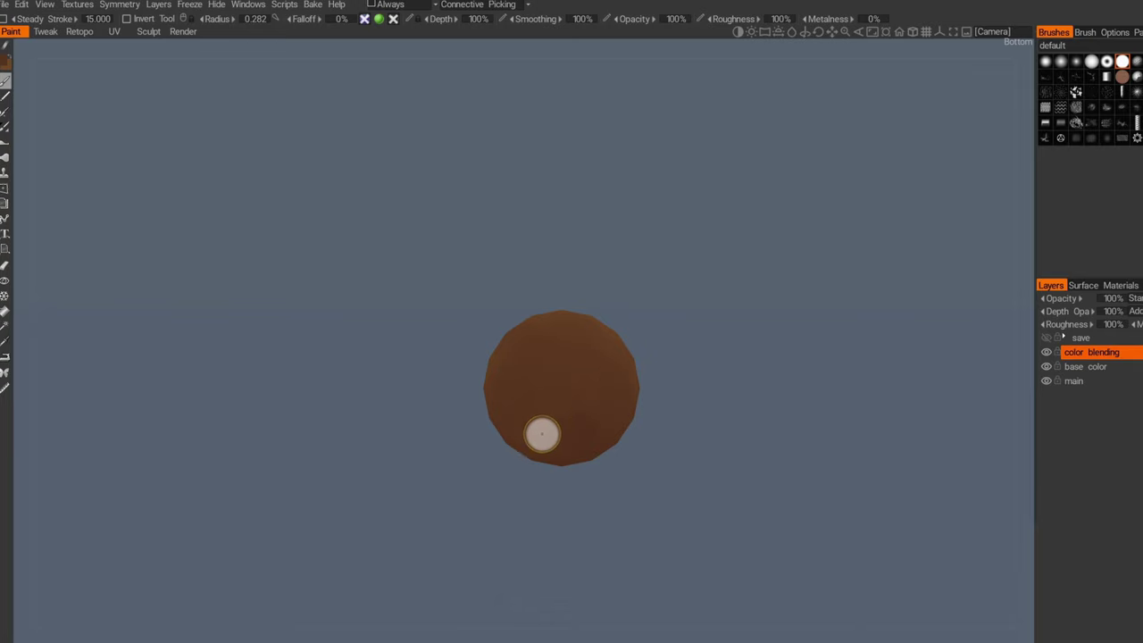
pyautogui.keyDown('alt'); pyautogui.moveTo(565, 361); pyautogui.dragTo(590, 401); pyautogui.keyUp('alt')
pyautogui.keyDown('alt'); pyautogui.moveTo(553, 347); pyautogui.dragTo(678, 382, button='middle'); pyautogui.keyUp('alt')
pyautogui.keyDown('alt'); pyautogui.moveTo(548, 482); pyautogui.dragTo(581, 442, button='middle'); pyautogui.keyUp('alt')
pyautogui.keyDown('alt'); pyautogui.moveTo(581, 441); pyautogui.dragTo(605, 401, button='right'); pyautogui.keyUp('alt')
pyautogui.keyDown('alt'); pyautogui.moveTo(605, 401); pyautogui.dragTo(601, 311); pyautogui.keyUp('alt')
pyautogui.moveTo(601, 311)
pyautogui.mouseDown(button='middle')
pyautogui.moveTo(613, 396)
pyautogui.moveTo(572, 372)
pyautogui.mouseUp(button='middle')
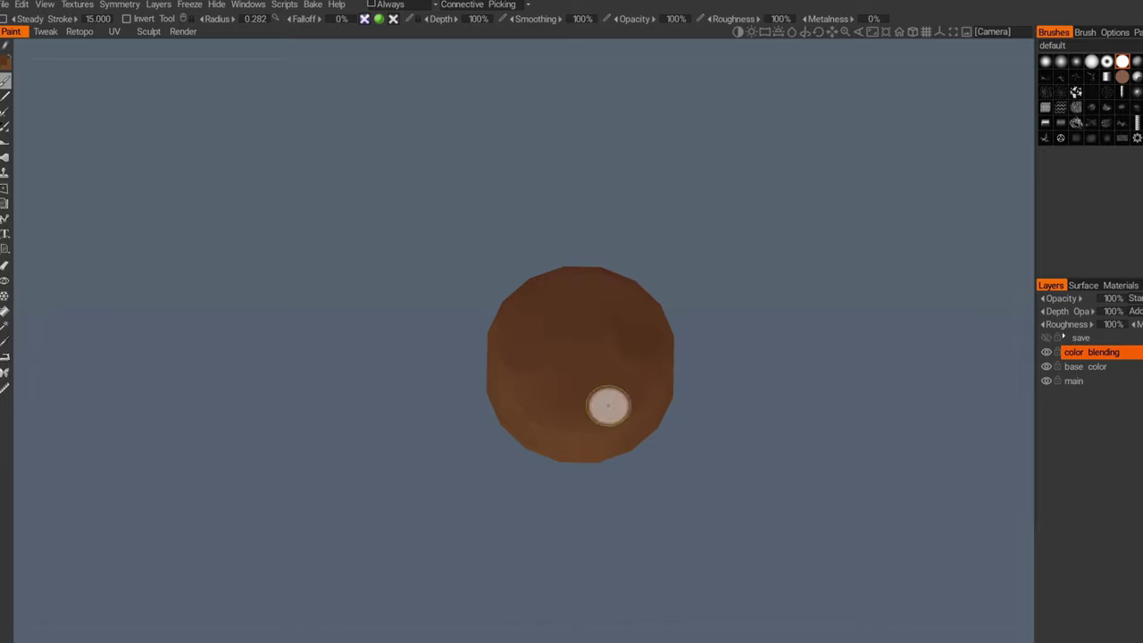
pyautogui.keyDown('alt'); pyautogui.moveTo(694, 476); pyautogui.dragTo(723, 407, button='right'); pyautogui.keyUp('alt')
# Step: Add a new layer above color blending and name it linearts
pyautogui.press('v')
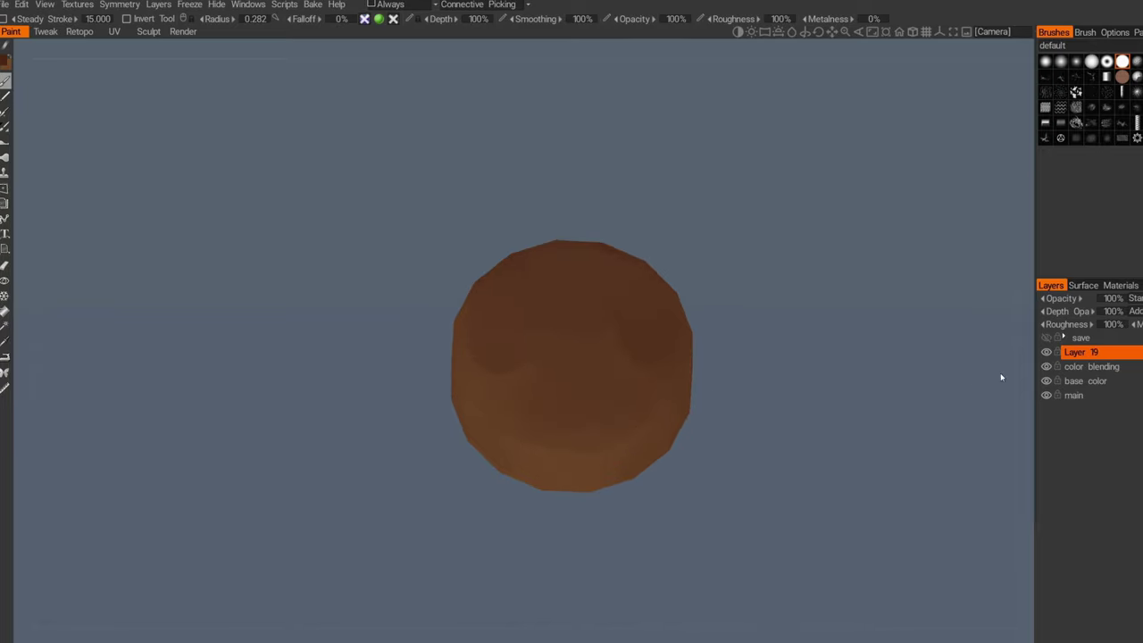
pyautogui.click(1080, 353)
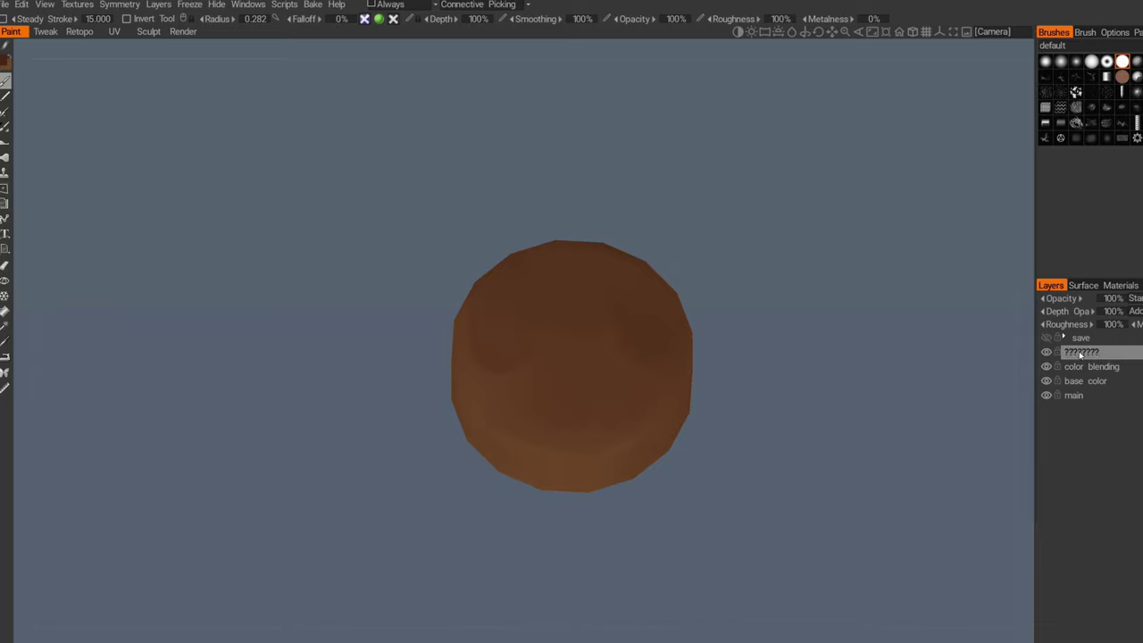
pyautogui.press('BackSpace')
pyautogui.press('BackSpace')
pyautogui.press('BackSpace')
pyautogui.press('BackSpace')
pyautogui.press('BackSpace')
pyautogui.press('BackSpace')
pyautogui.press('BackSpace')
pyautogui.press('BackSpace')
pyautogui.write('linearts')
pyautogui.press('Return')
# Step: Paint a dark brown disc in the centre of the cylinder's top face with a brush radius of 0.743
pyautogui.keyDown('alt'); pyautogui.keyDown('shift'); pyautogui.moveTo(594, 308); pyautogui.dragTo(582, 359); pyautogui.keyUp('shift'); pyautogui.keyUp('alt')
pyautogui.click(4, 61)
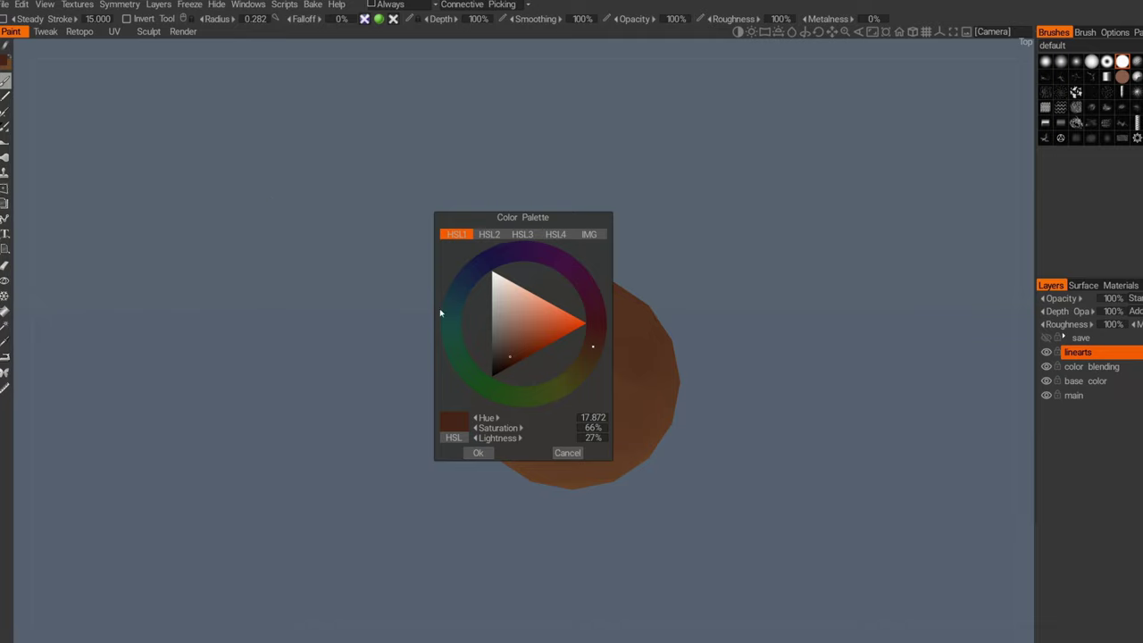
pyautogui.click(482, 452)
pyautogui.scroll(5, 580, 377)
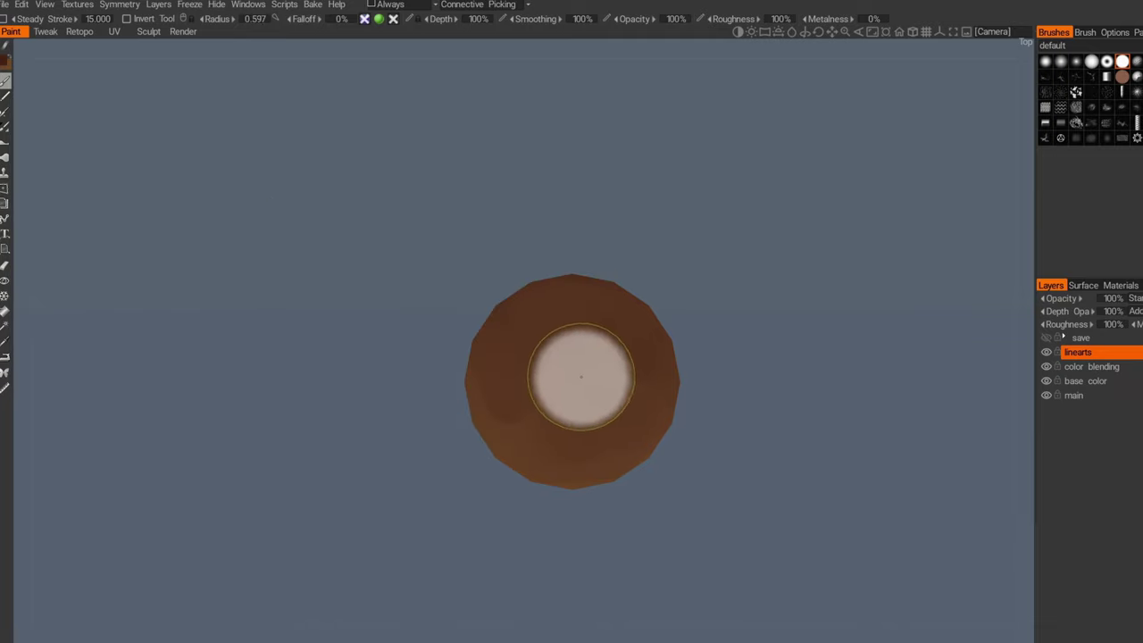
pyautogui.scroll(5, 580, 377)
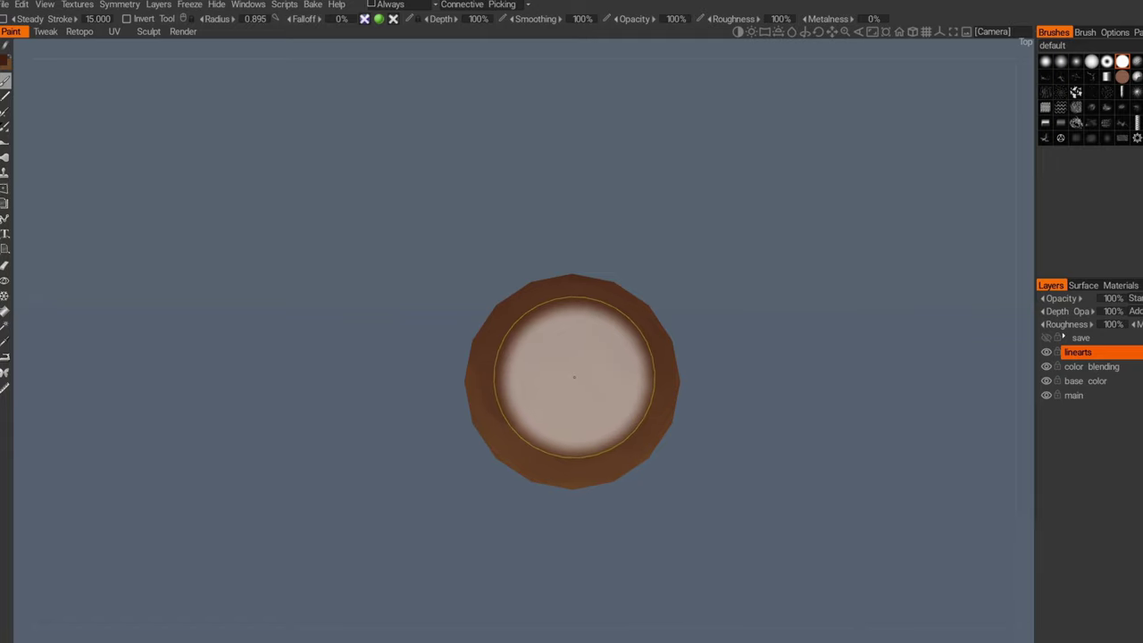
pyautogui.scroll(-3, 574, 377)
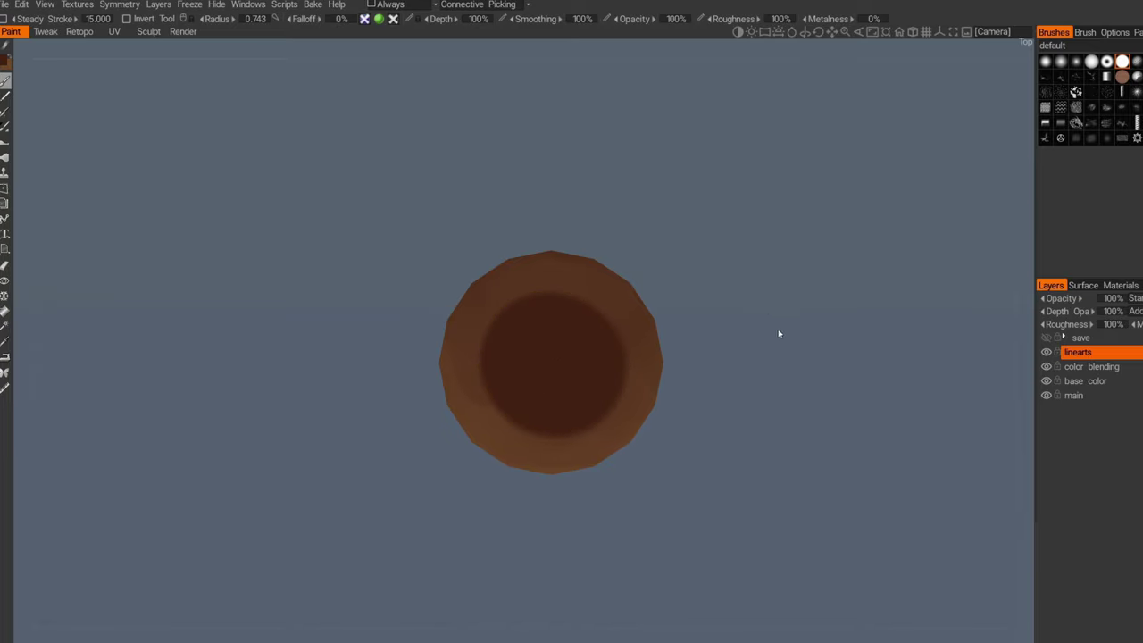
# Step: Paint a matching dark brown disc in the centre of the cylinder's bottom face at the same brush size
pyautogui.moveTo(729, 350); pyautogui.dragTo(677, 317)
pyautogui.moveTo(808, 416); pyautogui.dragTo(777, 190)
pyautogui.keyDown('alt'); pyautogui.moveTo(722, 466); pyautogui.dragTo(645, 420, button='right'); pyautogui.keyUp('alt')
pyautogui.keyDown('alt'); pyautogui.moveTo(645, 420); pyautogui.dragTo(567, 391, button='middle'); pyautogui.keyUp('alt')
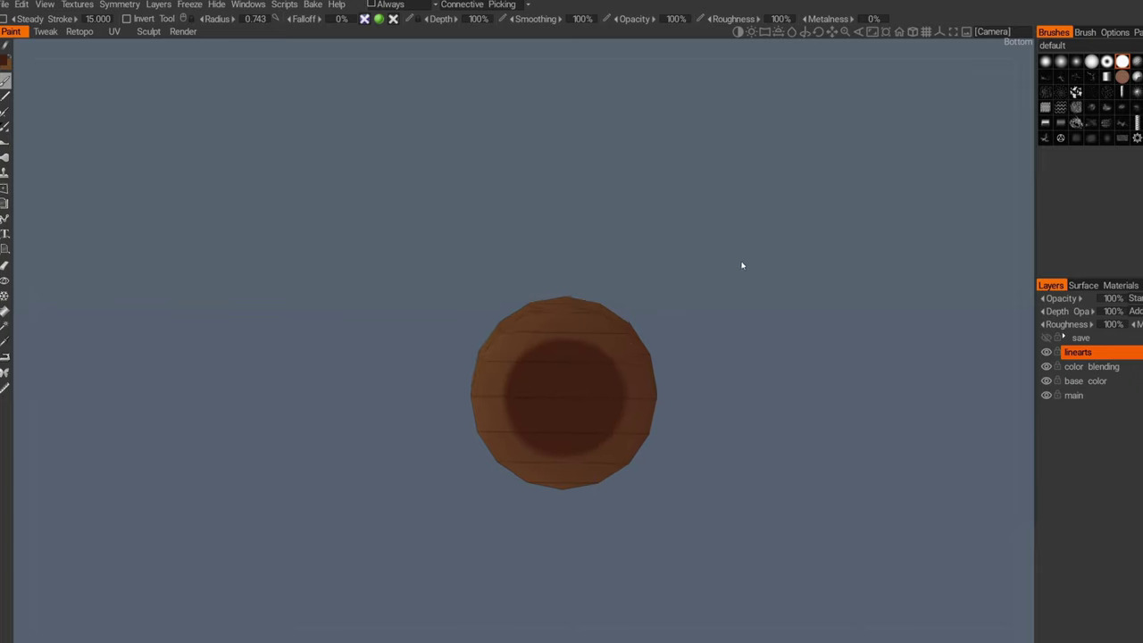
# Step: Erase the inside of the top face's dark disc with an eraser radius of 0.662, leaving a thin ring
pyautogui.moveTo(743, 272); pyautogui.dragTo(688, 327)
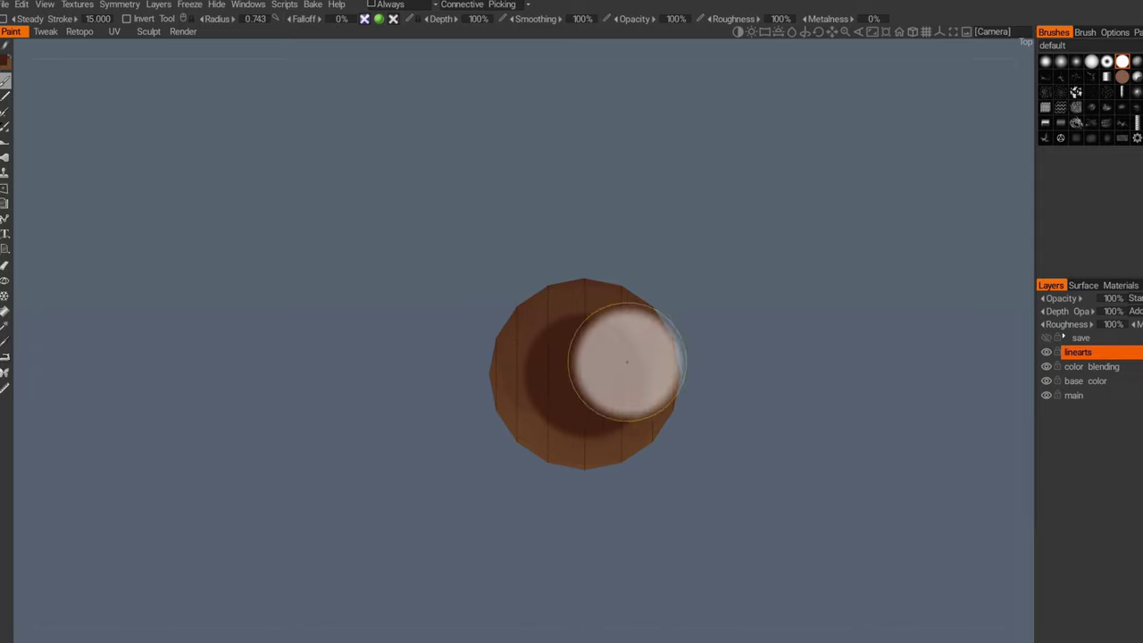
pyautogui.press('e')
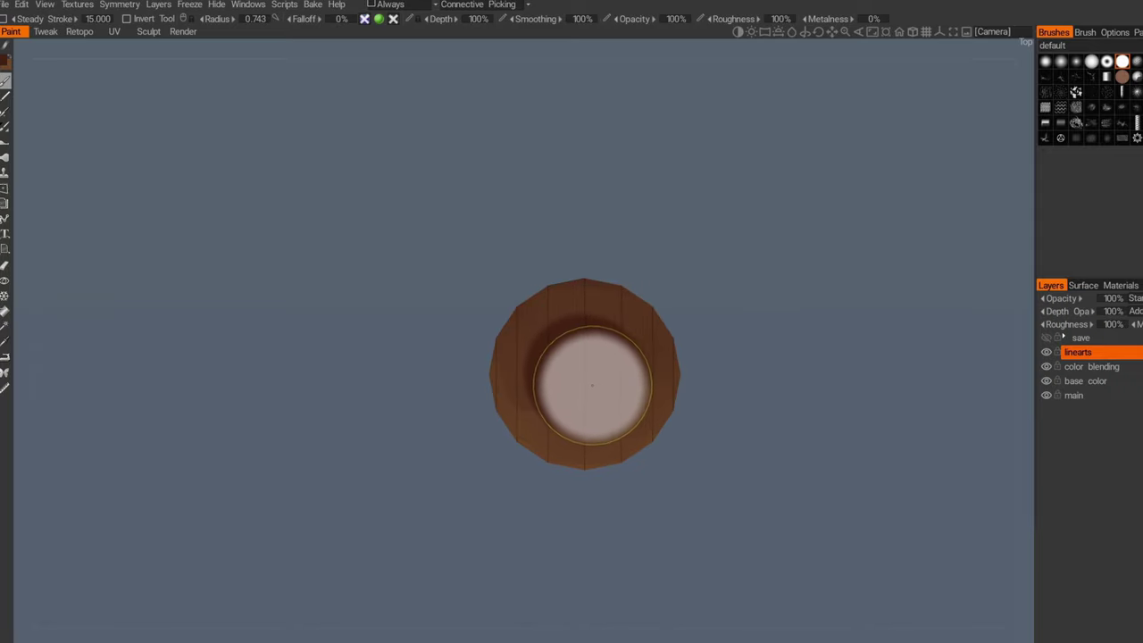
pyautogui.press('e')
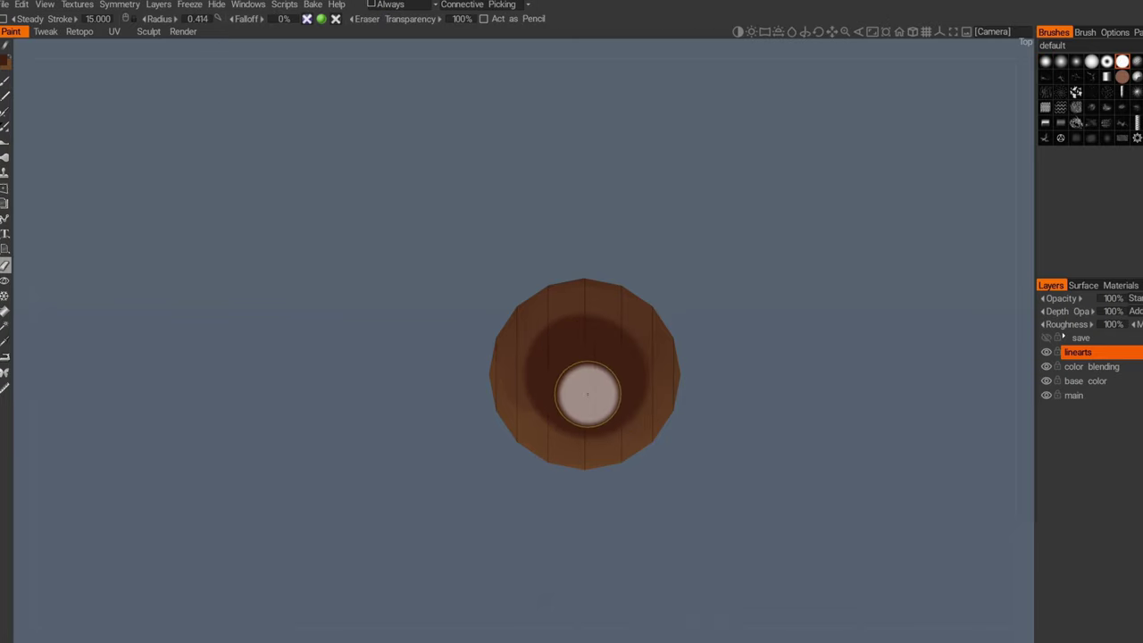
pyautogui.scroll(6, 588, 373)
pyautogui.scroll(-2, 589, 377)
pyautogui.scroll(2, 587, 378)
pyautogui.scroll(-2, 588, 378)
pyautogui.click(588, 376)
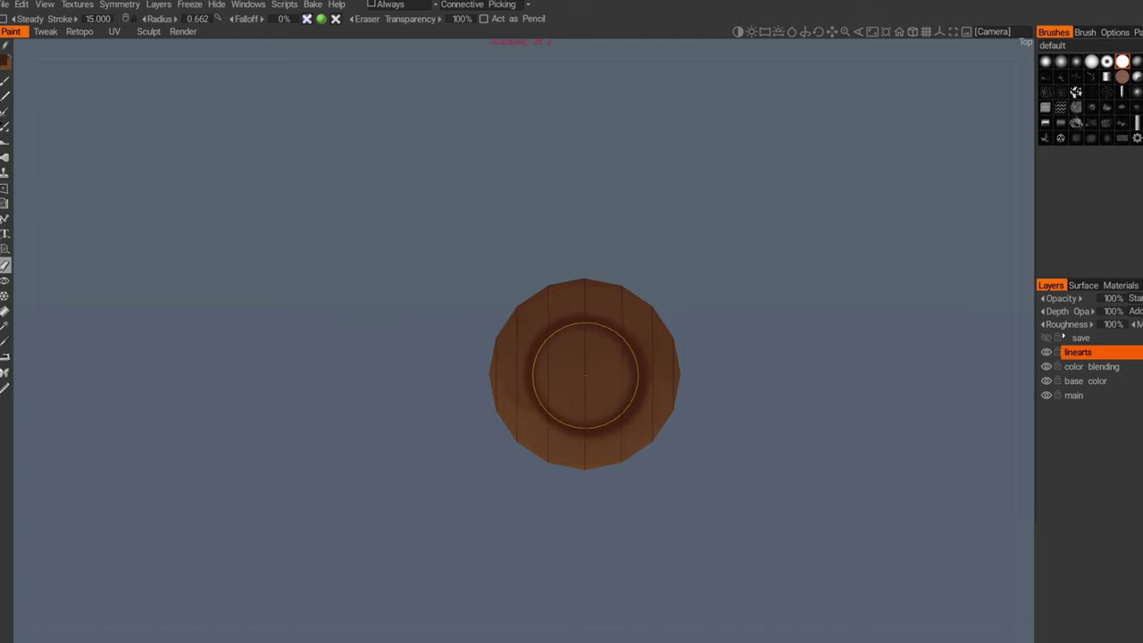
pyautogui.moveTo(586, 377); pyautogui.dragTo(581, 375)
pyautogui.click(585, 376)
pyautogui.click(587, 375)
# Step: Erase the inside of the bottom face's dark disc with the same eraser size, leaving a thin ring
pyautogui.moveTo(587, 375); pyautogui.dragTo(585, 381, button='right')
pyautogui.moveTo(706, 497); pyautogui.dragTo(723, 330)
pyautogui.moveTo(646, 467); pyautogui.dragTo(622, 302, button='middle')
pyautogui.click(560, 387)
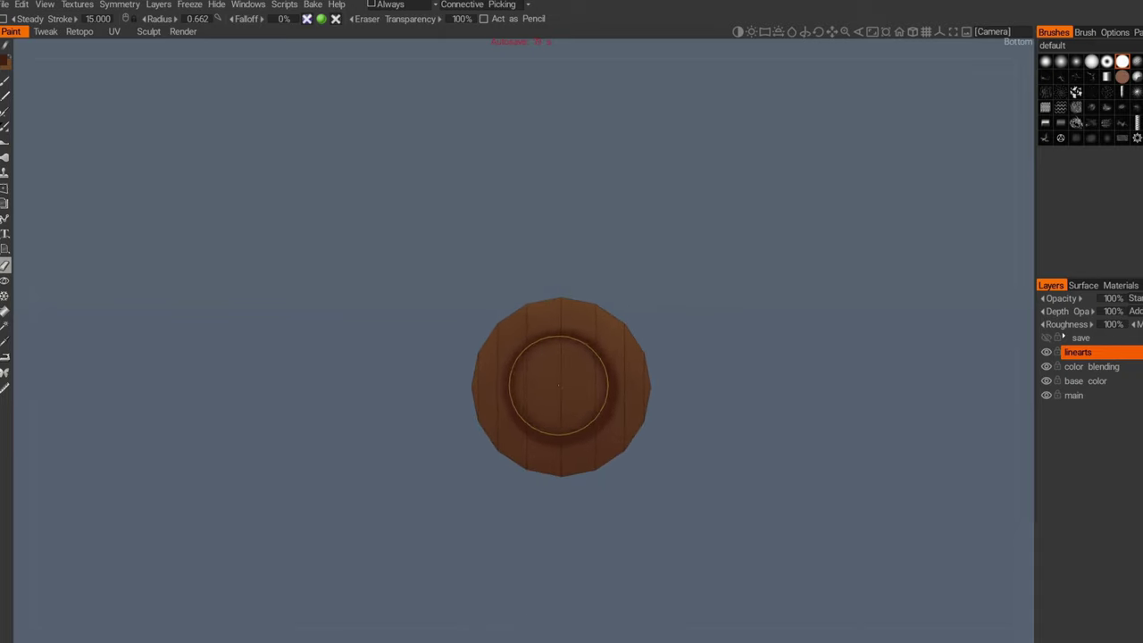
pyautogui.moveTo(559, 383); pyautogui.dragTo(563, 387, button='right')
# Step: Reduce the eraser radius to 0.084 for refining the dark ring on the cylinder's top face
pyautogui.moveTo(677, 288)
pyautogui.mouseDown()
pyautogui.moveTo(711, 372)
pyautogui.moveTo(657, 368)
pyautogui.mouseUp()
pyautogui.moveTo(657, 365); pyautogui.dragTo(646, 432, button='middle')
pyautogui.moveTo(646, 431); pyautogui.dragTo(645, 422, button='right')
pyautogui.moveTo(675, 434); pyautogui.dragTo(645, 433, button='middle')
pyautogui.moveTo(645, 433); pyautogui.dragTo(652, 457, button='right')
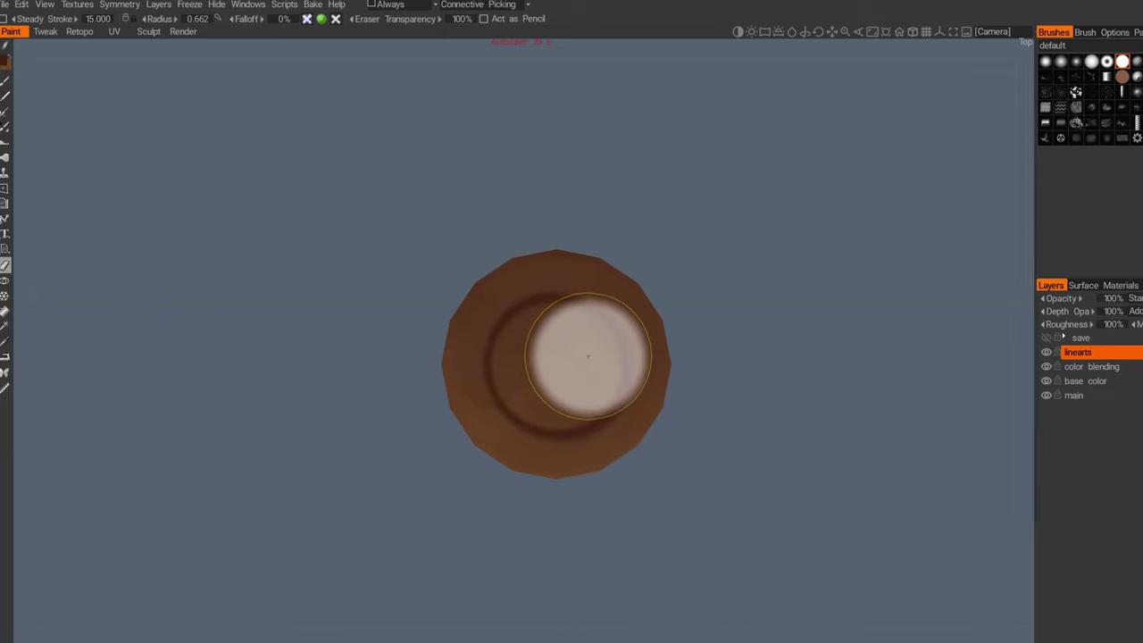
pyautogui.press('[')
pyautogui.press('[')
pyautogui.press('[')
pyautogui.press('[')
pyautogui.press('[')
pyautogui.press('[')
pyautogui.press('[')
pyautogui.press('[')
pyautogui.press('[')
pyautogui.press('[')
pyautogui.press('[')
pyautogui.press('[')
pyautogui.press('[')
pyautogui.press('[')
pyautogui.press('[')
pyautogui.press('[')
pyautogui.press('[')
pyautogui.press('[')
pyautogui.press('[')
pyautogui.press('[')
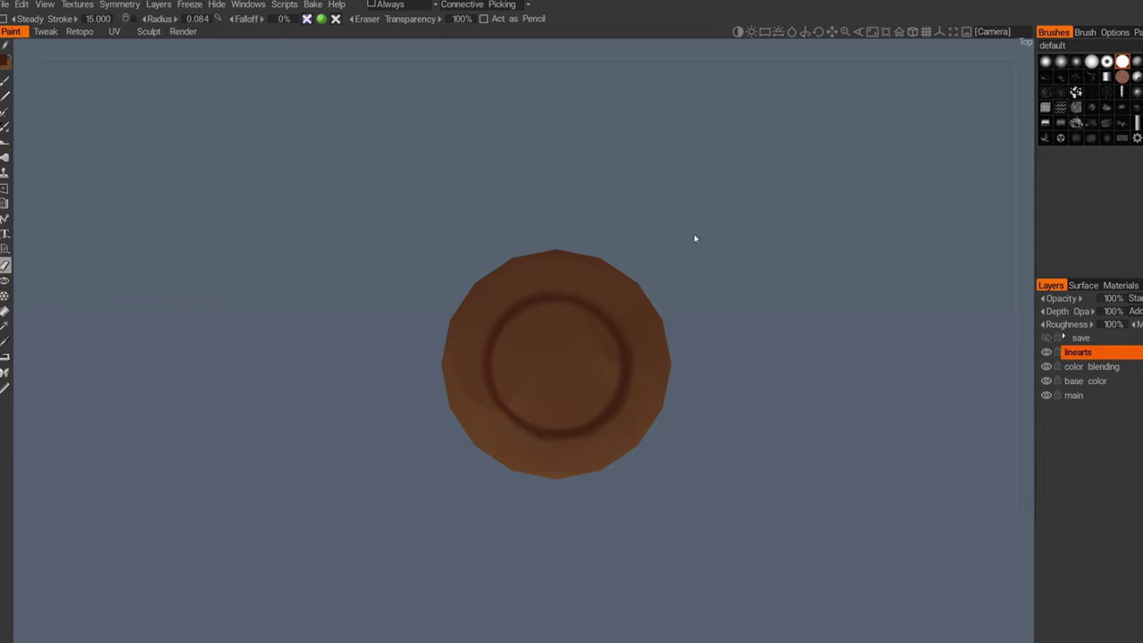
# Step: Add a new layer above linearts and name it dmg
pyautogui.moveTo(709, 387); pyautogui.dragTo(691, 420, button='right')
pyautogui.moveTo(690, 419); pyautogui.dragTo(677, 413, button='middle')
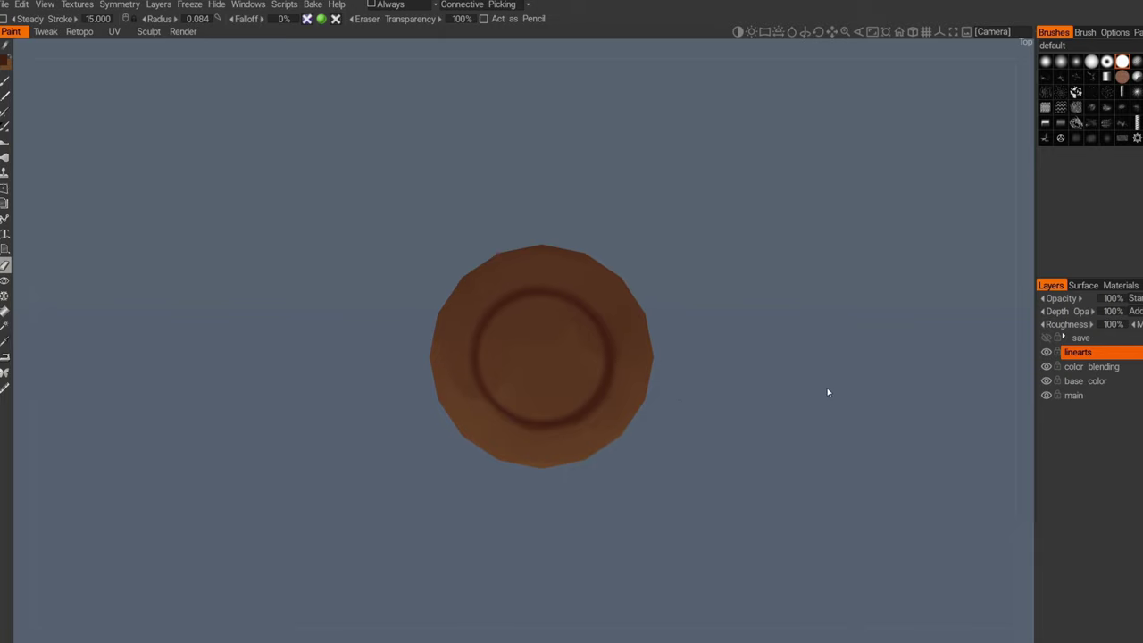
pyautogui.hotkey('ctrl', 'shift', 'n')
pyautogui.doubleClick(1083, 359)
pyautogui.write('de')
pyautogui.write('g')
pyautogui.press('Return')
# Step: Paint one small and one larger dark brown round spot on the top face between the ring and the rim
pyautogui.press('v')
pyautogui.press('b')
pyautogui.keyDown('alt'); pyautogui.moveTo(635, 308); pyautogui.dragTo(636, 342, button='right'); pyautogui.keyUp('alt')
pyautogui.keyDown('alt'); pyautogui.moveTo(636, 342); pyautogui.dragTo(667, 341, button='middle'); pyautogui.keyUp('alt')
pyautogui.moveTo(588, 342)
pyautogui.mouseDown(button='right')
pyautogui.moveTo(557, 357)
pyautogui.moveTo(544, 344)
pyautogui.mouseUp(button='right')
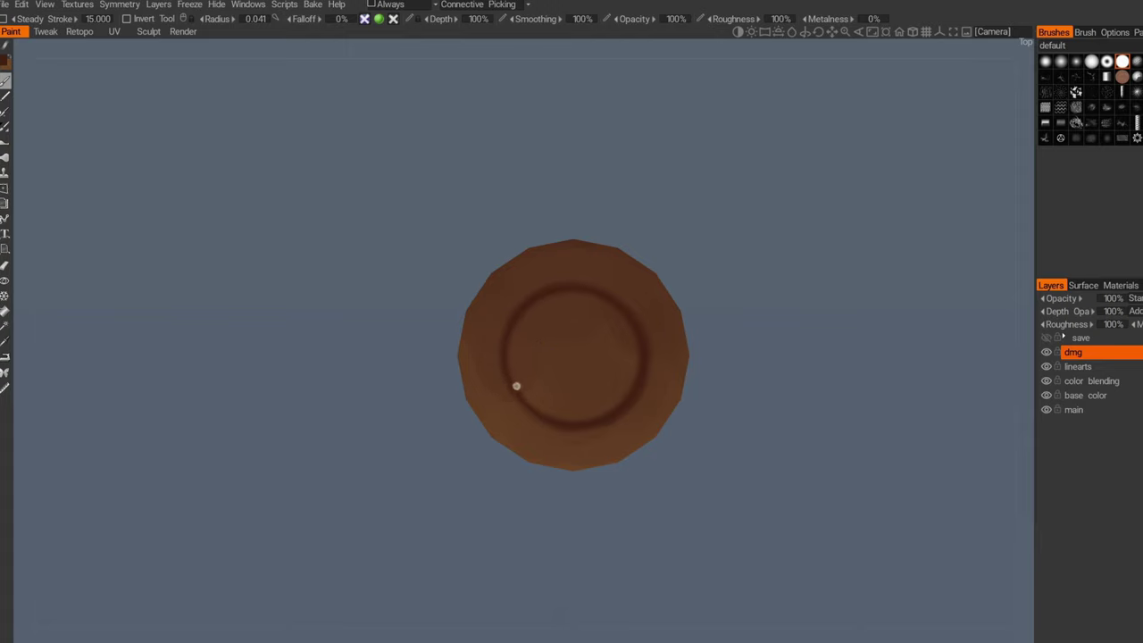
pyautogui.moveTo(517, 386); pyautogui.dragTo(518, 386, button='right')
pyautogui.moveTo(594, 263); pyautogui.dragTo(582, 291, button='middle')
pyautogui.moveTo(583, 292); pyautogui.dragTo(538, 289, button='right')
pyautogui.click(579, 290)
pyautogui.click(544, 293)
# Step: Paint a dark brown oval chip on the cylinder's upper edge with a brush radius of 0.052
pyautogui.moveTo(447, 401); pyautogui.dragTo(450, 388, button='right')
pyautogui.moveTo(451, 385); pyautogui.dragTo(452, 395)
pyautogui.moveTo(518, 414); pyautogui.dragTo(435, 423, button='middle')
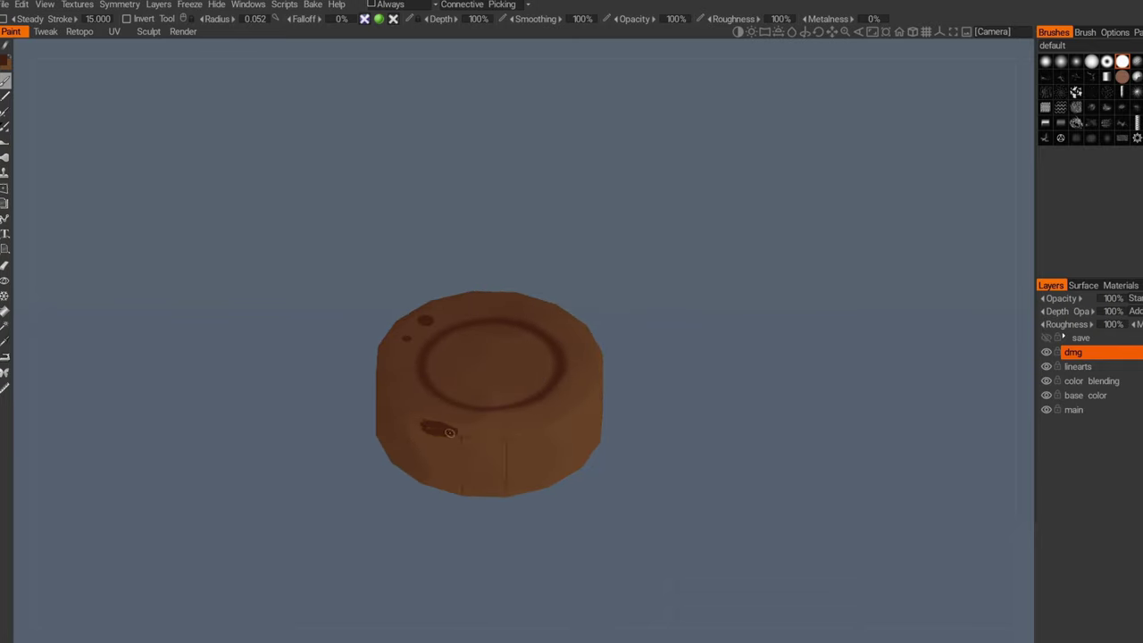
pyautogui.moveTo(442, 430); pyautogui.dragTo(515, 396, button='middle')
# Step: Paint a dark wedge-shaped notch across the rim and down the side with a brush radius of 0.027
pyautogui.moveTo(539, 388); pyautogui.dragTo(554, 387, button='right')
pyautogui.moveTo(539, 388); pyautogui.dragTo(563, 393, button='middle')
pyautogui.moveTo(541, 411); pyautogui.dragTo(567, 402, button='right')
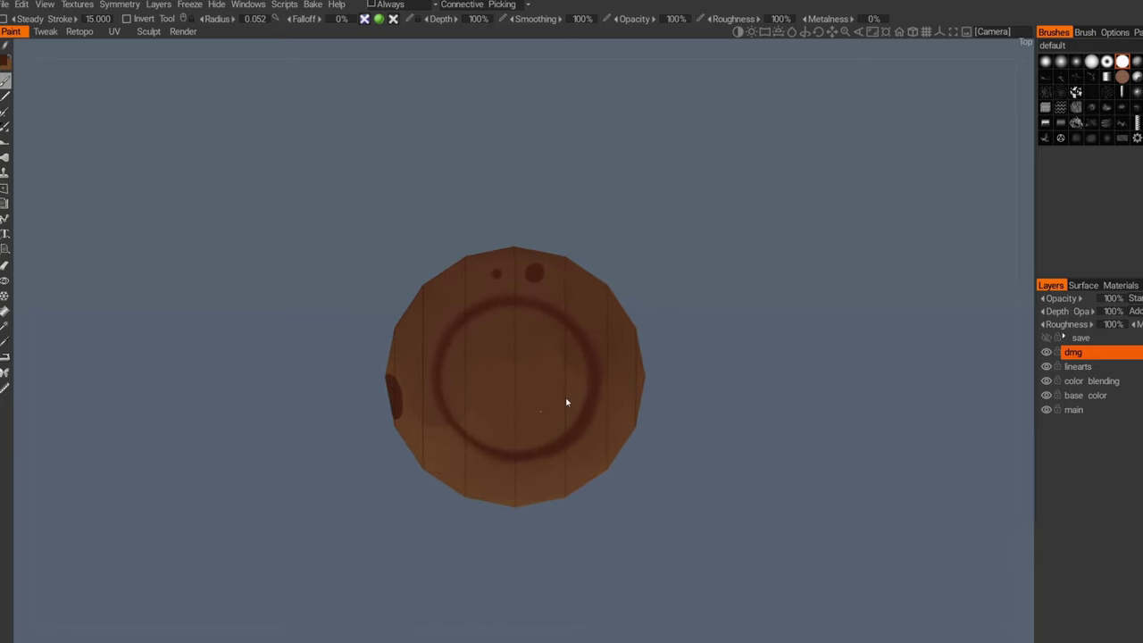
pyautogui.moveTo(568, 402); pyautogui.dragTo(579, 398, button='middle')
pyautogui.press('[')
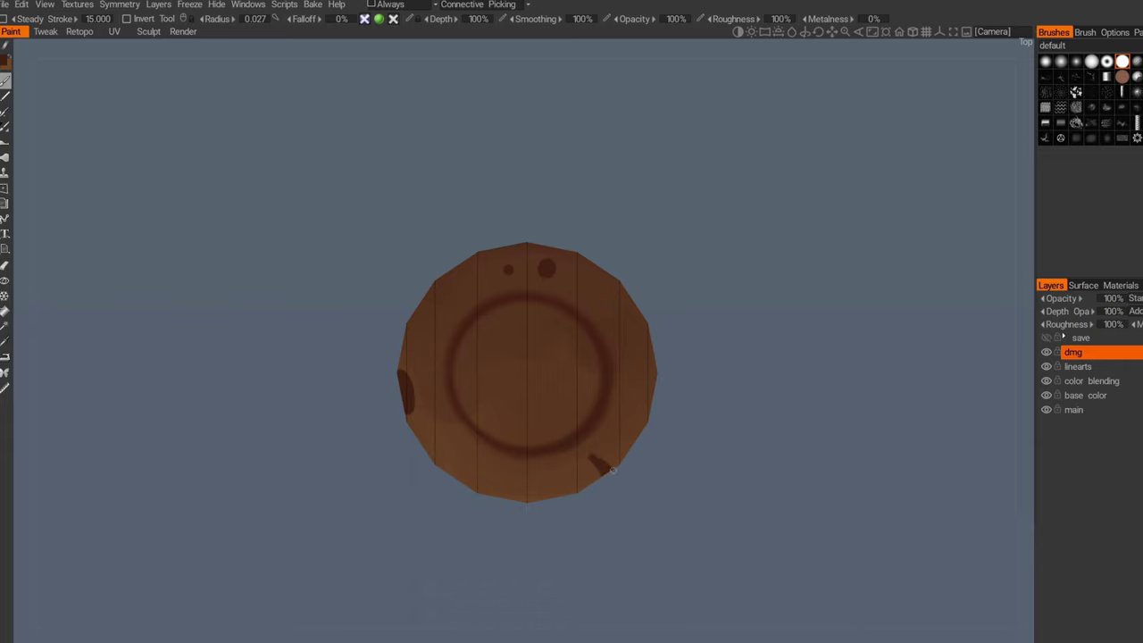
pyautogui.keyDown('alt'); pyautogui.moveTo(606, 466); pyautogui.dragTo(551, 409); pyautogui.keyUp('alt')
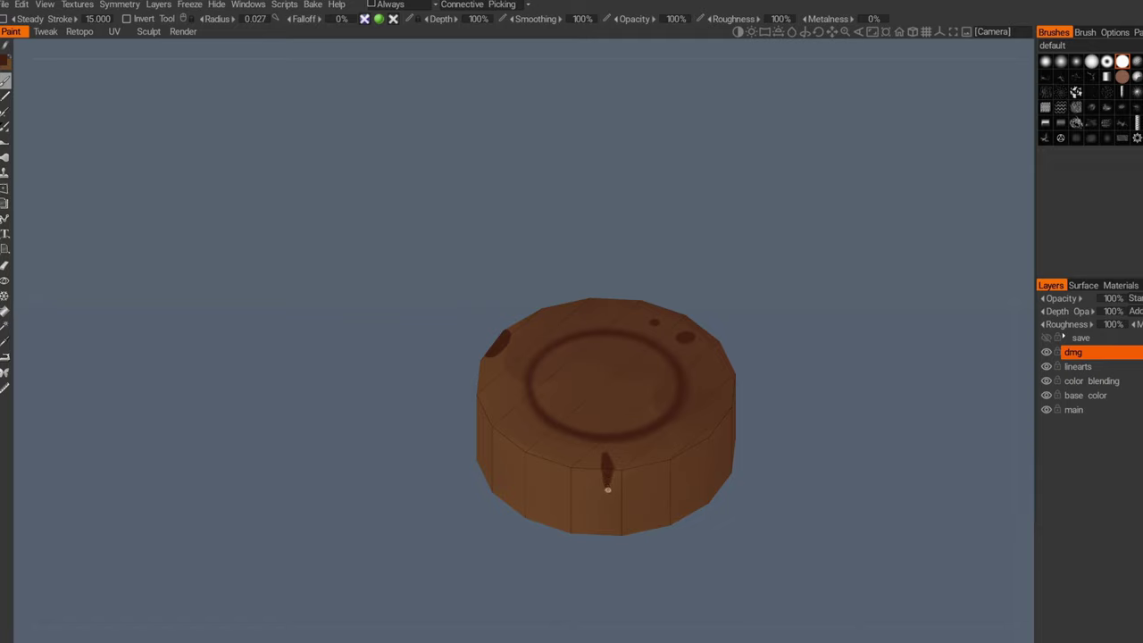
# Step: Paint a thick dark letter S inside the top face's ring with a brush radius of 0.076
pyautogui.moveTo(607, 468)
pyautogui.mouseDown(button='middle')
pyautogui.moveTo(656, 500)
pyautogui.moveTo(554, 369)
pyautogui.moveTo(570, 321)
pyautogui.mouseUp(button='middle')
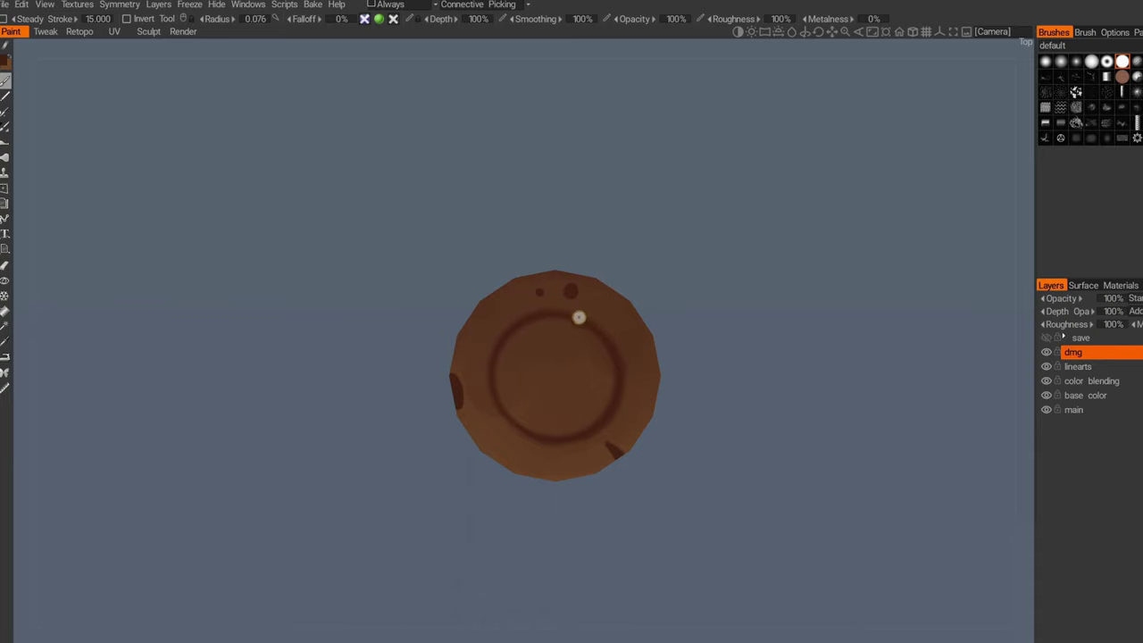
pyautogui.moveTo(576, 346)
pyautogui.mouseDown()
pyautogui.moveTo(549, 344)
pyautogui.moveTo(534, 363)
pyautogui.moveTo(579, 399)
pyautogui.moveTo(554, 418)
pyautogui.moveTo(540, 408)
pyautogui.mouseUp()
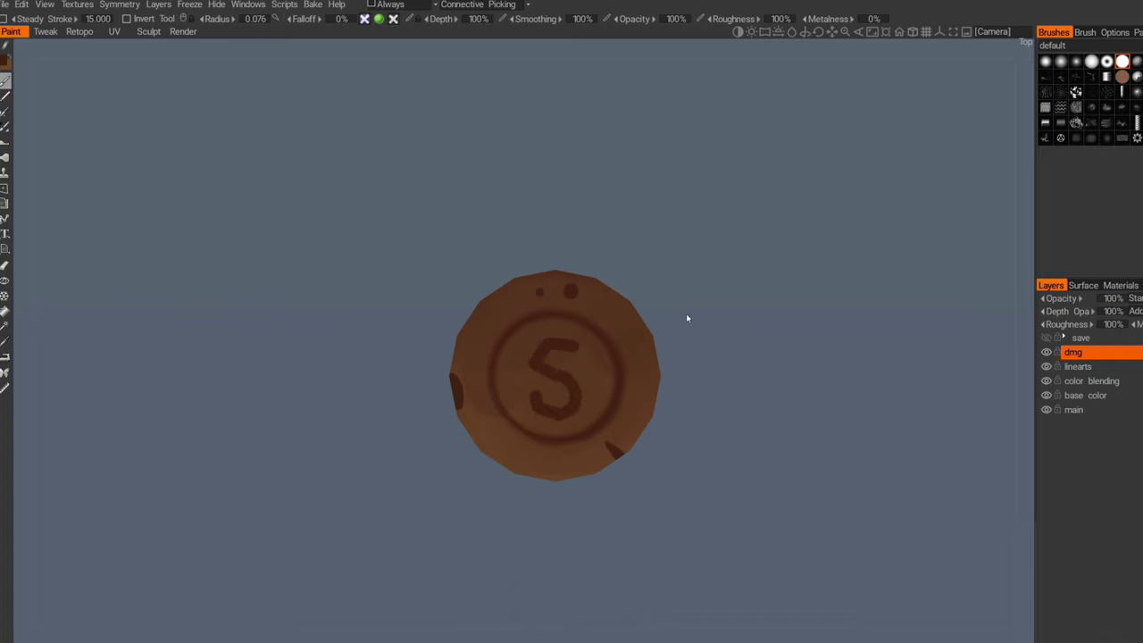
pyautogui.moveTo(671, 344); pyautogui.dragTo(671, 340, button='middle')
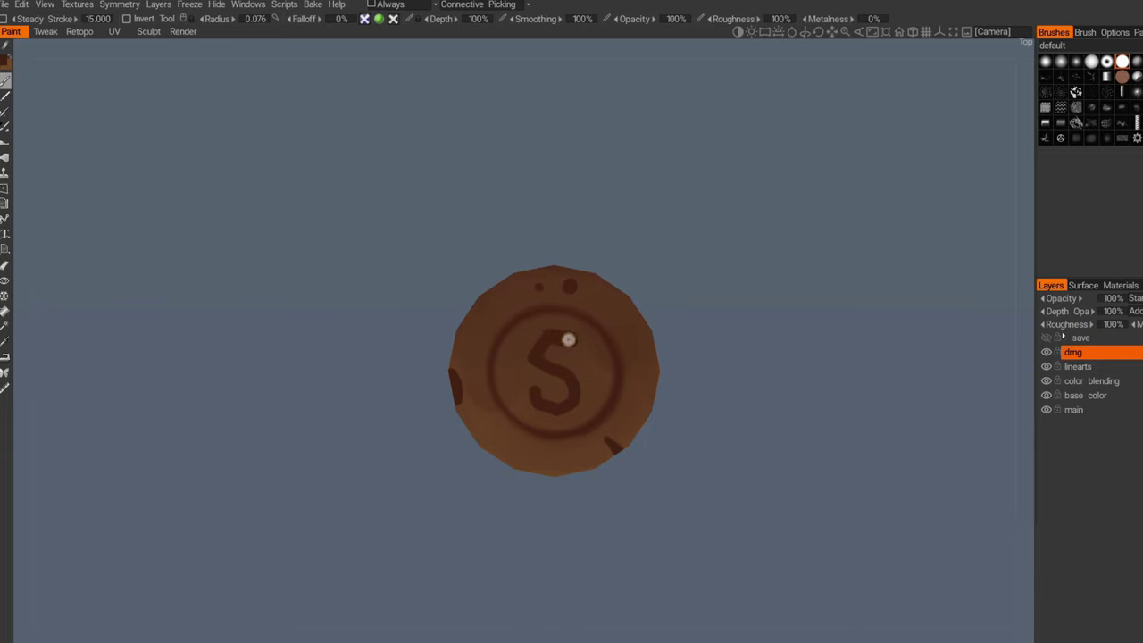
pyautogui.moveTo(550, 337)
pyautogui.mouseDown()
pyautogui.moveTo(539, 361)
pyautogui.moveTo(571, 374)
pyautogui.moveTo(572, 401)
pyautogui.mouseUp()
# Step: Trim the outline of the letter S into sharp angular edges with the eraser, reducing its radius to 0.060
pyautogui.press('e')
pyautogui.press('e')
pyautogui.hotkey('shift', 'e')
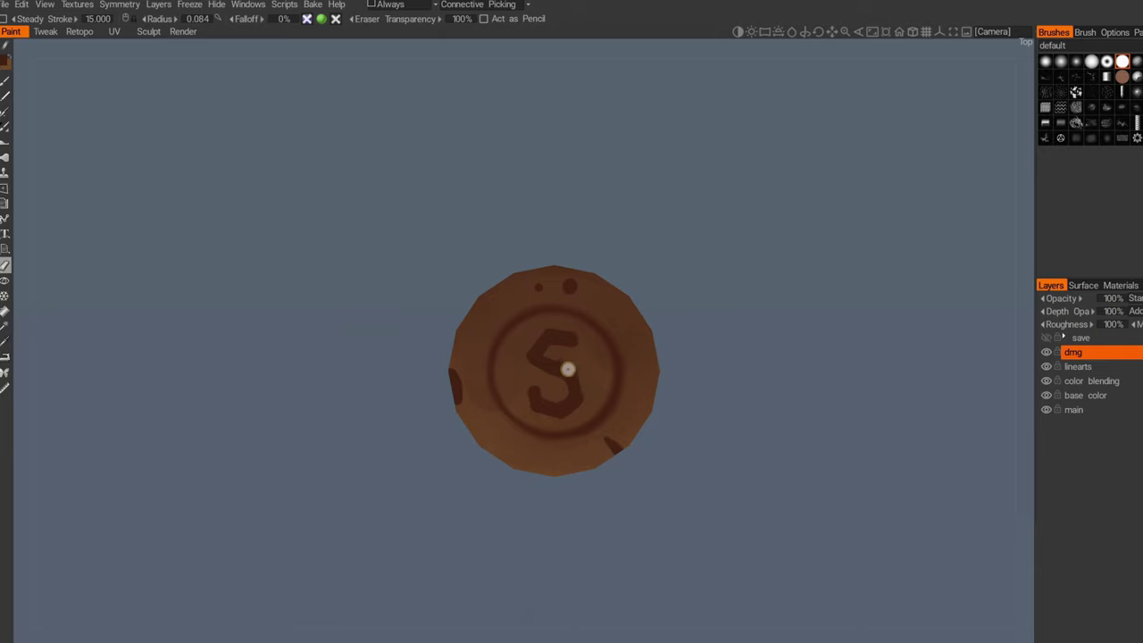
pyautogui.moveTo(570, 368); pyautogui.dragTo(528, 339)
pyautogui.press('[')
pyautogui.press('[')
pyautogui.press('[')
pyautogui.press(']')
pyautogui.hotkey('ctrl', 'y')
pyautogui.hotkey('ctrl', 'z')
pyautogui.hotkey('ctrl', 'y')
pyautogui.hotkey('ctrl', 'z')
pyautogui.hotkey('ctrl', 'y')
pyautogui.hotkey('ctrl', 'z')
pyautogui.hotkey('ctrl', 'y')
pyautogui.hotkey('ctrl', 'z')
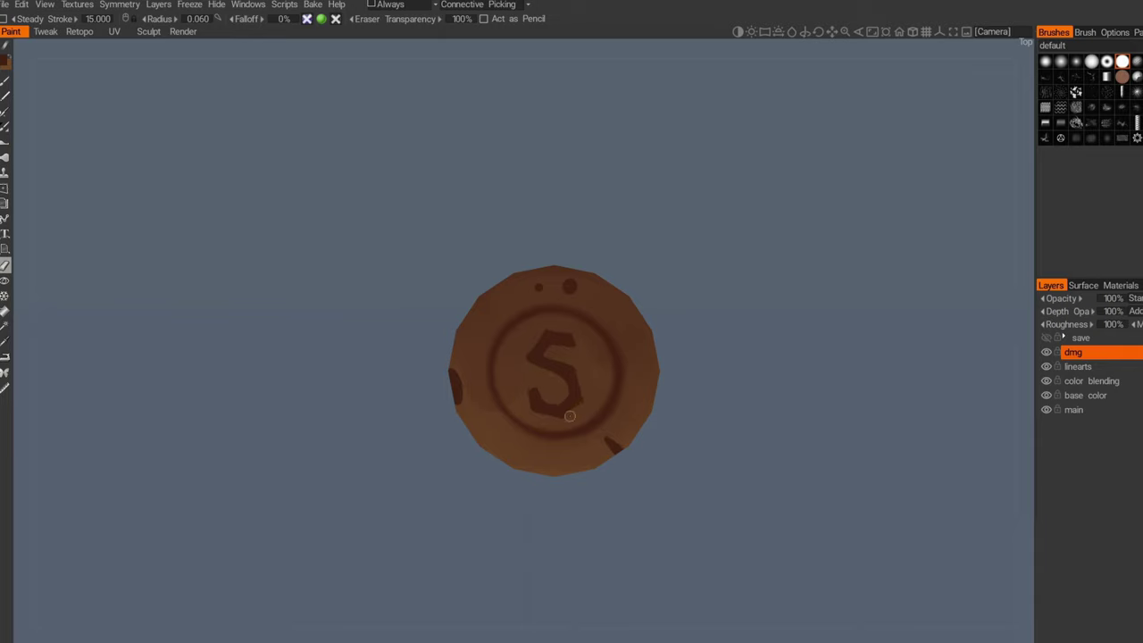
# Step: Soften the inside of the letter S using a soft-edged eraser with a radius of 0.134
pyautogui.click(1047, 63)
pyautogui.press(']')
pyautogui.press(']')
pyautogui.hotkey('ctrl', 'z')
pyautogui.moveTo(561, 351); pyautogui.dragTo(578, 351, button='right')
pyautogui.moveTo(575, 350)
pyautogui.mouseDown()
pyautogui.moveTo(554, 347)
pyautogui.moveTo(541, 367)
pyautogui.moveTo(569, 390)
pyautogui.moveTo(558, 419)
pyautogui.moveTo(527, 399)
pyautogui.moveTo(577, 419)
pyautogui.mouseUp()
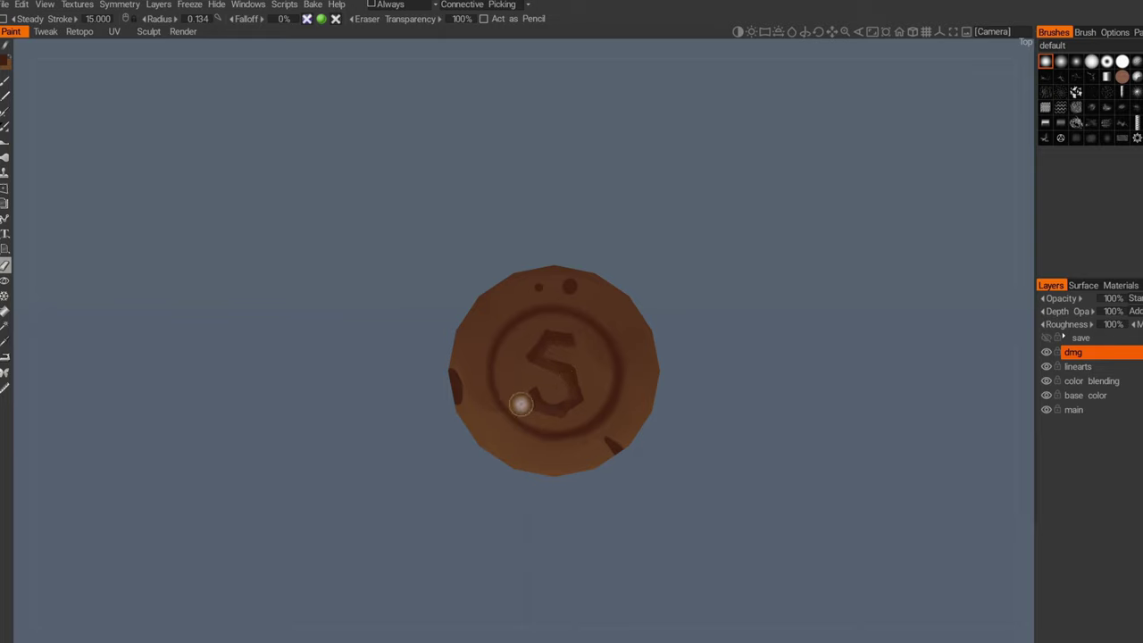
pyautogui.hotkey('ctrl', 'z')
pyautogui.hotkey('ctrl', 'y')
# Step: Refine the shaded edges of the letter S with the hard round tip, erasing at radius 0.023 and painting at 0.022
pyautogui.click(1123, 61)
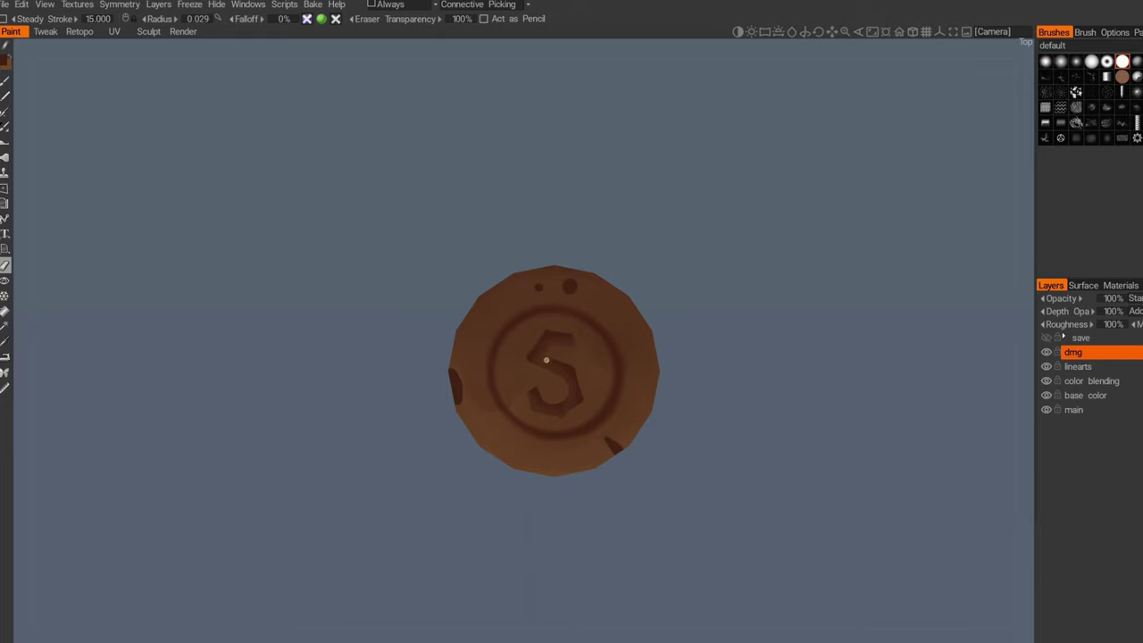
pyautogui.press('v')
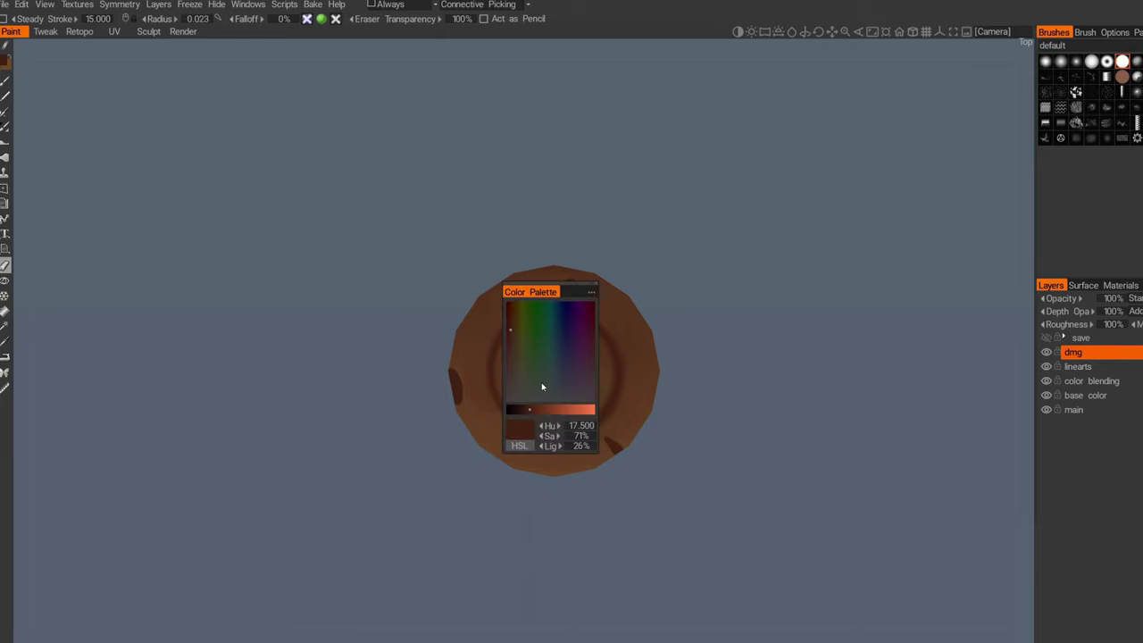
pyautogui.click(4, 82)
pyautogui.moveTo(568, 366); pyautogui.dragTo(545, 360, button='right')
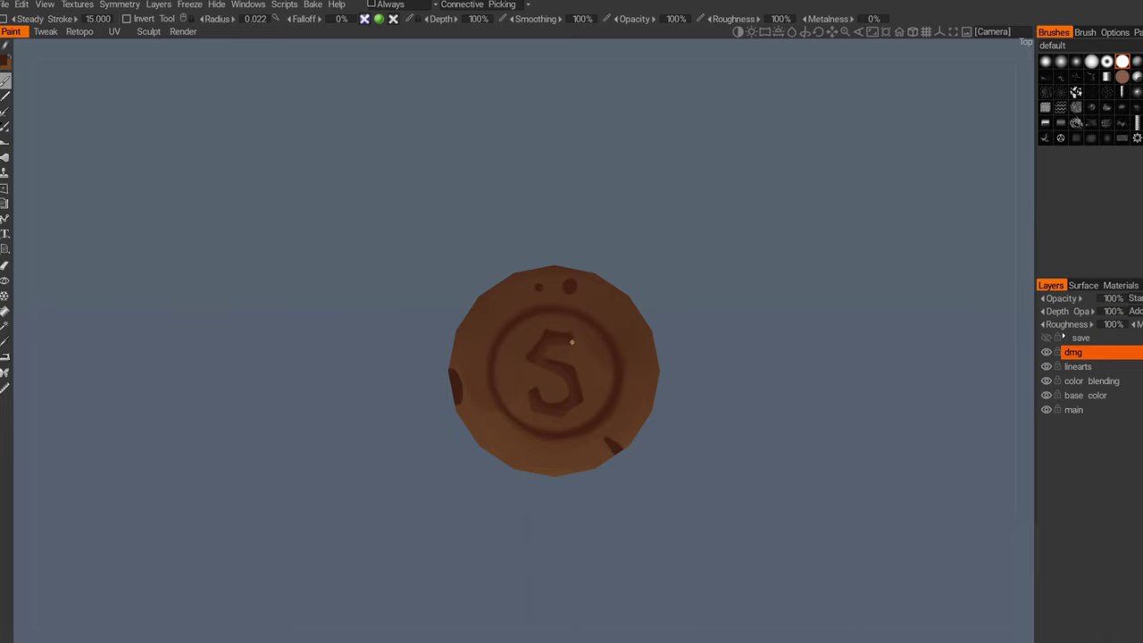
pyautogui.press('e')
pyautogui.press('c')
pyautogui.press('b')
pyautogui.keyDown('alt'); pyautogui.moveTo(590, 438); pyautogui.dragTo(631, 419, button='middle'); pyautogui.keyUp('alt')
pyautogui.keyDown('alt'); pyautogui.moveTo(631, 420); pyautogui.dragTo(623, 388); pyautogui.keyUp('alt')
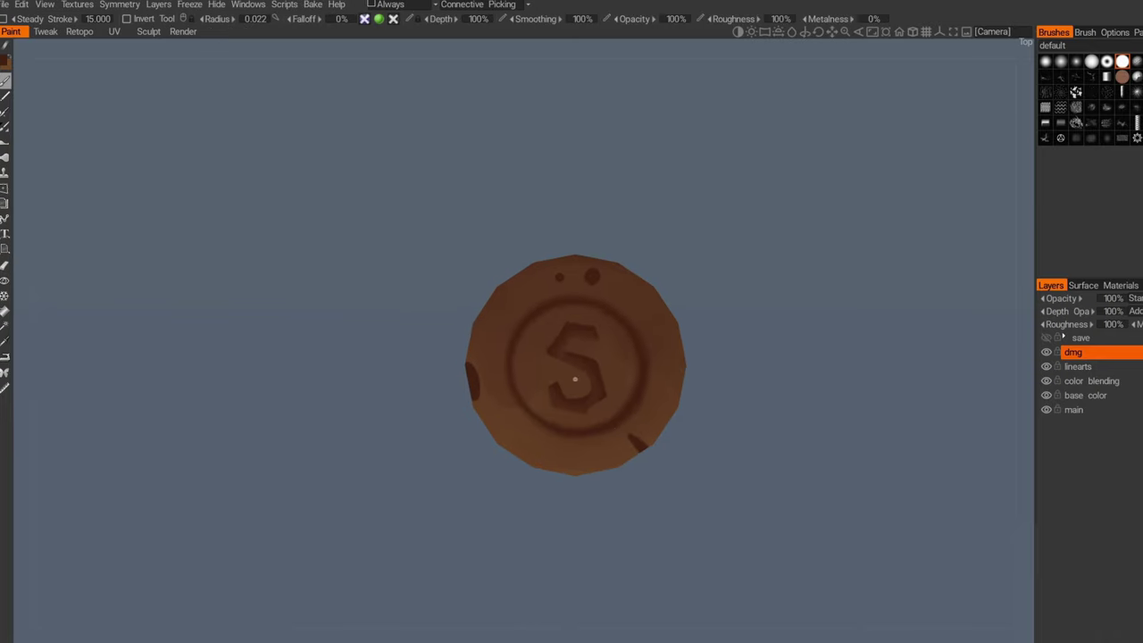
# Step: Paint two thin cracks from the S at radius 0.022, one over the rim and down the side, one to the ring
pyautogui.scroll(1, 559, 388)
pyautogui.keyDown('alt'); pyautogui.moveTo(559, 387); pyautogui.dragTo(619, 360, button='middle'); pyautogui.keyUp('alt')
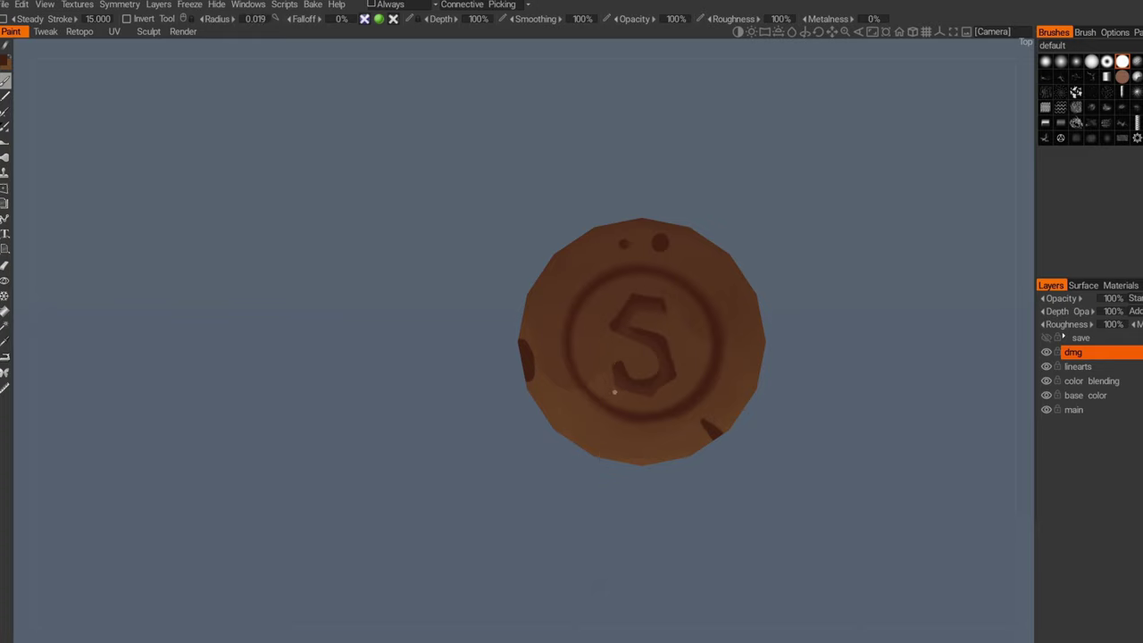
pyautogui.press(']')
pyautogui.moveTo(576, 447)
pyautogui.keyDown('alt'); pyautogui.mouseDown()
pyautogui.moveTo(604, 401)
pyautogui.moveTo(574, 438)
pyautogui.mouseUp(); pyautogui.keyUp('alt')
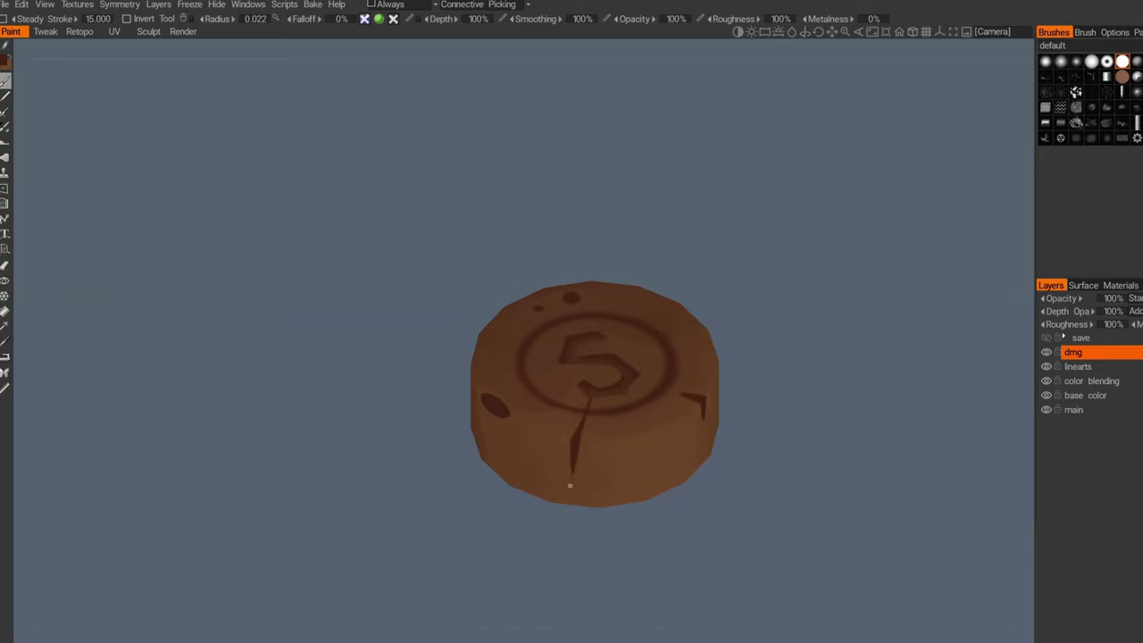
pyautogui.keyDown('alt'); pyautogui.moveTo(569, 487); pyautogui.dragTo(490, 328); pyautogui.keyUp('alt')
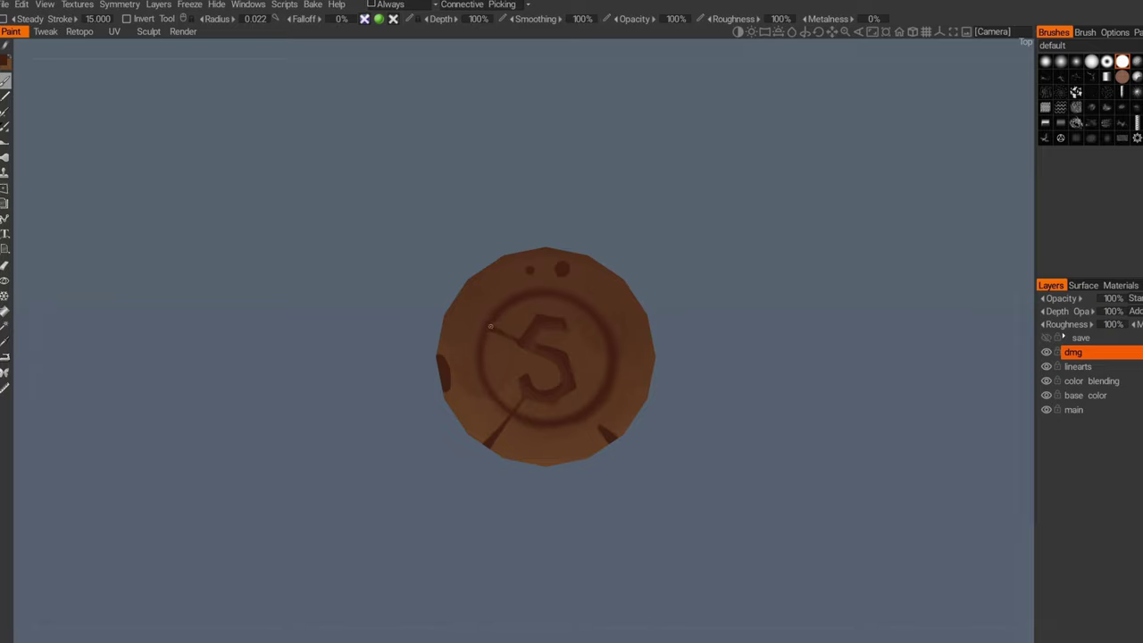
pyautogui.keyDown('alt'); pyautogui.moveTo(488, 329); pyautogui.dragTo(559, 364); pyautogui.keyUp('alt')
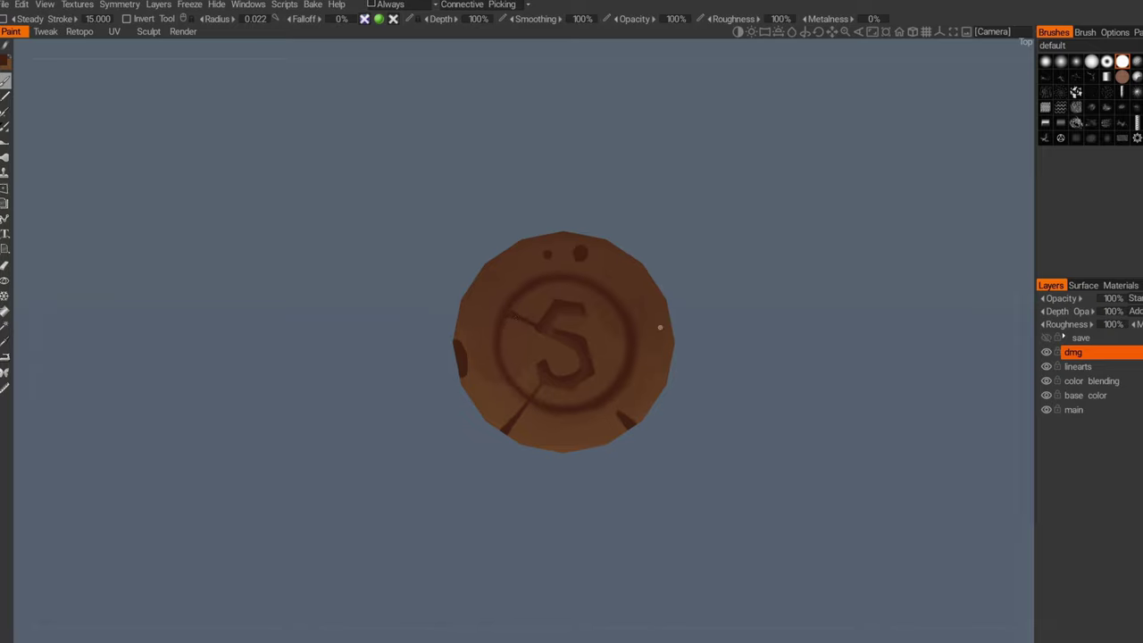
# Step: Erase the insides of the two round spots on the top face with a small eraser, leaving darker edges
pyautogui.press('e')
pyautogui.press('e')
pyautogui.keyDown('alt'); pyautogui.moveTo(560, 376); pyautogui.dragTo(593, 367, button='right'); pyautogui.keyUp('alt')
pyautogui.keyDown('alt'); pyautogui.moveTo(592, 367); pyautogui.dragTo(586, 352, button='middle'); pyautogui.keyUp('alt')
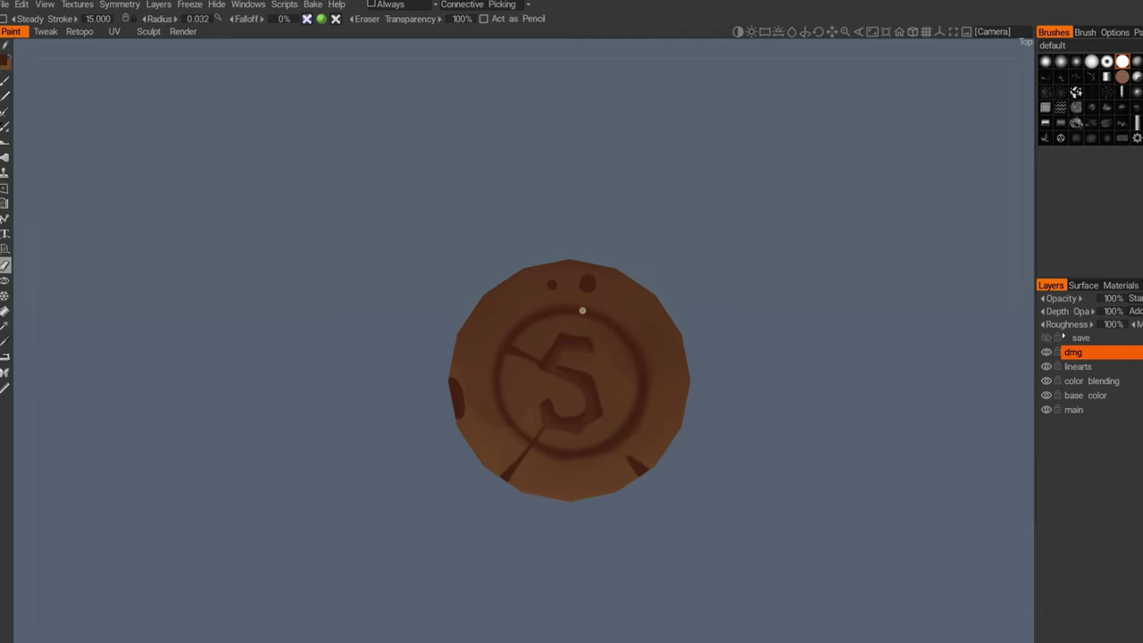
pyautogui.moveTo(581, 301); pyautogui.dragTo(584, 295, button='right')
pyautogui.keyDown('alt'); pyautogui.moveTo(591, 402); pyautogui.dragTo(552, 358, button='middle'); pyautogui.keyUp('alt')
pyautogui.press('[')
pyautogui.press('[')
pyautogui.press('[')
pyautogui.press('[')
pyautogui.press('[')
pyautogui.press('[')
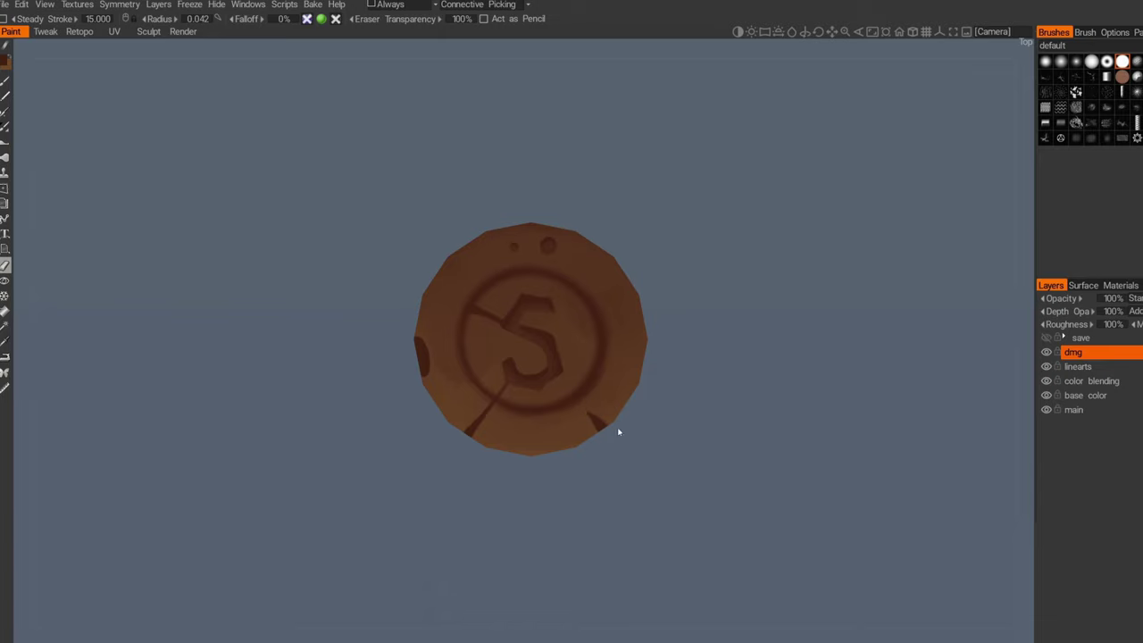
# Step: Lighten one side of the rim notch and the long crack with an eraser radius of 0.065
pyautogui.keyDown('alt'); pyautogui.moveTo(618, 433); pyautogui.dragTo(575, 368); pyautogui.keyUp('alt')
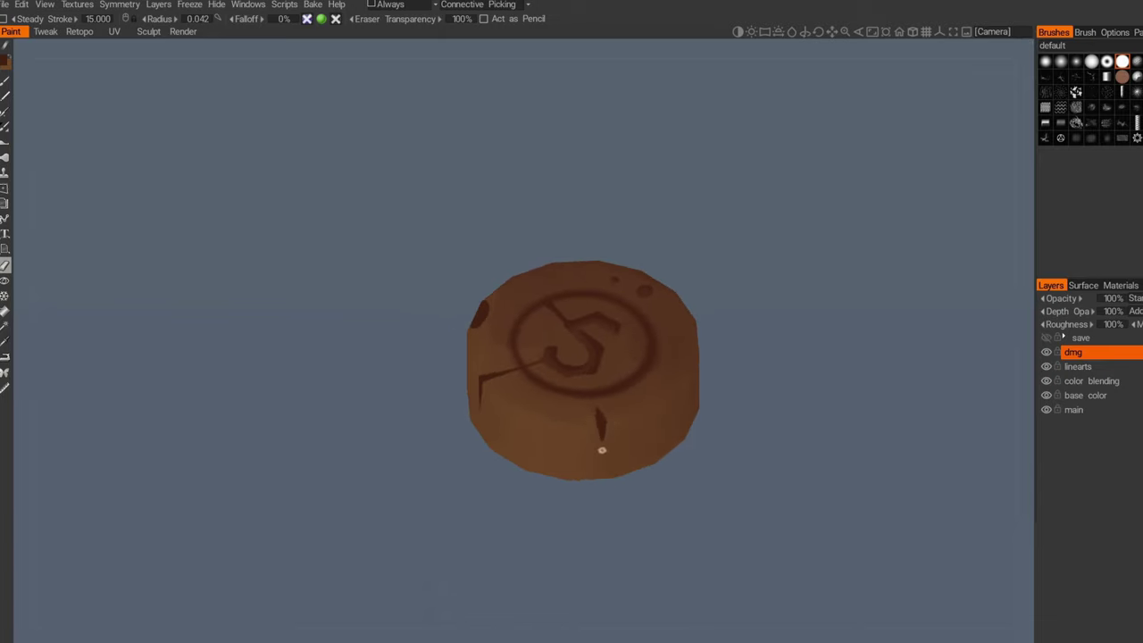
pyautogui.scroll(2, 613, 408)
pyautogui.moveTo(615, 403)
pyautogui.mouseDown()
pyautogui.moveTo(616, 446)
pyautogui.moveTo(596, 437)
pyautogui.mouseUp()
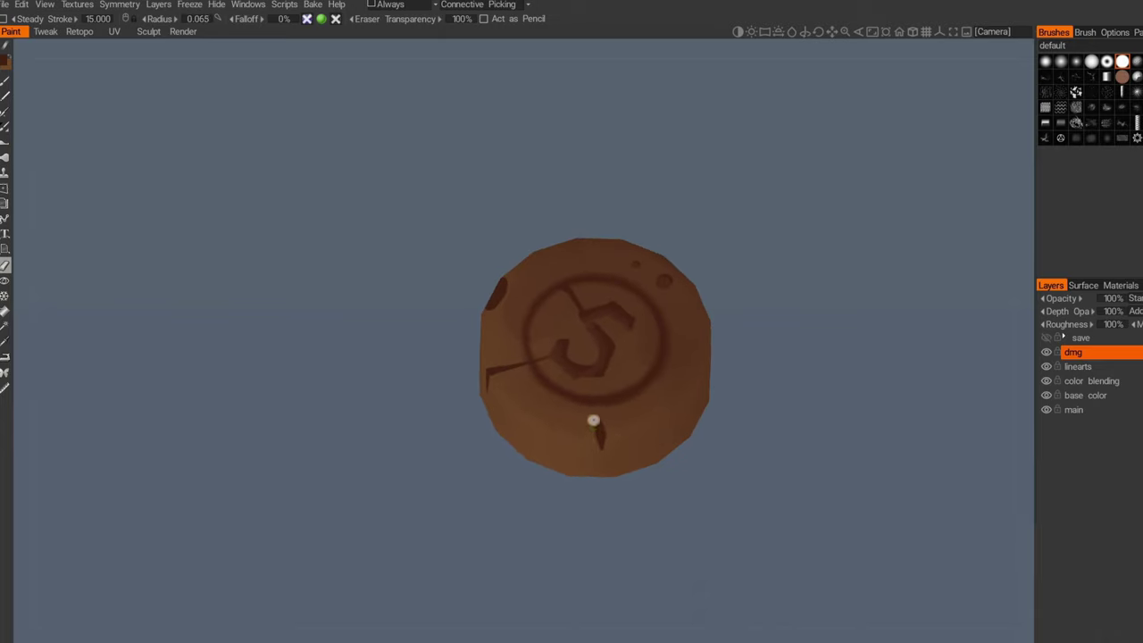
pyautogui.moveTo(572, 492); pyautogui.dragTo(599, 397)
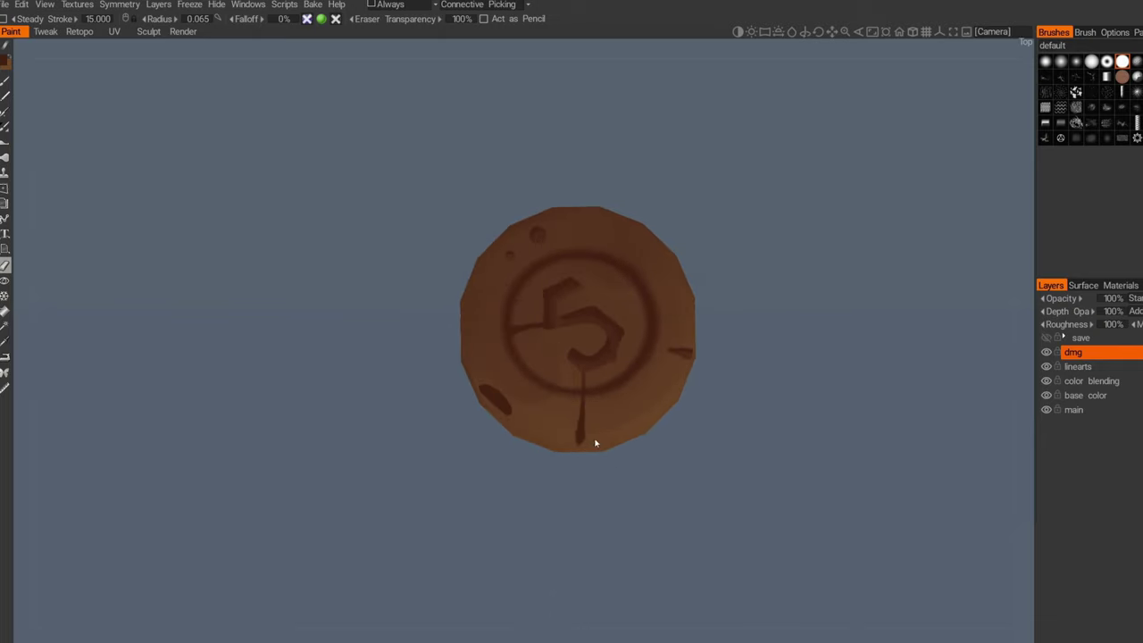
pyautogui.keyDown('alt'); pyautogui.moveTo(595, 439); pyautogui.dragTo(559, 421); pyautogui.keyUp('alt')
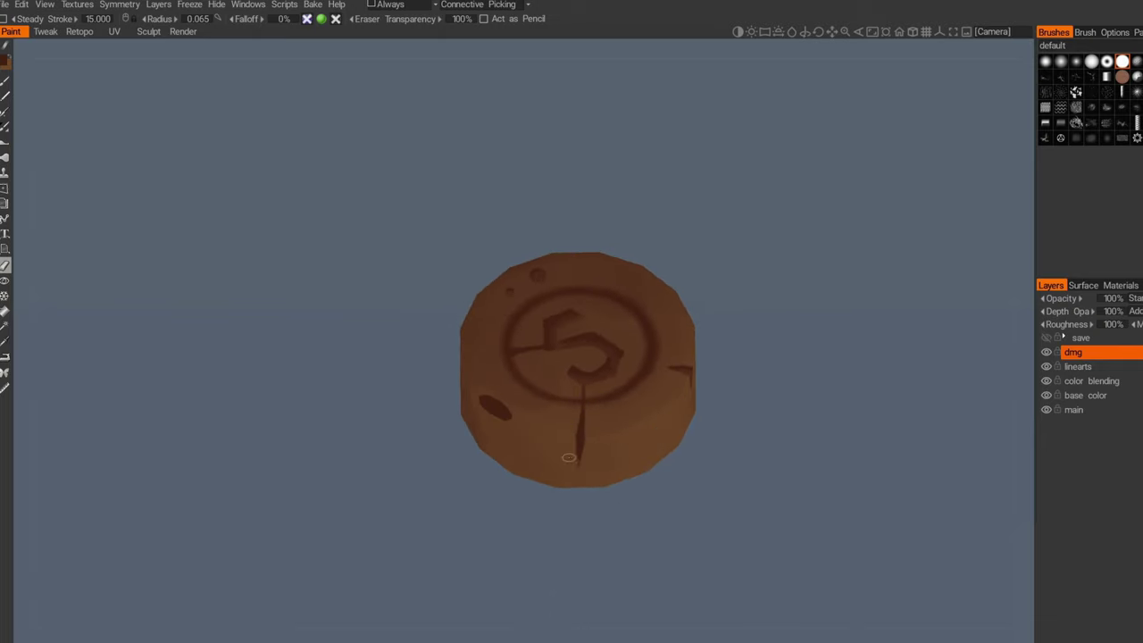
pyautogui.keyDown('alt'); pyautogui.moveTo(529, 436); pyautogui.dragTo(575, 480); pyautogui.keyUp('alt')
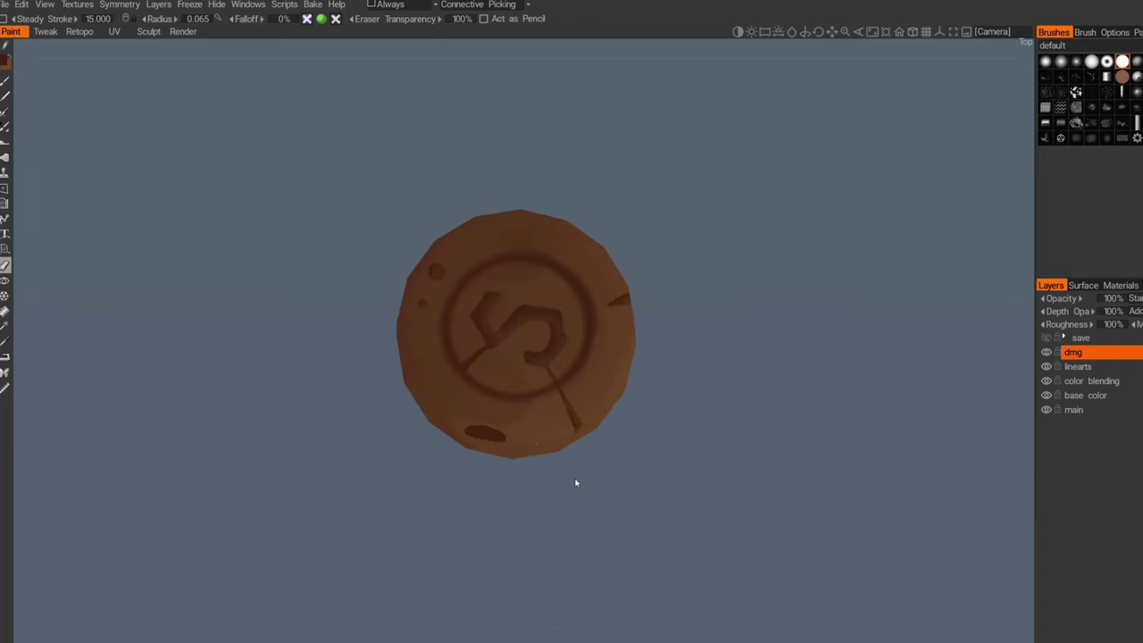
# Step: Lighten the inside of the oval chip on the rim with an eraser radius of 0.074, leaving a dark edge
pyautogui.keyDown('alt'); pyautogui.moveTo(534, 436); pyautogui.dragTo(613, 434, button='middle'); pyautogui.keyUp('alt')
pyautogui.keyDown('alt'); pyautogui.moveTo(596, 408); pyautogui.dragTo(530, 422); pyautogui.keyUp('alt')
pyautogui.moveTo(528, 422); pyautogui.dragTo(579, 396, button='right')
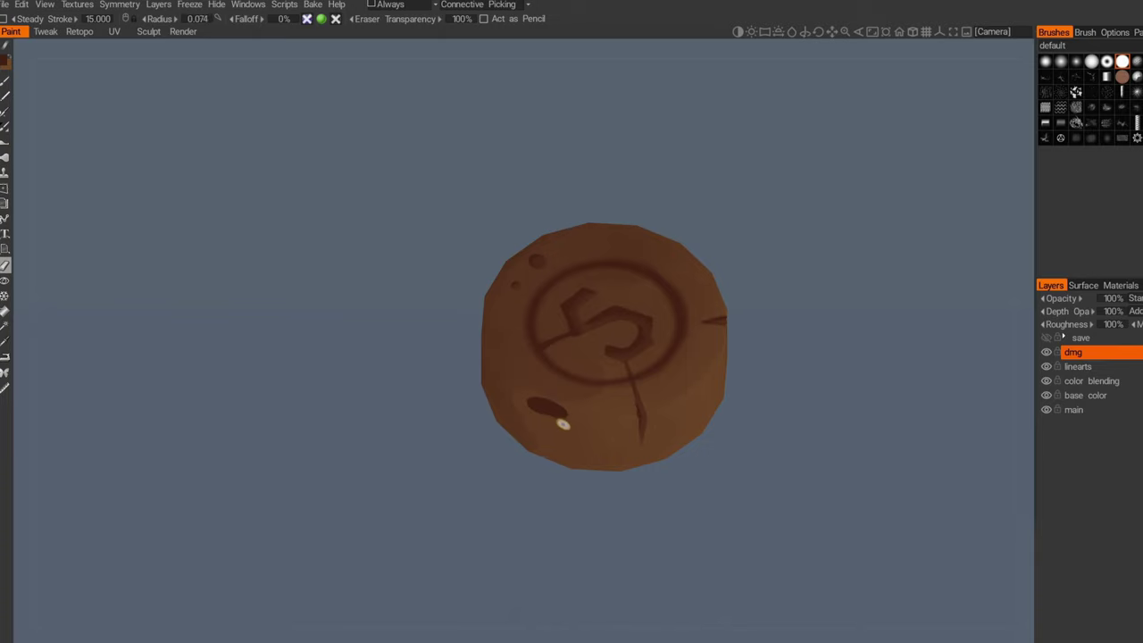
pyautogui.moveTo(548, 436); pyautogui.dragTo(533, 412, button='right')
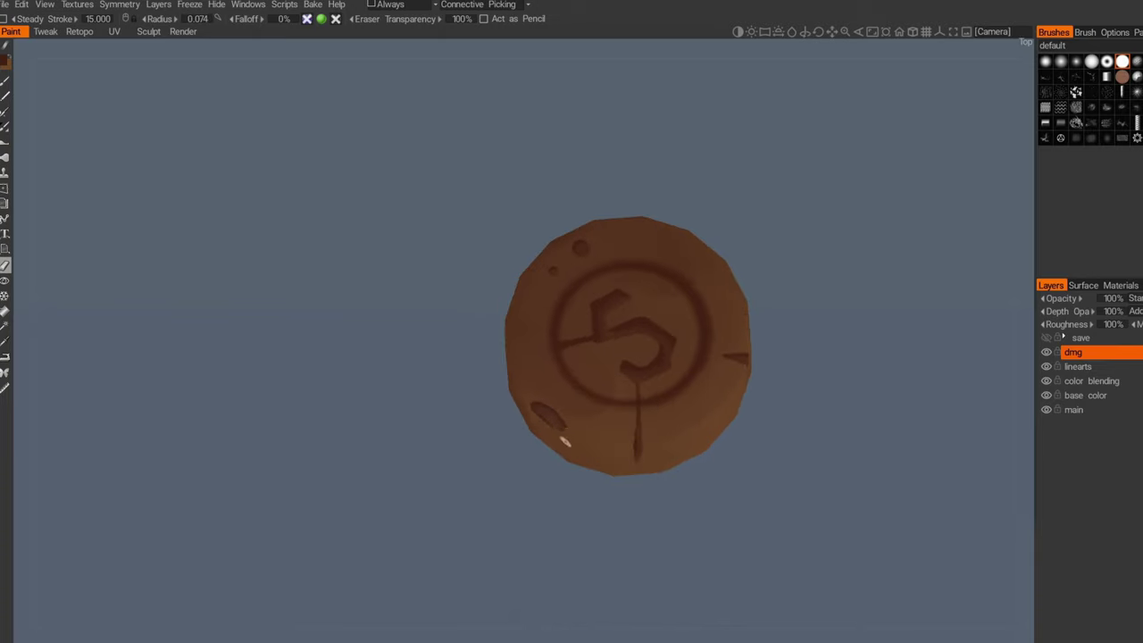
pyautogui.moveTo(565, 441); pyautogui.dragTo(574, 407, button='right')
pyautogui.keyDown('alt'); pyautogui.moveTo(558, 419); pyautogui.dragTo(623, 434); pyautogui.keyUp('alt')
pyautogui.keyDown('alt'); pyautogui.moveTo(655, 387); pyautogui.dragTo(571, 406, button='middle'); pyautogui.keyUp('alt')
pyautogui.keyDown('alt'); pyautogui.moveTo(571, 405); pyautogui.dragTo(506, 308, button='right'); pyautogui.keyUp('alt')
pyautogui.scroll(5, 527, 357)
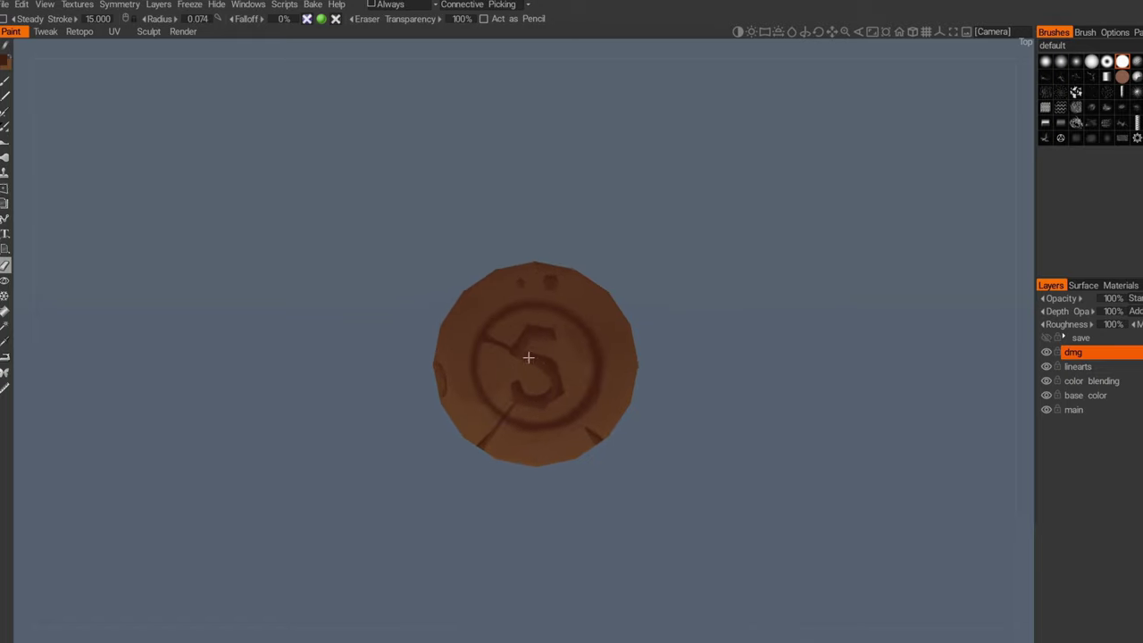
# Step: Paint a simple face with two vertical eyes and a zigzag mouth inside the bottom face's ring at radius 0.039
pyautogui.moveTo(490, 347); pyautogui.dragTo(480, 342, button='right')
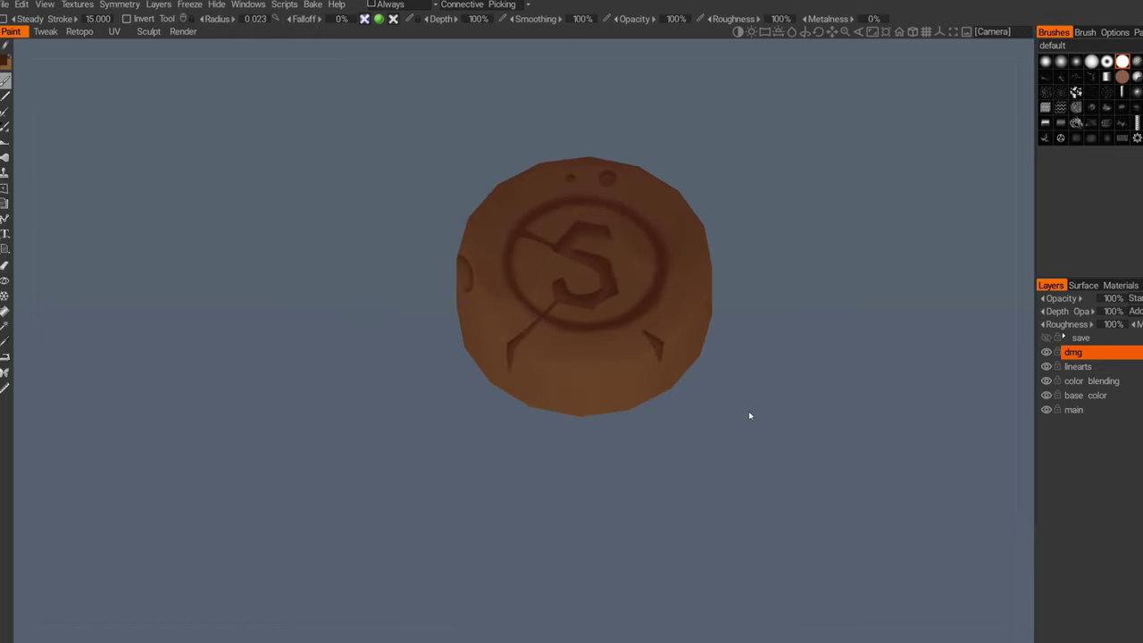
pyautogui.moveTo(749, 414)
pyautogui.keyDown('alt'); pyautogui.mouseDown()
pyautogui.moveTo(752, 452)
pyautogui.moveTo(724, 438)
pyautogui.mouseUp(); pyautogui.keyUp('alt')
pyautogui.moveTo(721, 490); pyautogui.dragTo(773, 341)
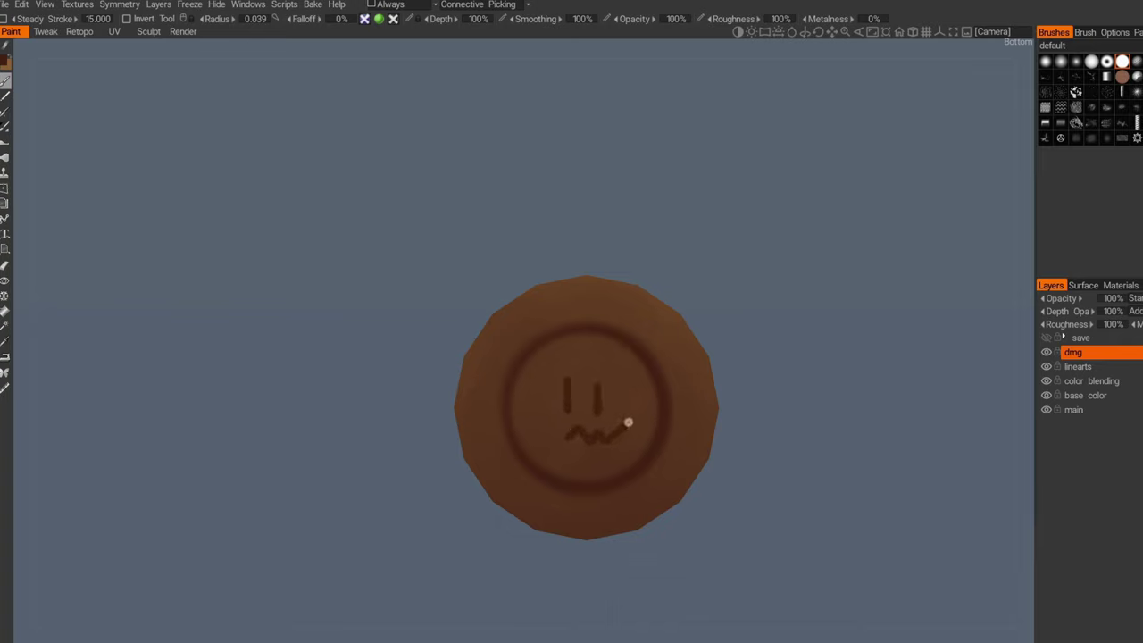
# Step: Undo the face doodle and paint a hand outline with one raised finger inside the bottom ring at radius 0.021
pyautogui.hotkey('ctrl', 'z')
pyautogui.hotkey('ctrl', 'z')
pyautogui.hotkey('ctrl', 'z')
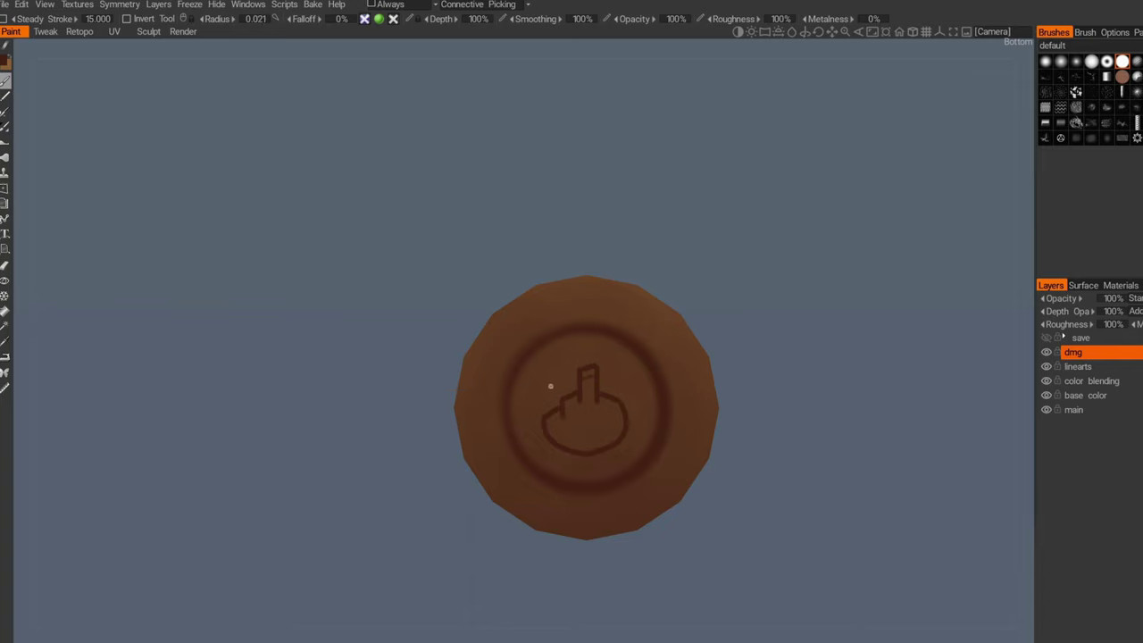
pyautogui.moveTo(552, 432)
pyautogui.keyDown('alt'); pyautogui.mouseDown(button='right')
pyautogui.moveTo(507, 373)
pyautogui.moveTo(493, 327)
pyautogui.moveTo(552, 422)
pyautogui.mouseUp(button='right'); pyautogui.keyUp('alt')
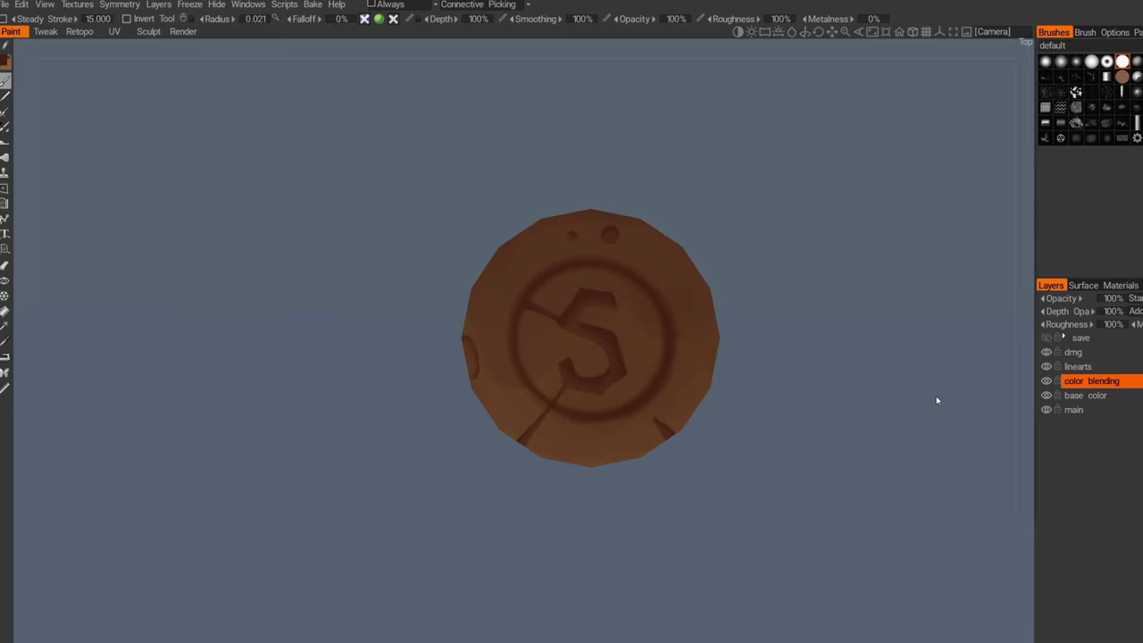
# Step: Add a paint layer above color blending and name it "blending more"
pyautogui.hotkey('ctrl', 'shift', 'n')
pyautogui.doubleClick(1080, 381)
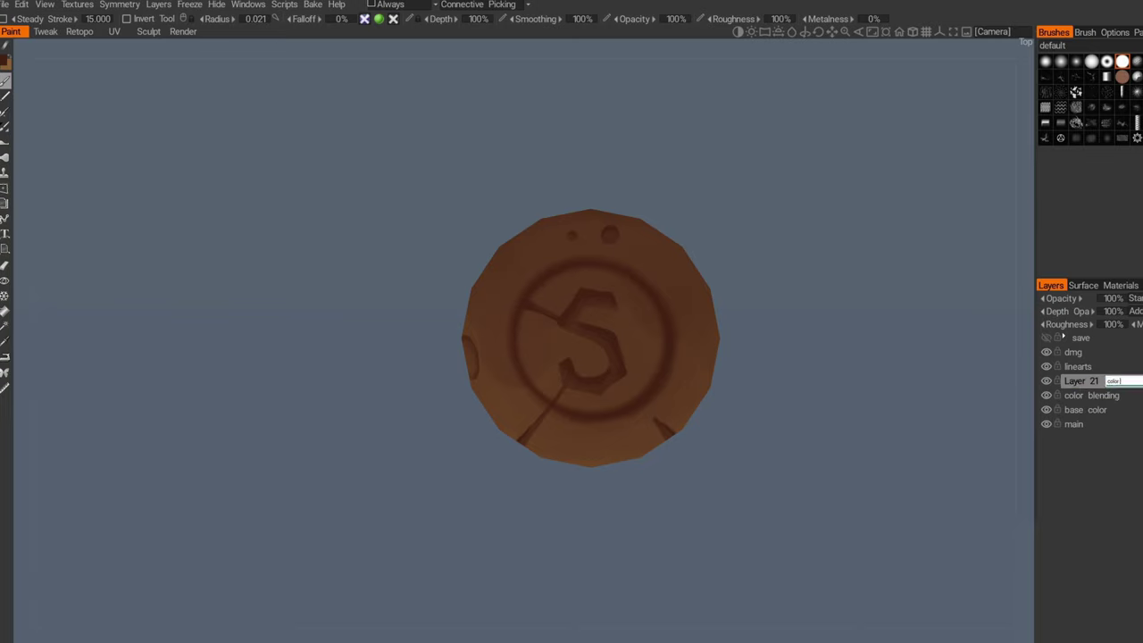
pyautogui.write('blending more')
pyautogui.press('Return')
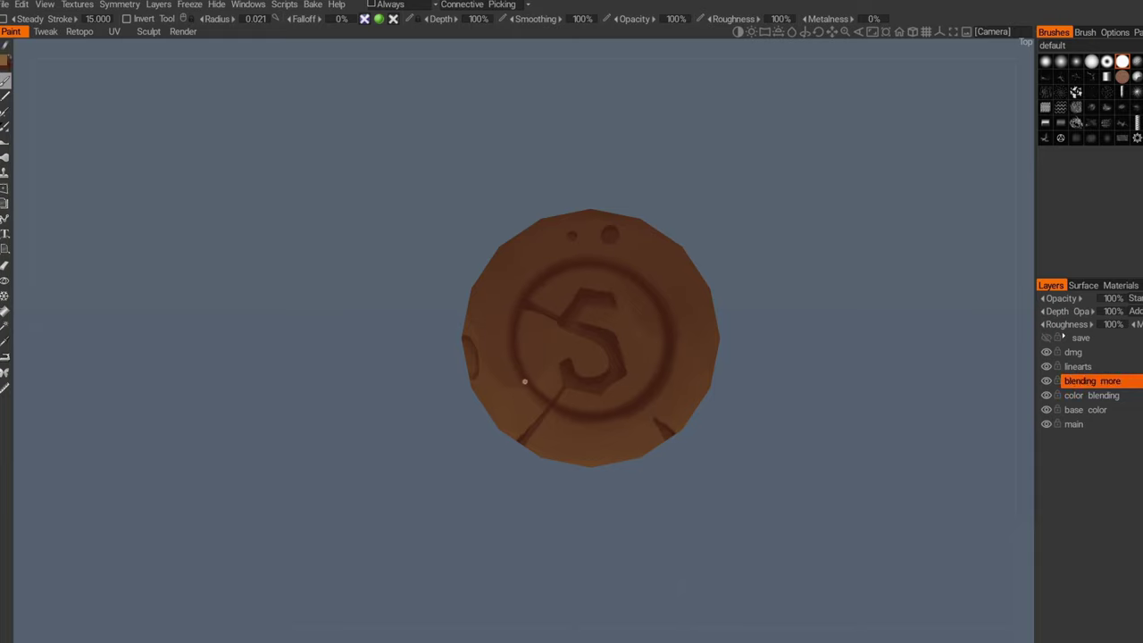
# Step: Paint lighter brown patches with hue 30.682, saturation 60% and lightness 57% along the lower rim on both sides of the long crack
pyautogui.press(']')
pyautogui.press(']')
pyautogui.press(']')
pyautogui.press(']')
pyautogui.press('[')
pyautogui.press('[')
pyautogui.press(']')
pyautogui.press(']')
pyautogui.press(']')
pyautogui.press(']')
pyautogui.press(']')
pyautogui.press(']')
pyautogui.press('[')
pyautogui.press('[')
pyautogui.scroll(-2, 605, 332)
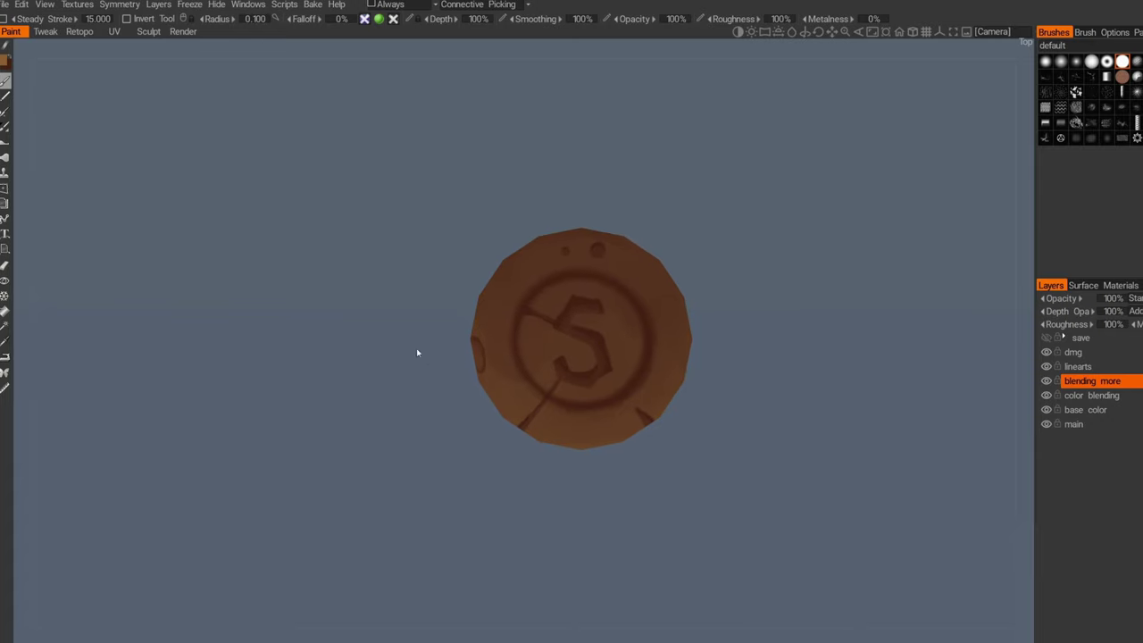
pyautogui.click(8, 61)
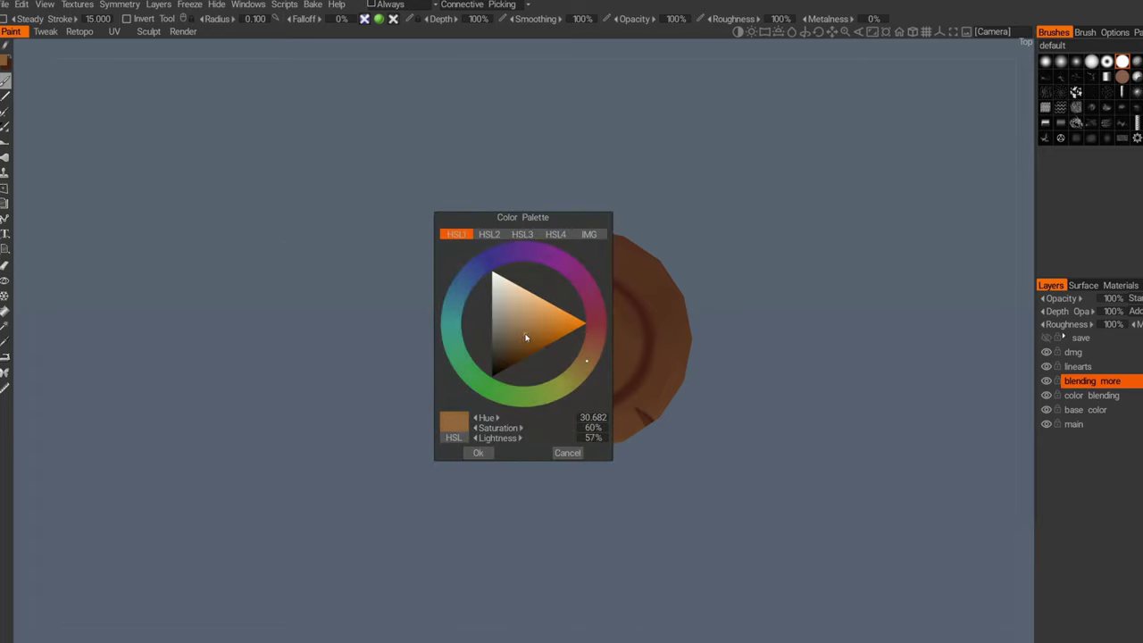
pyautogui.click(487, 454)
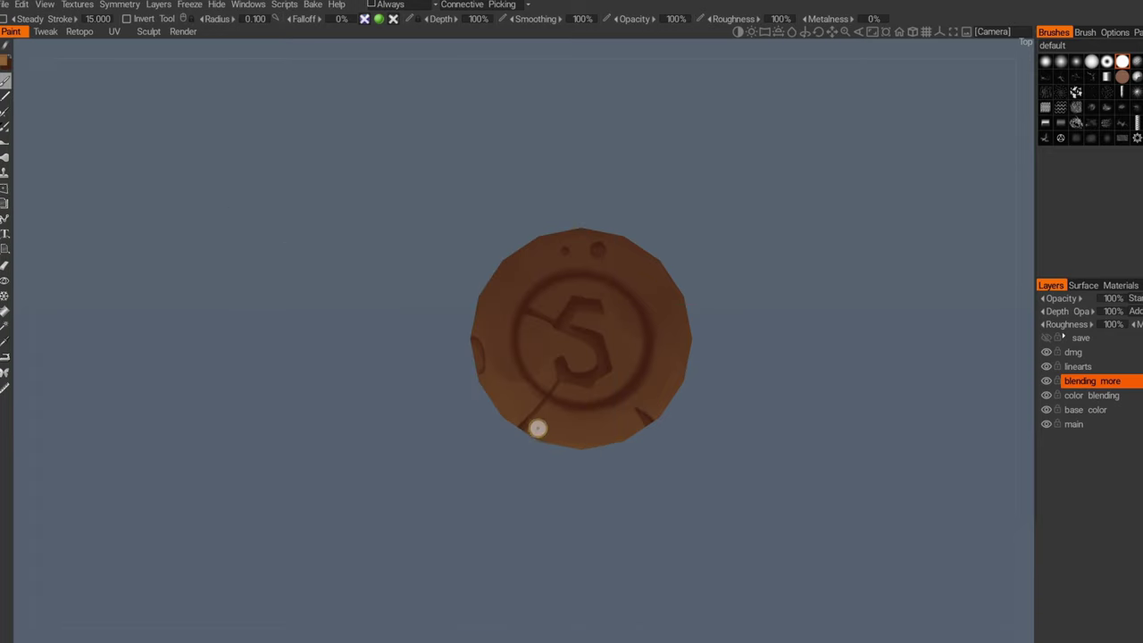
pyautogui.press(']')
pyautogui.press(']')
pyautogui.press(']')
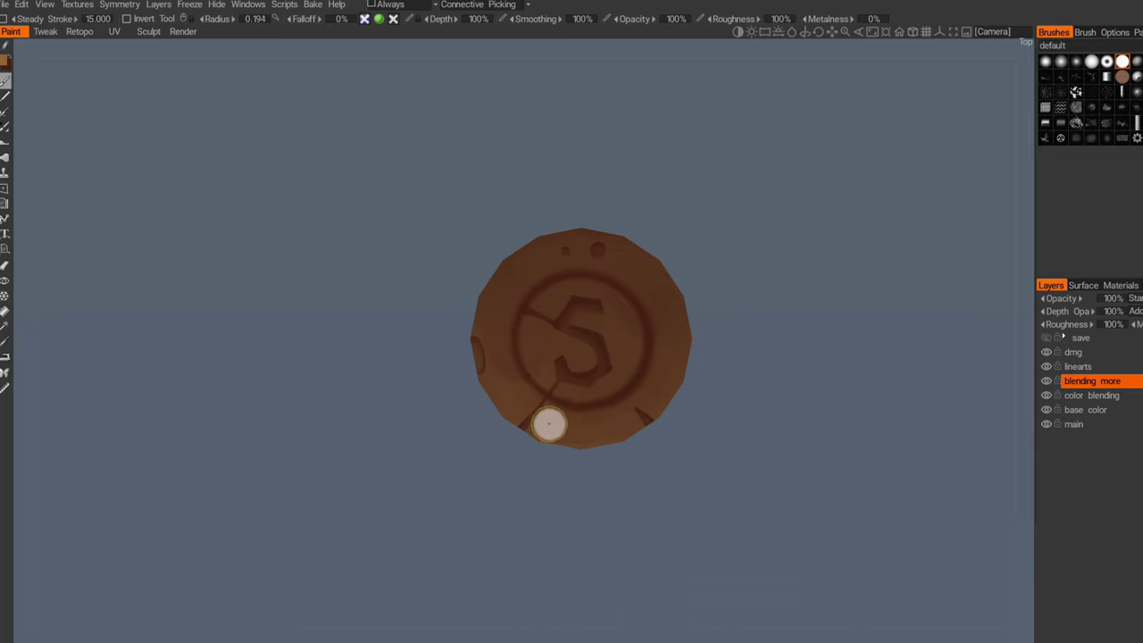
pyautogui.press('[')
pyautogui.moveTo(548, 413)
pyautogui.mouseDown()
pyautogui.moveTo(550, 430)
pyautogui.moveTo(623, 429)
pyautogui.moveTo(601, 440)
pyautogui.mouseUp()
pyautogui.press('[')
pyautogui.press('[')
pyautogui.moveTo(502, 394)
pyautogui.mouseDown()
pyautogui.moveTo(487, 350)
pyautogui.moveTo(502, 407)
pyautogui.moveTo(527, 420)
pyautogui.mouseUp()
# Step: Paint light brown patches around and inside the S symbol, reducing the brush radius from 0.097 to 0.076
pyautogui.moveTo(549, 295)
pyautogui.mouseDown()
pyautogui.moveTo(611, 295)
pyautogui.moveTo(607, 321)
pyautogui.mouseUp()
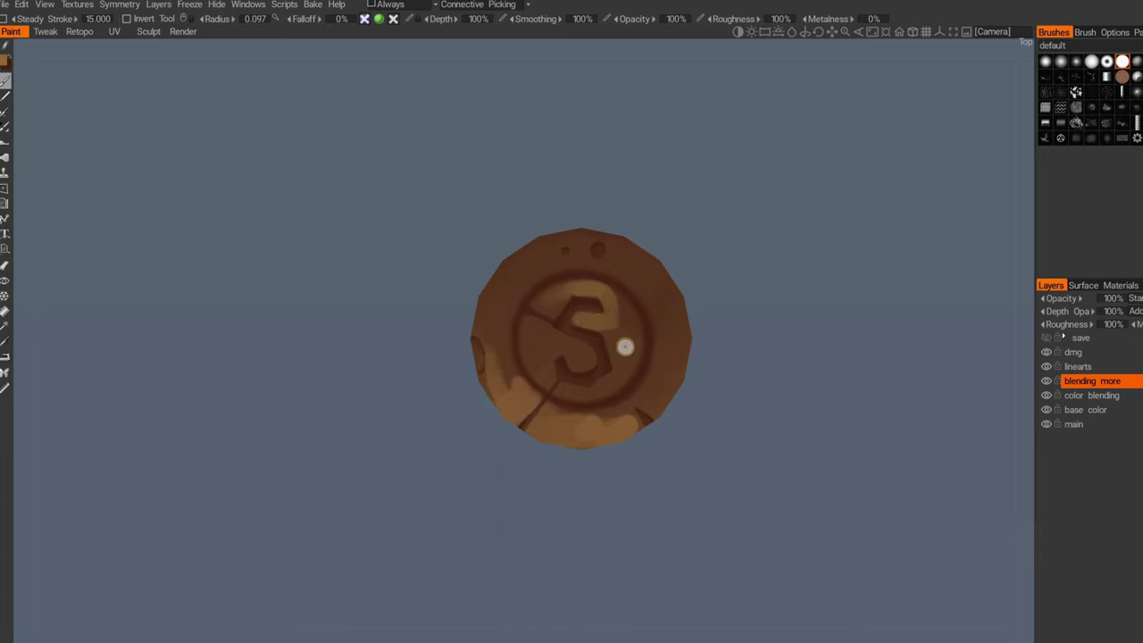
pyautogui.moveTo(613, 337); pyautogui.dragTo(611, 334, button='right')
pyautogui.moveTo(611, 334); pyautogui.dragTo(617, 360)
pyautogui.moveTo(600, 347); pyautogui.dragTo(572, 357, button='right')
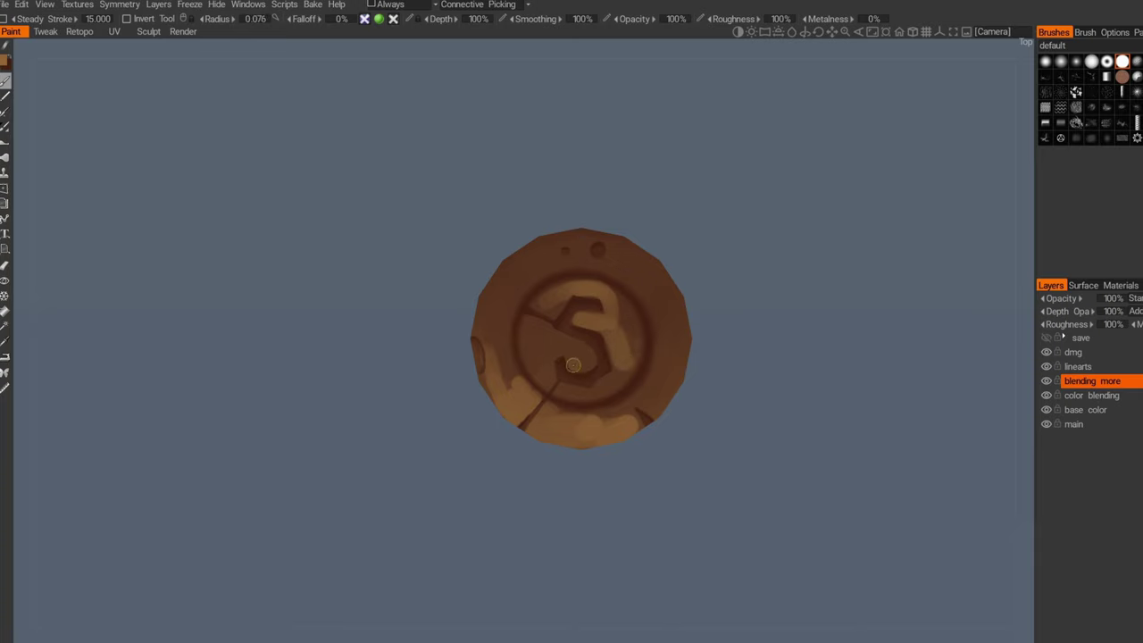
pyautogui.moveTo(581, 364); pyautogui.dragTo(572, 353)
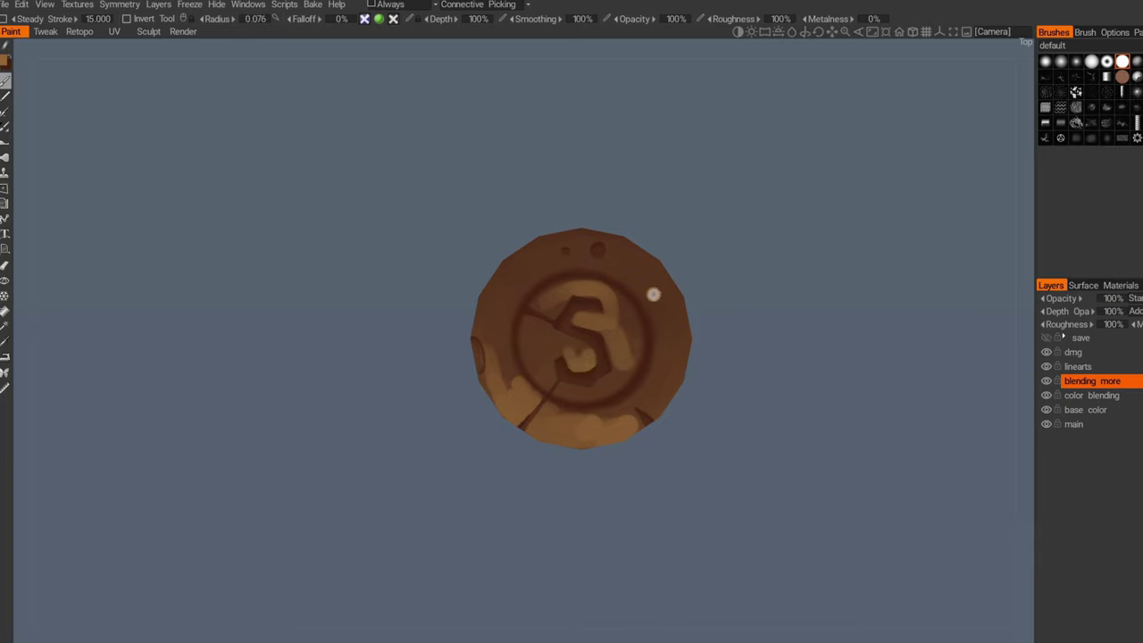
# Step: Lighten both sides of the rim at radius 0.199, and blend the rim tones with sampled browns at radius 0.133
pyautogui.moveTo(653, 296); pyautogui.dragTo(662, 322, button='right')
pyautogui.moveTo(648, 397); pyautogui.dragTo(646, 401, button='right')
pyautogui.moveTo(646, 401); pyautogui.dragTo(646, 251)
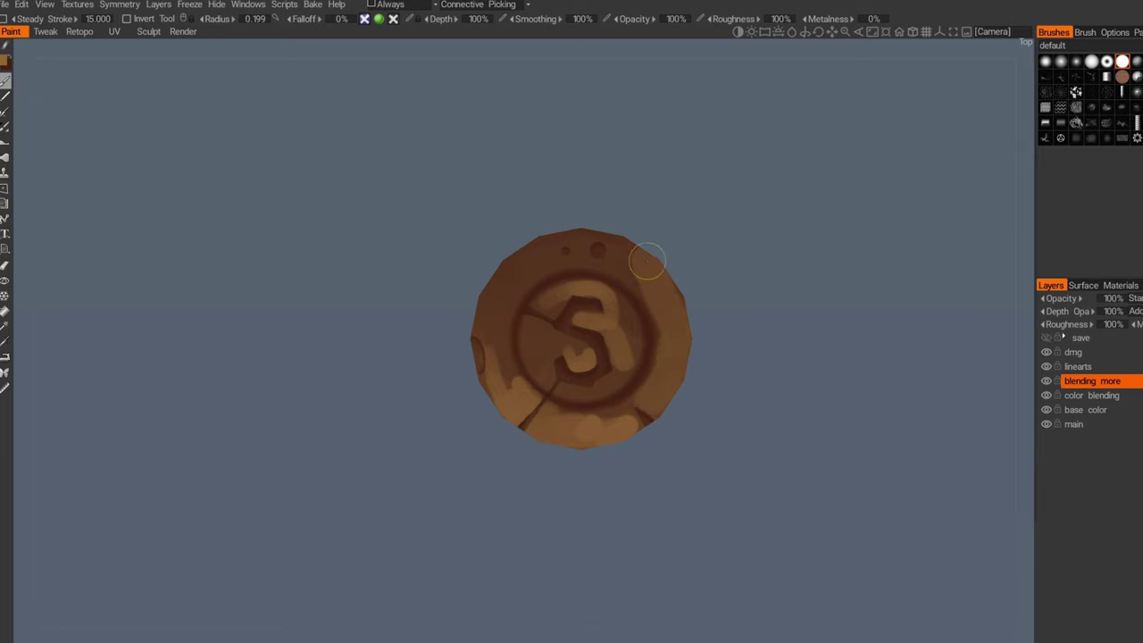
pyautogui.moveTo(508, 282)
pyautogui.mouseDown()
pyautogui.moveTo(495, 349)
pyautogui.moveTo(522, 408)
pyautogui.mouseUp()
pyautogui.moveTo(583, 293)
pyautogui.mouseDown(button='right')
pyautogui.moveTo(548, 256)
pyautogui.moveTo(561, 259)
pyautogui.mouseUp(button='right')
pyautogui.press('v')
pyautogui.moveTo(547, 250)
pyautogui.mouseDown()
pyautogui.moveTo(492, 319)
pyautogui.moveTo(494, 378)
pyautogui.moveTo(518, 400)
pyautogui.moveTo(507, 407)
pyautogui.moveTo(560, 421)
pyautogui.moveTo(550, 425)
pyautogui.moveTo(613, 416)
pyautogui.moveTo(581, 431)
pyautogui.moveTo(541, 415)
pyautogui.moveTo(635, 424)
pyautogui.moveTo(594, 426)
pyautogui.moveTo(617, 413)
pyautogui.moveTo(615, 428)
pyautogui.moveTo(627, 425)
pyautogui.moveTo(590, 434)
pyautogui.moveTo(630, 423)
pyautogui.moveTo(555, 427)
pyautogui.moveTo(587, 425)
pyautogui.mouseUp()
pyautogui.press('v')
pyautogui.press('v')
pyautogui.press('v')
pyautogui.press('v')
pyautogui.moveTo(646, 393)
pyautogui.mouseDown()
pyautogui.moveTo(662, 381)
pyautogui.moveTo(660, 394)
pyautogui.mouseUp()
pyautogui.moveTo(646, 260); pyautogui.dragTo(636, 277)
pyautogui.moveTo(575, 251); pyautogui.dragTo(561, 251)
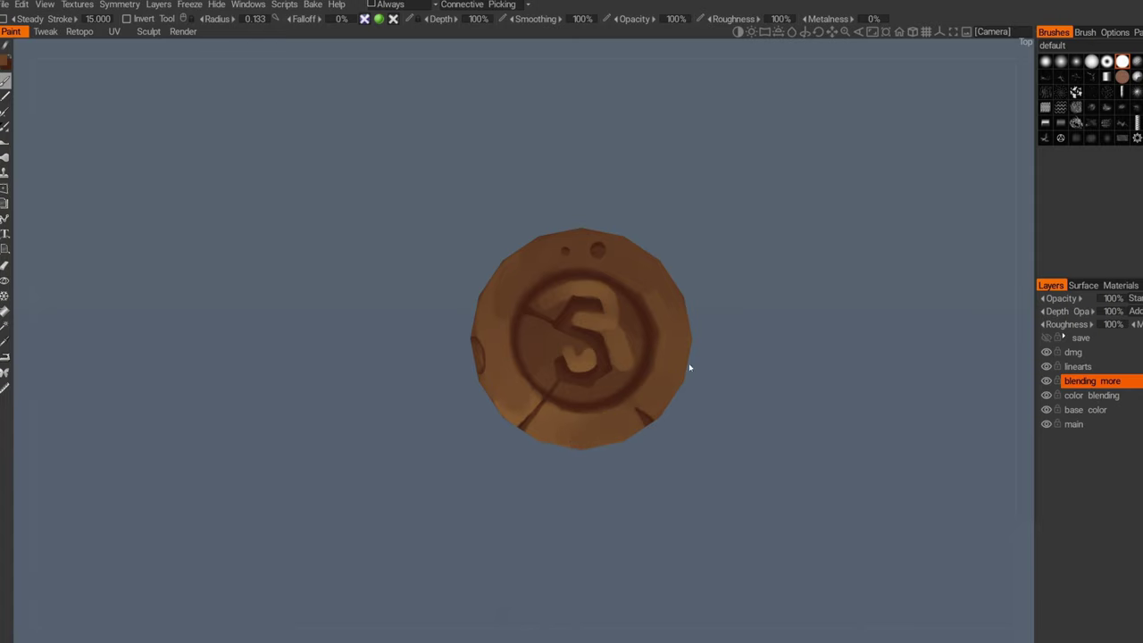
# Step: Blend the light patches around the S inside the ring with sampled browns at radius 0.097
pyautogui.keyDown('alt'); pyautogui.moveTo(574, 463); pyautogui.dragTo(566, 363, button='right'); pyautogui.keyUp('alt')
pyautogui.keyDown('alt'); pyautogui.moveTo(566, 363); pyautogui.dragTo(570, 390, button='middle'); pyautogui.keyUp('alt')
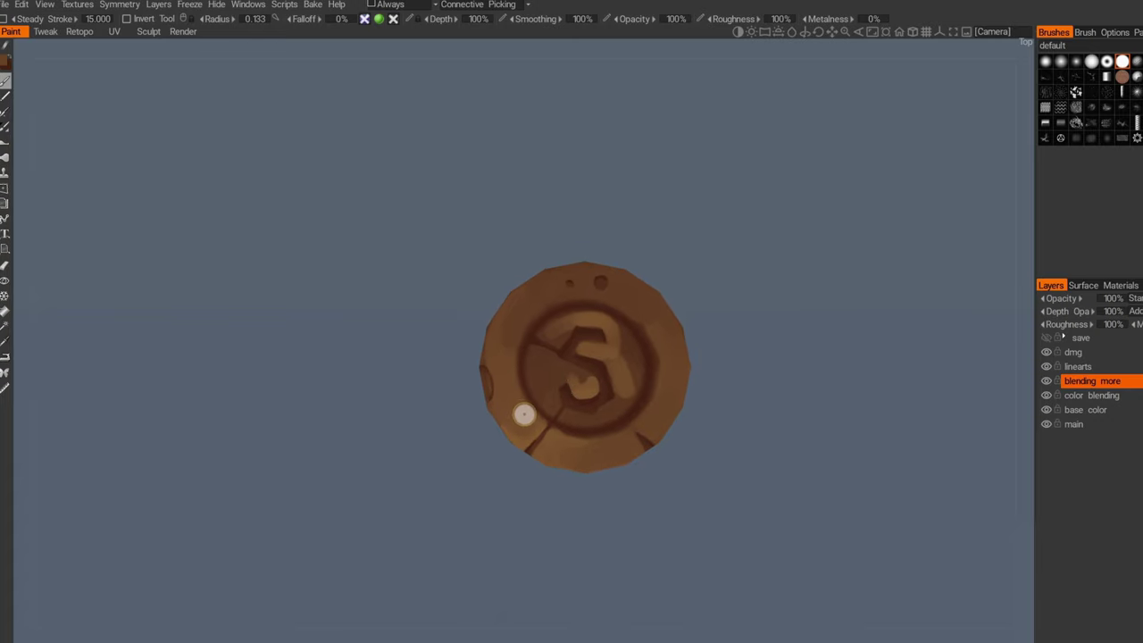
pyautogui.press('v')
pyautogui.moveTo(673, 247); pyautogui.dragTo(528, 299)
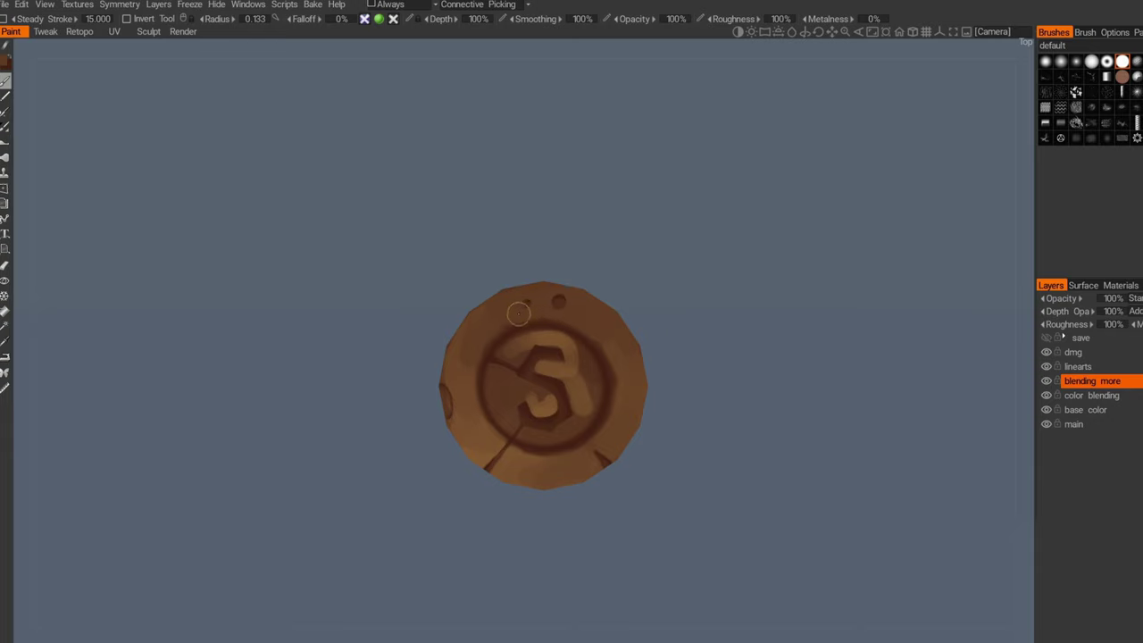
pyautogui.press('[')
pyautogui.press('[')
pyautogui.press('[')
pyautogui.keyDown('alt'); pyautogui.moveTo(608, 388); pyautogui.dragTo(536, 399, button='right'); pyautogui.keyUp('alt')
pyautogui.press('v')
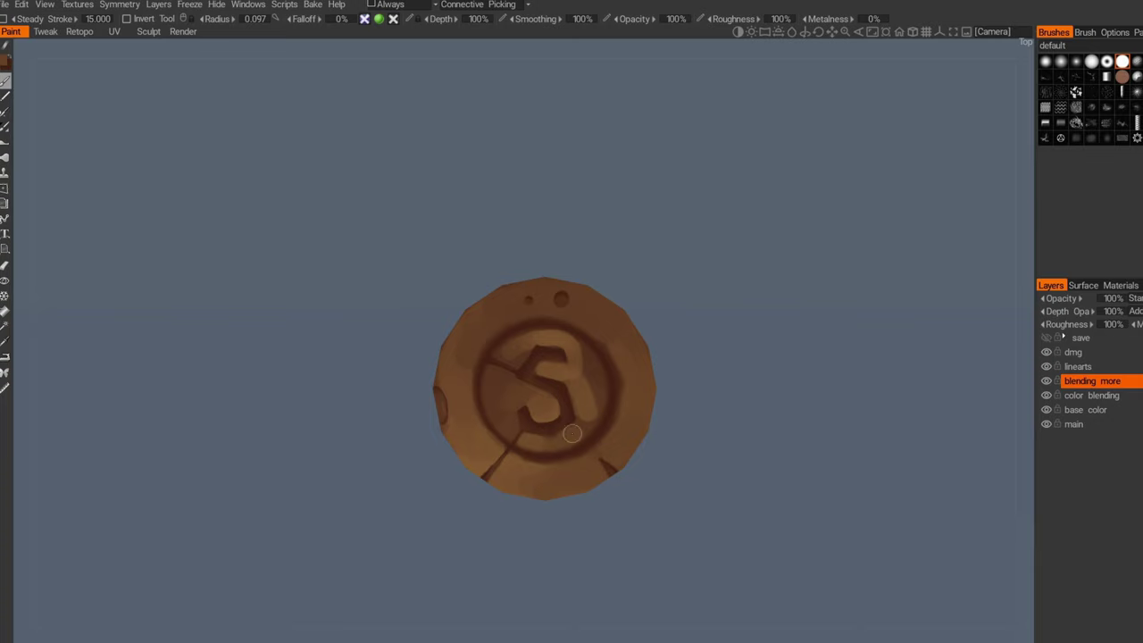
pyautogui.moveTo(555, 361)
pyautogui.mouseDown()
pyautogui.moveTo(577, 365)
pyautogui.moveTo(531, 336)
pyautogui.moveTo(516, 357)
pyautogui.mouseUp()
pyautogui.moveTo(516, 357)
pyautogui.mouseDown()
pyautogui.moveTo(504, 355)
pyautogui.moveTo(521, 341)
pyautogui.moveTo(585, 361)
pyautogui.moveTo(598, 388)
pyautogui.moveTo(576, 362)
pyautogui.moveTo(578, 390)
pyautogui.mouseUp()
pyautogui.press('v')
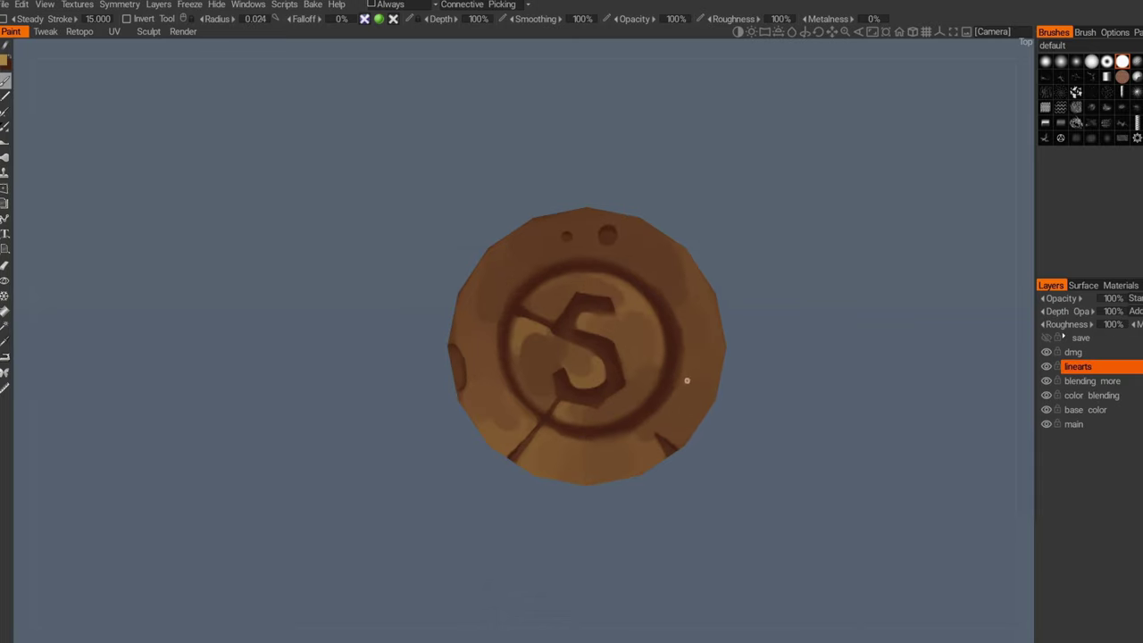
# Step: Add a layer above linearts and name it "hl"
pyautogui.hotkey('ctrl', 'shift', 'n')
pyautogui.doubleClick(1078, 368)
pyautogui.press('Return')
# Step: Paint thin highlights along the long crack and the ring's lower outer edge with a light ochre color at radius 0.024
pyautogui.click(5, 62)
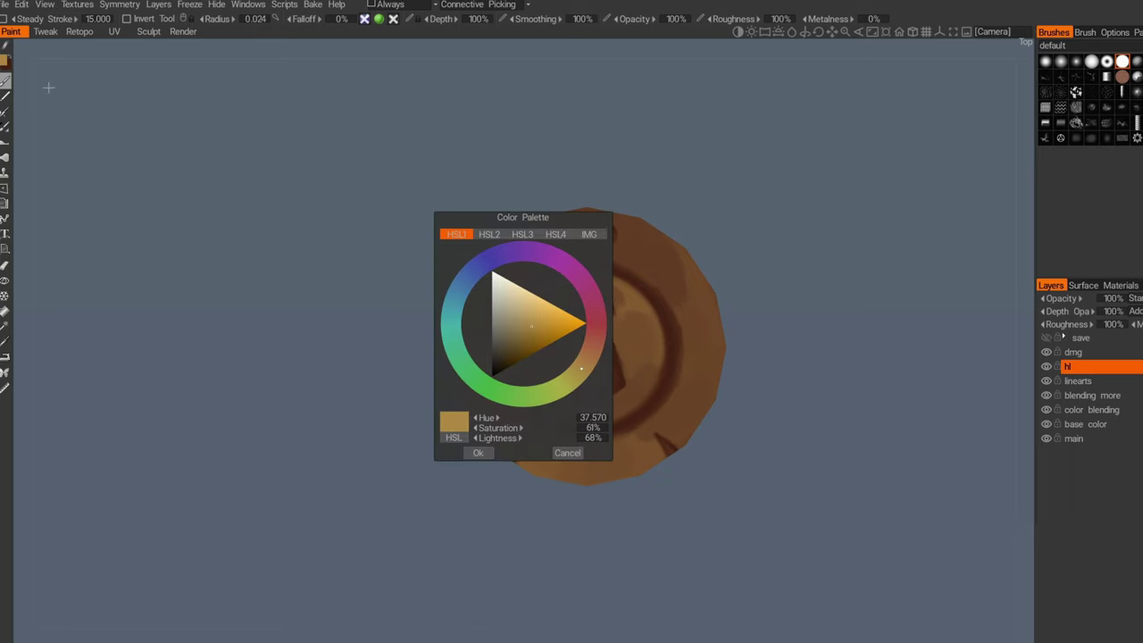
pyautogui.click(533, 324)
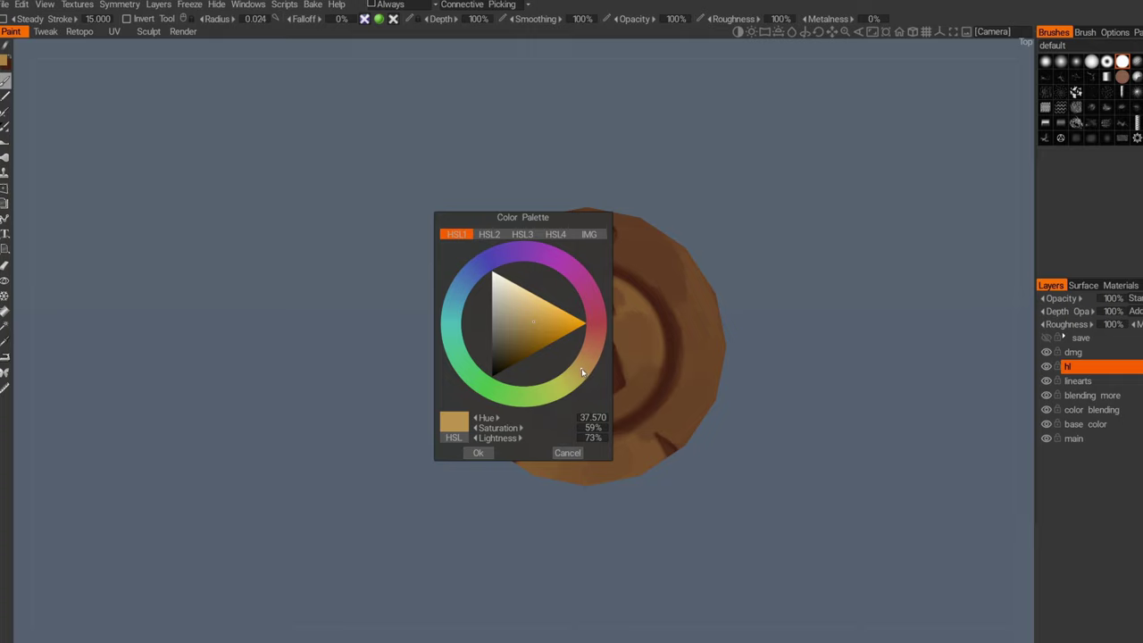
pyautogui.click(478, 452)
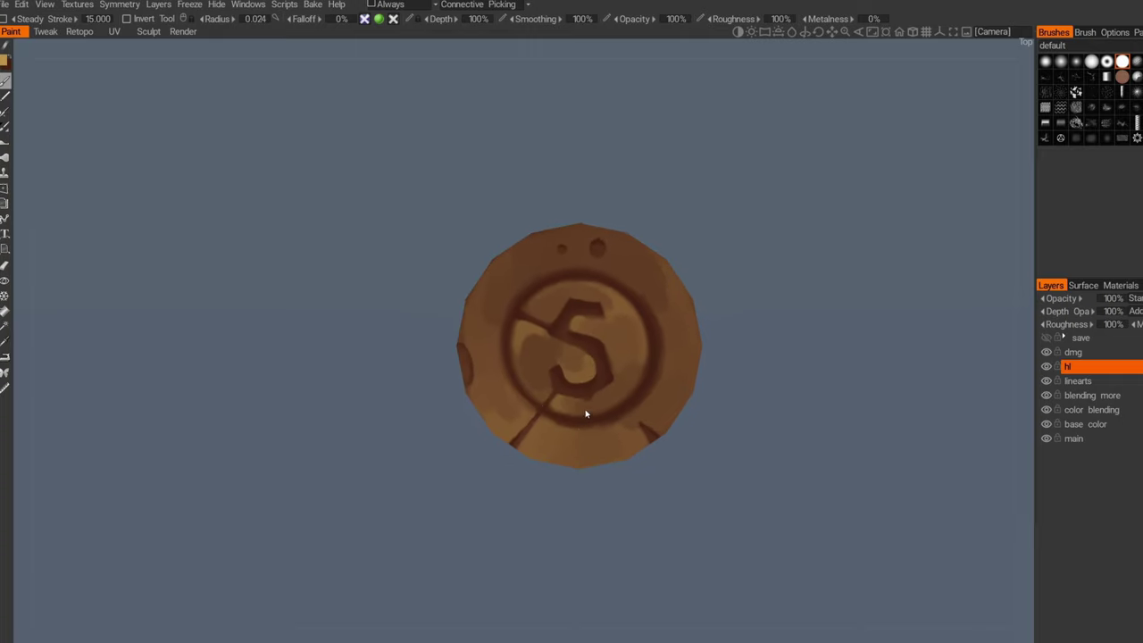
pyautogui.keyDown('alt'); pyautogui.moveTo(583, 409); pyautogui.dragTo(589, 385, button='middle'); pyautogui.keyUp('alt')
pyautogui.keyDown('alt'); pyautogui.moveTo(589, 385); pyautogui.dragTo(583, 413, button='right'); pyautogui.keyUp('alt')
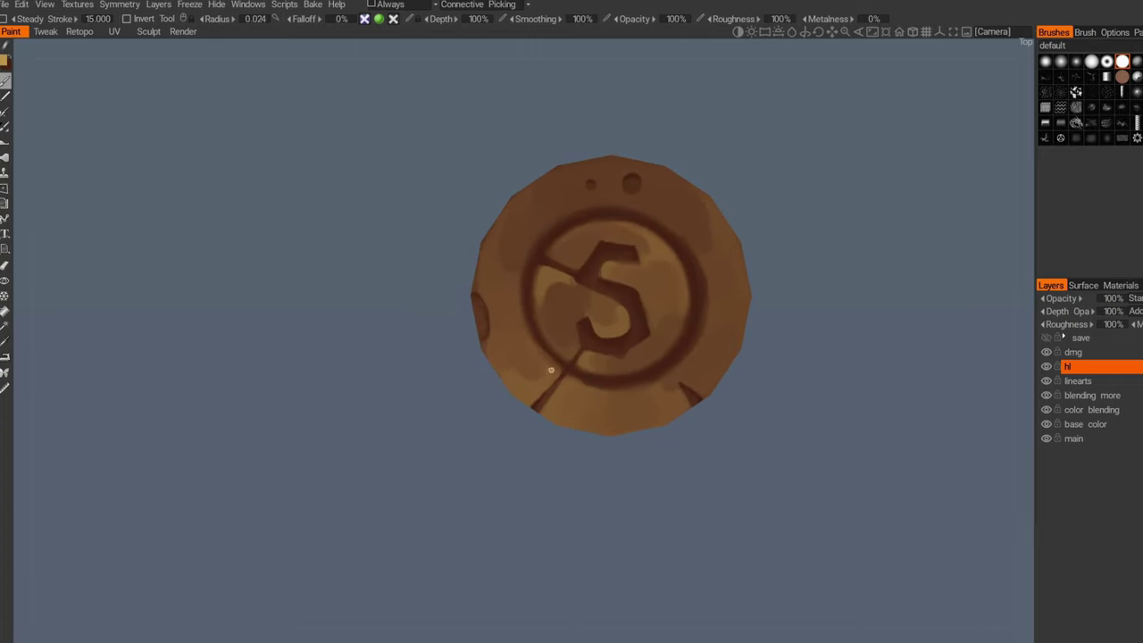
pyautogui.keyDown('alt'); pyautogui.moveTo(560, 384); pyautogui.dragTo(564, 359, button='middle'); pyautogui.keyUp('alt')
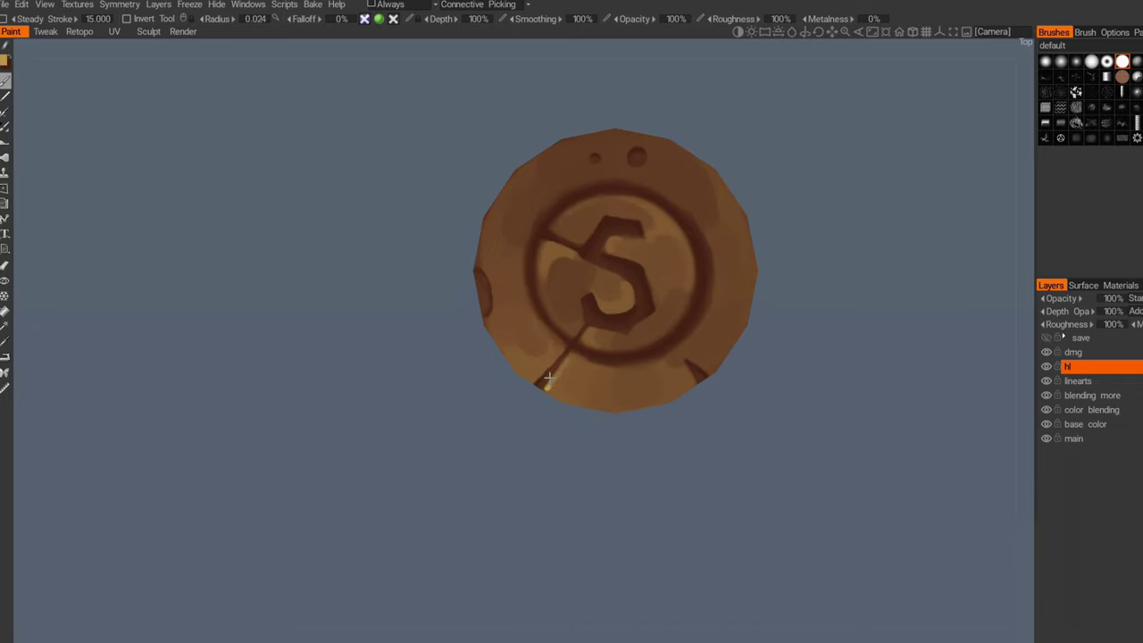
pyautogui.keyDown('alt'); pyautogui.moveTo(547, 382); pyautogui.dragTo(538, 375, button='right'); pyautogui.keyUp('alt')
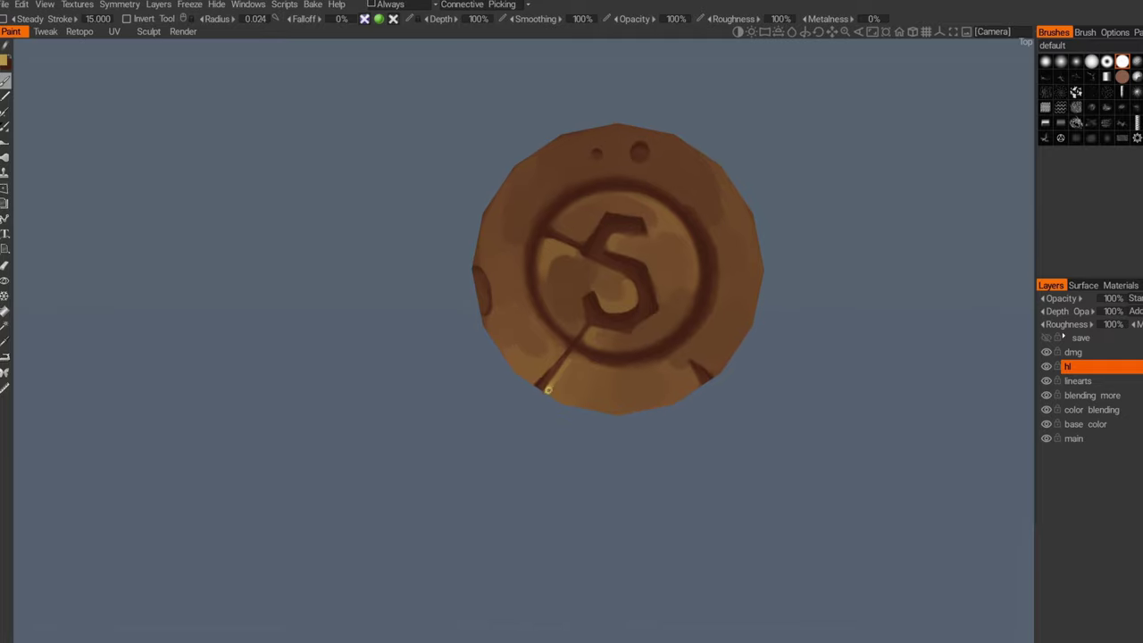
pyautogui.moveTo(572, 355); pyautogui.dragTo(622, 368)
# Step: Paint a thin highlight along the lower rim edge between the long crack and the notch, using sampled tones
pyautogui.press('v')
pyautogui.moveTo(685, 394); pyautogui.dragTo(676, 398)
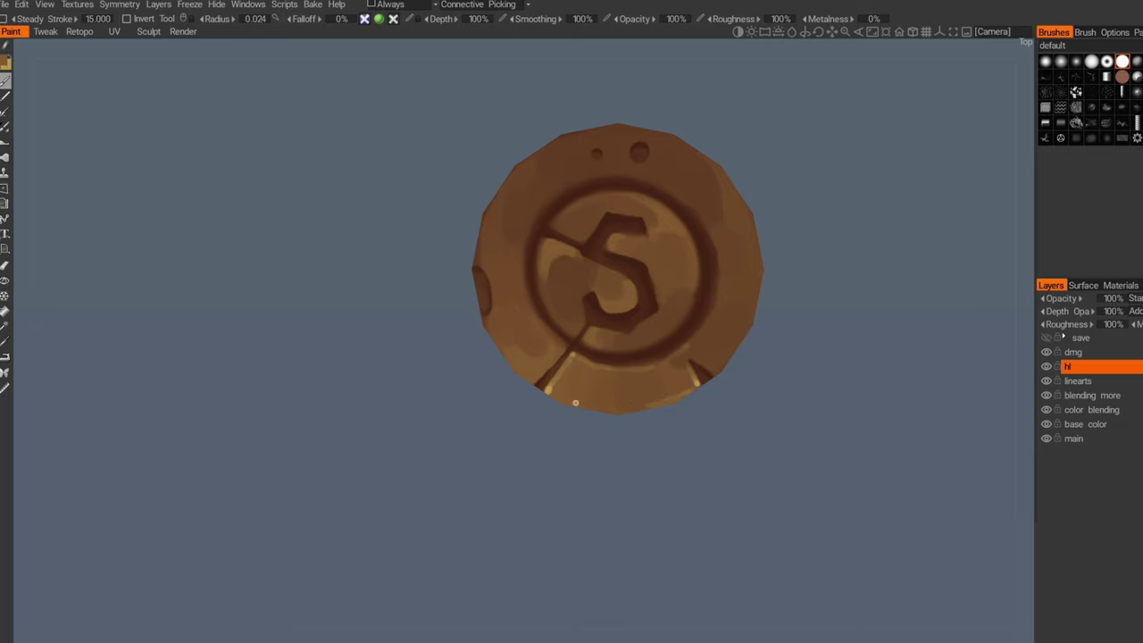
pyautogui.press('v')
pyautogui.hotkey('ctrl', 'z')
pyautogui.moveTo(548, 395); pyautogui.dragTo(584, 407)
pyautogui.press('v')
pyautogui.moveTo(616, 411); pyautogui.dragTo(660, 407)
pyautogui.press('v')
# Step: Fill the rim area between the oval chip and the long crack with the light highlight color using an enlarged brush
pyautogui.press(']')
pyautogui.press(']')
pyautogui.press(']')
pyautogui.press(']')
pyautogui.press(']')
pyautogui.press(']')
pyautogui.press(']')
pyautogui.press(']')
pyautogui.press(']')
pyautogui.press(']')
pyautogui.moveTo(517, 324); pyautogui.dragTo(513, 283, button='right')
pyautogui.moveTo(513, 283)
pyautogui.mouseDown()
pyautogui.moveTo(500, 328)
pyautogui.moveTo(520, 365)
pyautogui.moveTo(539, 371)
pyautogui.moveTo(557, 349)
pyautogui.moveTo(531, 327)
pyautogui.moveTo(511, 270)
pyautogui.moveTo(524, 344)
pyautogui.moveTo(494, 309)
pyautogui.moveTo(508, 321)
pyautogui.moveTo(504, 274)
pyautogui.moveTo(508, 321)
pyautogui.mouseUp()
# Step: Erase most of the broad highlight between the oval chip and the long crack with a soft eraser of radius 0.130
pyautogui.press('e')
pyautogui.press('e')
pyautogui.press('e')
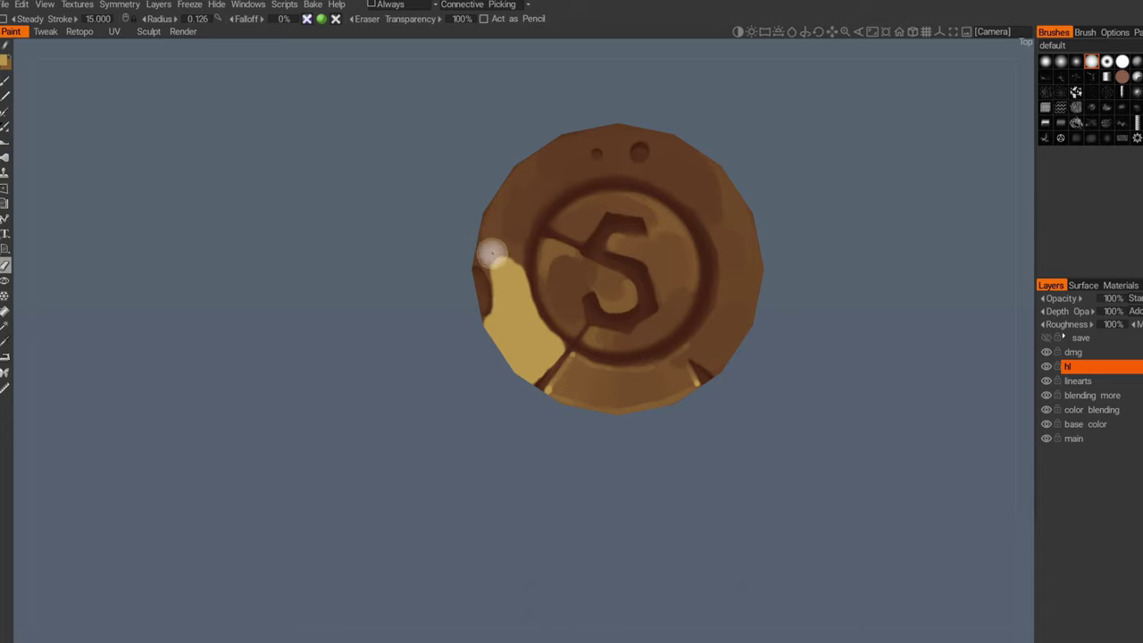
pyautogui.moveTo(506, 253); pyautogui.dragTo(505, 249, button='right')
pyautogui.moveTo(499, 238)
pyautogui.mouseDown()
pyautogui.moveTo(513, 323)
pyautogui.moveTo(539, 347)
pyautogui.moveTo(528, 348)
pyautogui.moveTo(502, 308)
pyautogui.moveTo(505, 335)
pyautogui.moveTo(536, 357)
pyautogui.moveTo(506, 268)
pyautogui.moveTo(518, 284)
pyautogui.moveTo(508, 235)
pyautogui.moveTo(559, 333)
pyautogui.moveTo(529, 286)
pyautogui.moveTo(528, 250)
pyautogui.moveTo(503, 273)
pyautogui.moveTo(563, 349)
pyautogui.moveTo(492, 290)
pyautogui.moveTo(515, 360)
pyautogui.moveTo(538, 367)
pyautogui.moveTo(505, 328)
pyautogui.mouseUp()
pyautogui.scroll(-2, 526, 341)
pyautogui.moveTo(515, 273)
pyautogui.mouseDown()
pyautogui.moveTo(545, 343)
pyautogui.moveTo(505, 351)
pyautogui.moveTo(542, 349)
pyautogui.mouseUp()
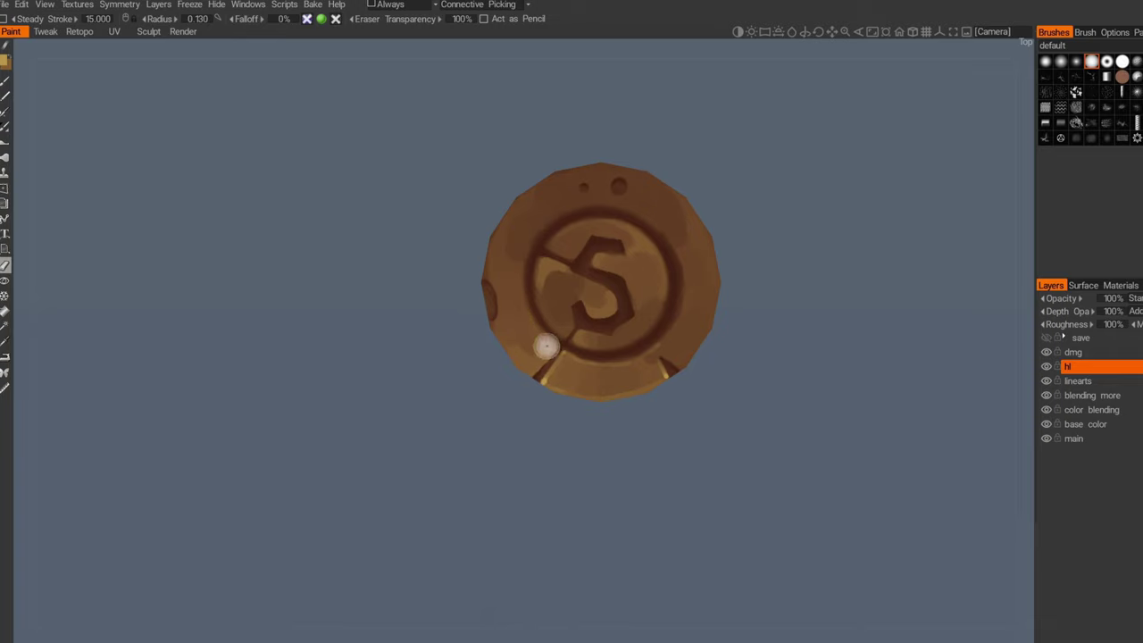
# Step: Paint thin highlights on the oval chip's lower edge and the ring's adjacent outer edge at radius 0.025
pyautogui.press('c')
pyautogui.press('b')
pyautogui.moveTo(532, 345)
pyautogui.mouseDown(button='right')
pyautogui.moveTo(498, 312)
pyautogui.moveTo(494, 288)
pyautogui.mouseUp(button='right')
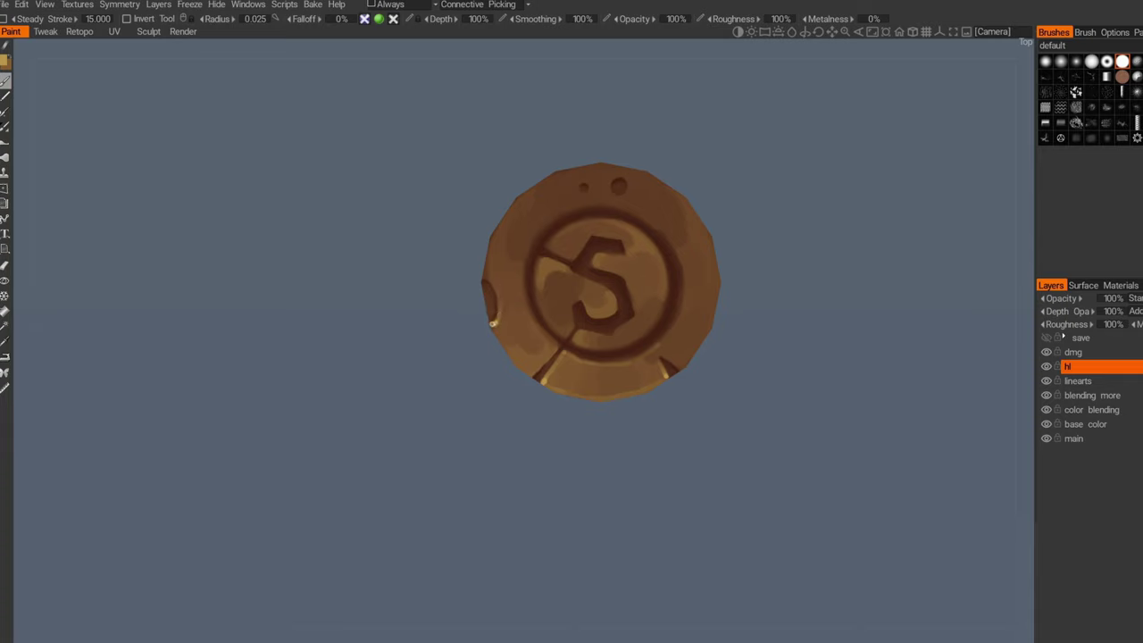
pyautogui.moveTo(494, 331); pyautogui.dragTo(520, 367)
pyautogui.hotkey('ctrl', 'z')
pyautogui.moveTo(525, 281); pyautogui.dragTo(552, 344)
# Step: Paint fine highlights along the crack inside the ring and the edges of the S symbol
pyautogui.moveTo(546, 260); pyautogui.dragTo(562, 265)
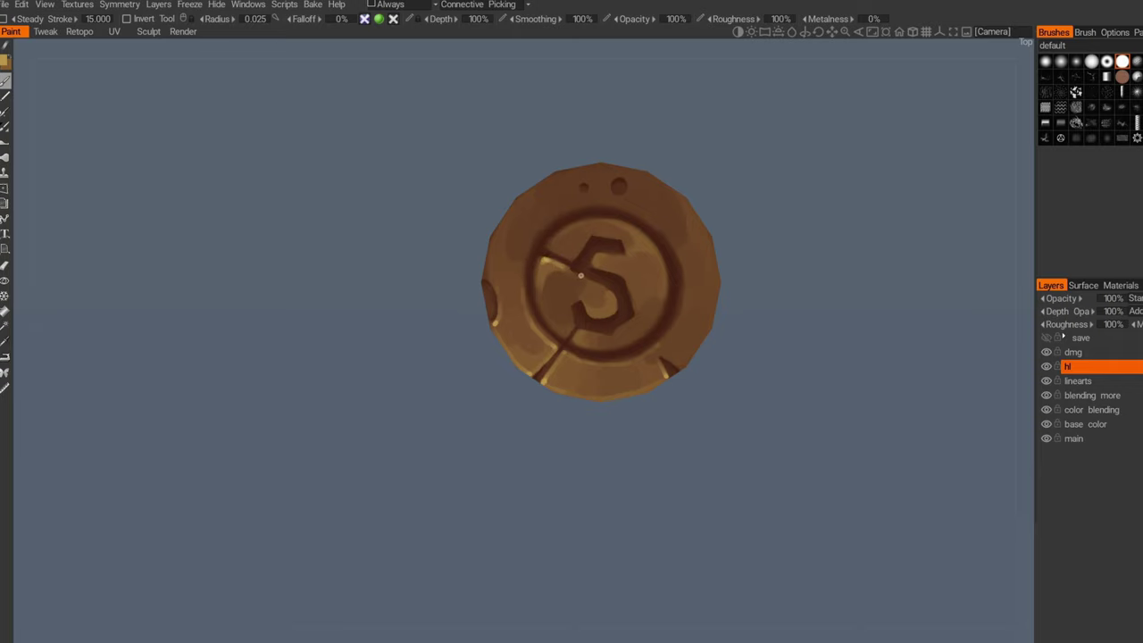
pyautogui.press('[')
pyautogui.press('[')
pyautogui.press(']')
pyautogui.hotkey('ctrl', 'z')
pyautogui.press(']')
pyautogui.press(']')
pyautogui.press(']')
pyautogui.moveTo(577, 237); pyautogui.dragTo(572, 238, button='right')
pyautogui.scroll(2, 662, 264)
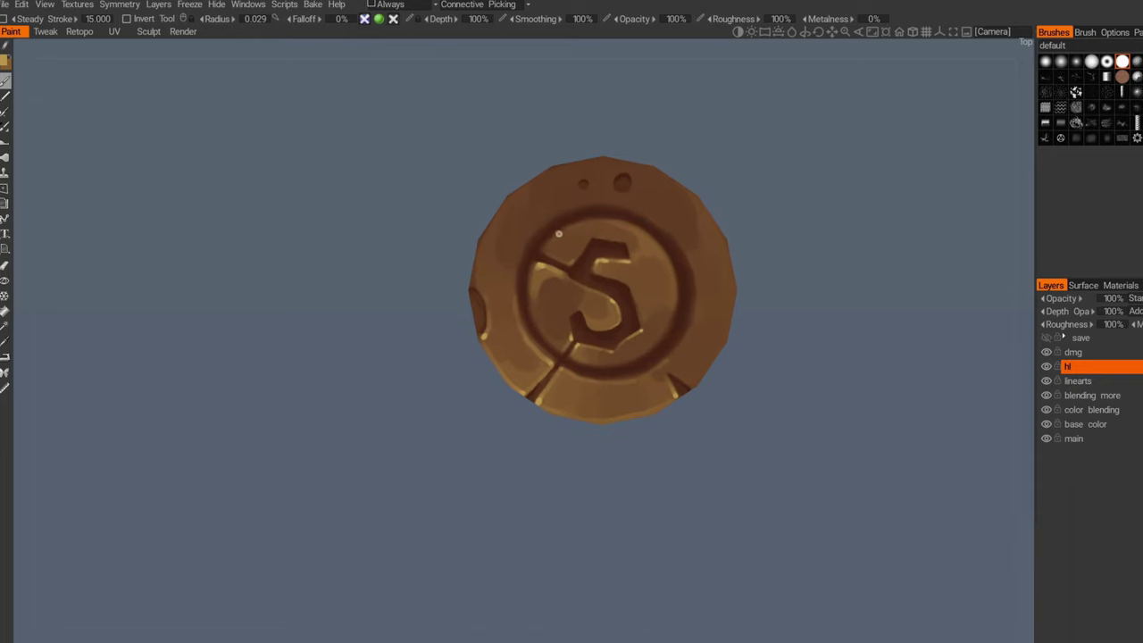
# Step: Highlight the ring's upper inner edge and the outer rim edge above the notch
pyautogui.moveTo(624, 241); pyautogui.dragTo(624, 224, button='right')
pyautogui.moveTo(637, 230); pyautogui.dragTo(674, 284)
pyautogui.press('x')
pyautogui.press('[')
pyautogui.press('[')
pyautogui.moveTo(655, 273)
pyautogui.mouseDown(button='right')
pyautogui.moveTo(668, 242)
pyautogui.moveTo(685, 335)
pyautogui.mouseUp(button='right')
pyautogui.moveTo(697, 200); pyautogui.dragTo(720, 240)
pyautogui.hotkey('ctrl', 'z')
pyautogui.moveTo(697, 196)
pyautogui.mouseDown()
pyautogui.moveTo(735, 272)
pyautogui.moveTo(700, 260)
pyautogui.moveTo(754, 273)
pyautogui.moveTo(753, 260)
pyautogui.moveTo(745, 342)
pyautogui.moveTo(720, 380)
pyautogui.mouseUp()
pyautogui.press(']')
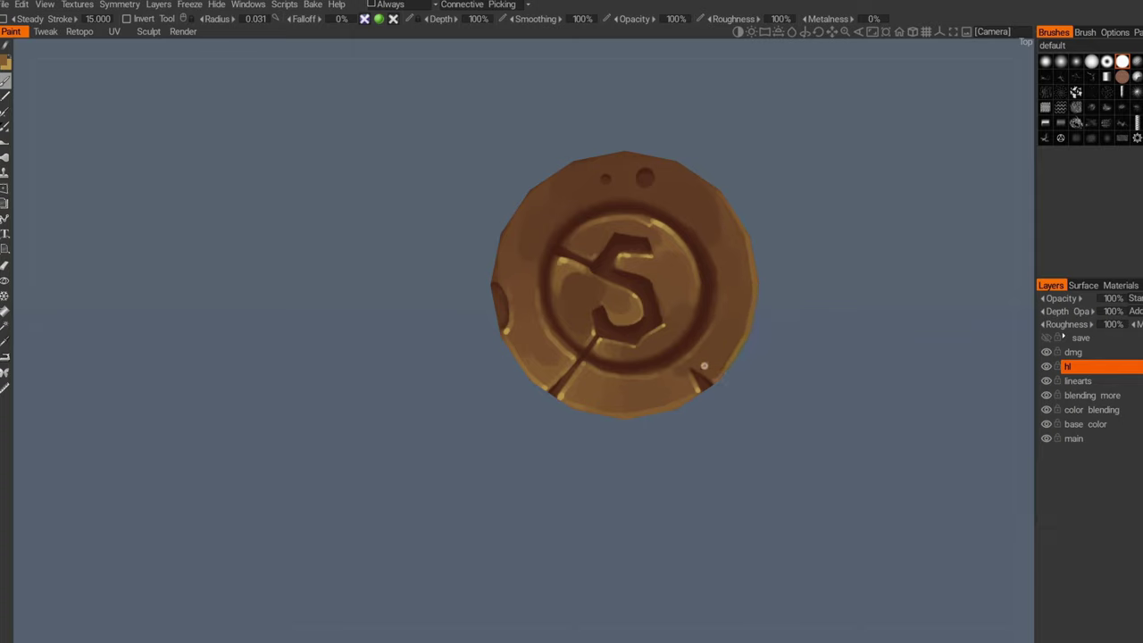
# Step: Paint a thin highlight around the upper rim edge from the oval chip past the two round dents at radius 0.027
pyautogui.moveTo(704, 366); pyautogui.dragTo(697, 369, button='right')
pyautogui.moveTo(704, 181); pyautogui.dragTo(686, 169, button='right')
pyautogui.moveTo(602, 185); pyautogui.dragTo(601, 183, button='right')
pyautogui.moveTo(504, 274); pyautogui.dragTo(496, 272, button='right')
pyautogui.hotkey('ctrl', 'z')
pyautogui.moveTo(529, 200)
pyautogui.mouseDown()
pyautogui.moveTo(588, 159)
pyautogui.moveTo(529, 201)
pyautogui.moveTo(498, 251)
pyautogui.mouseUp()
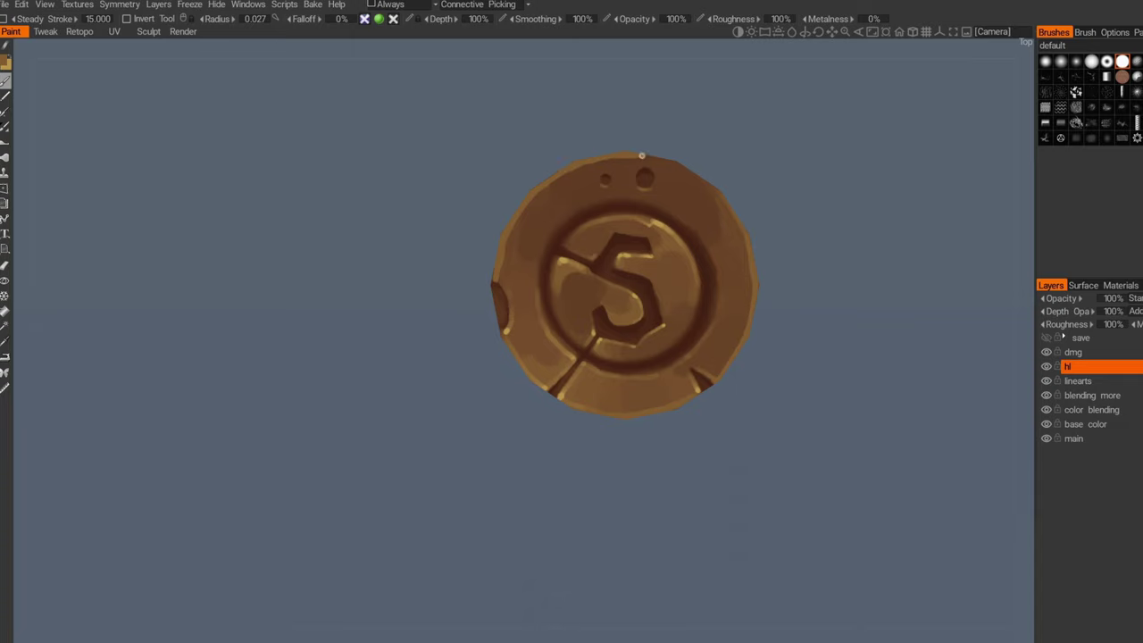
pyautogui.moveTo(642, 156); pyautogui.dragTo(690, 171)
# Step: Soften the highlight along the upper rim with a soft eraser of radius 0.130
pyautogui.press('r')
pyautogui.press('e')
pyautogui.press('e')
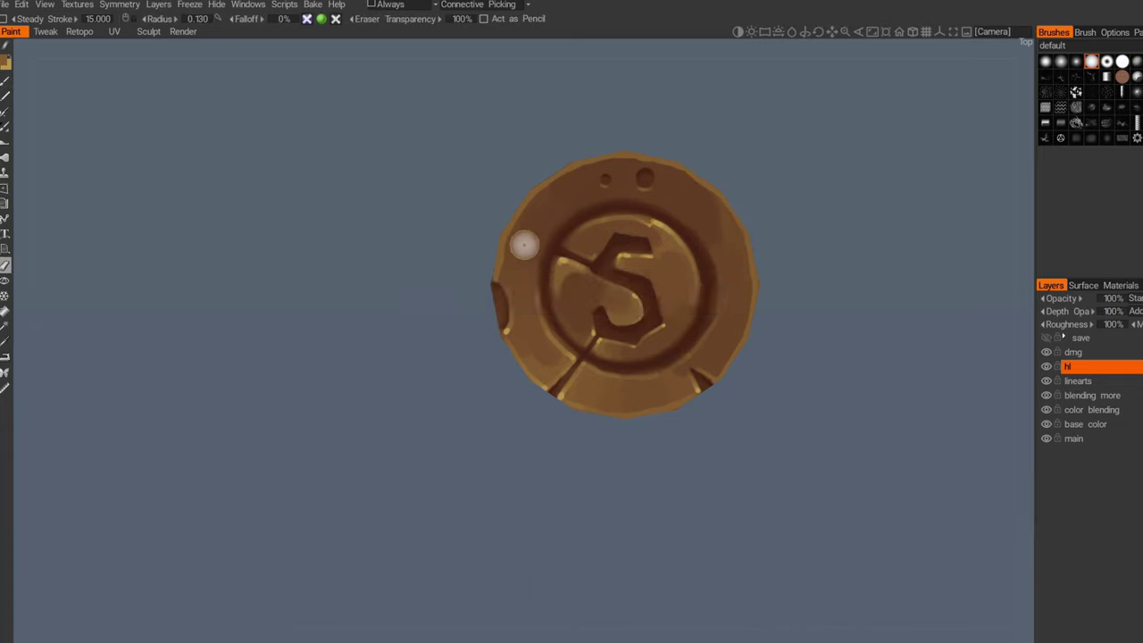
pyautogui.moveTo(540, 186)
pyautogui.mouseDown()
pyautogui.moveTo(665, 165)
pyautogui.moveTo(745, 234)
pyautogui.mouseUp()
pyautogui.keyDown('alt'); pyautogui.moveTo(650, 276); pyautogui.dragTo(576, 219, button='right'); pyautogui.keyUp('alt')
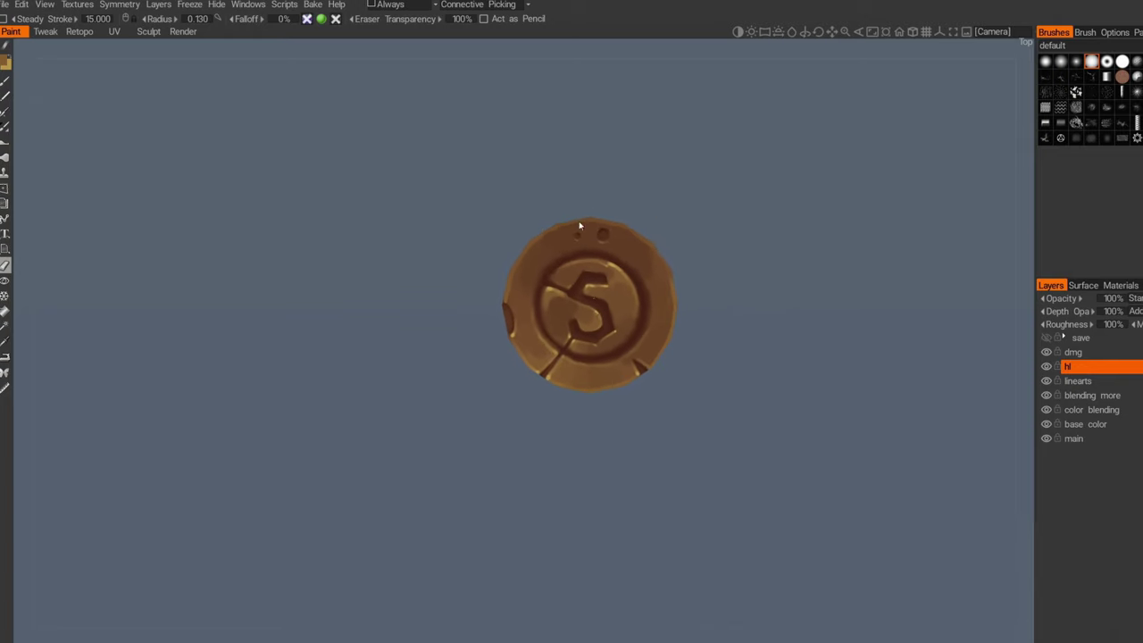
pyautogui.scroll(2, 601, 222)
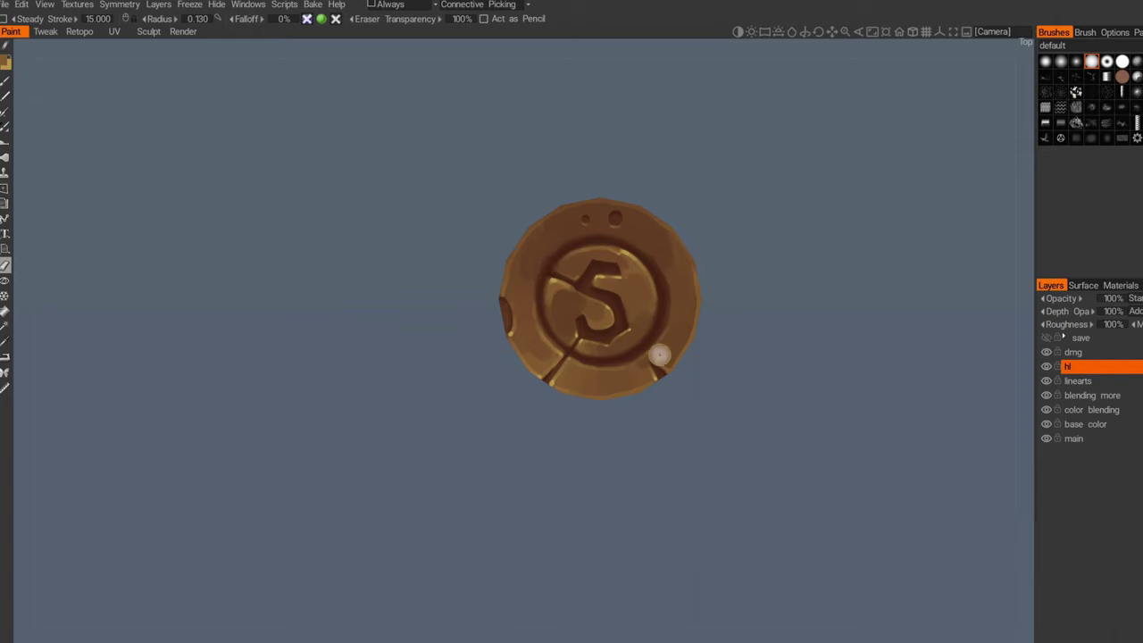
# Step: Paint fine highlights along the hand outline on the bottom face at radius 0.018
pyautogui.scroll(2, 536, 321)
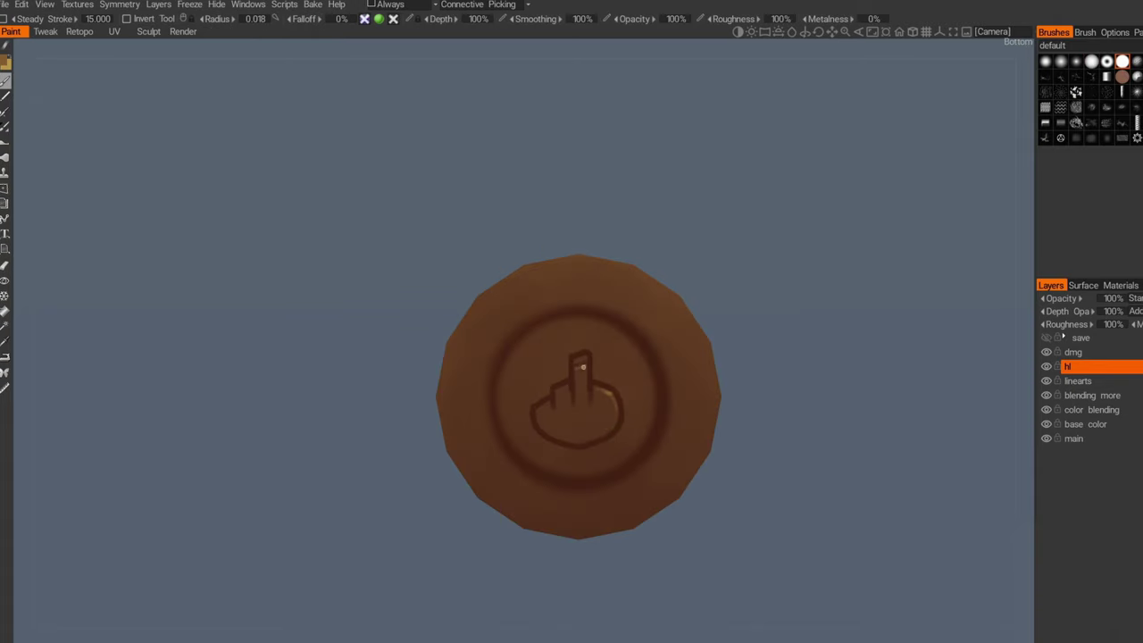
pyautogui.moveTo(584, 367); pyautogui.dragTo(586, 382)
pyautogui.moveTo(584, 452); pyautogui.dragTo(615, 438)
pyautogui.hotkey('ctrl', 'z')
# Step: Paint a highlight along the upper inner edge of the bottom face's ring at radius 0.026
pyautogui.press(']')
pyautogui.press(']')
pyautogui.moveTo(542, 326); pyautogui.dragTo(559, 320)
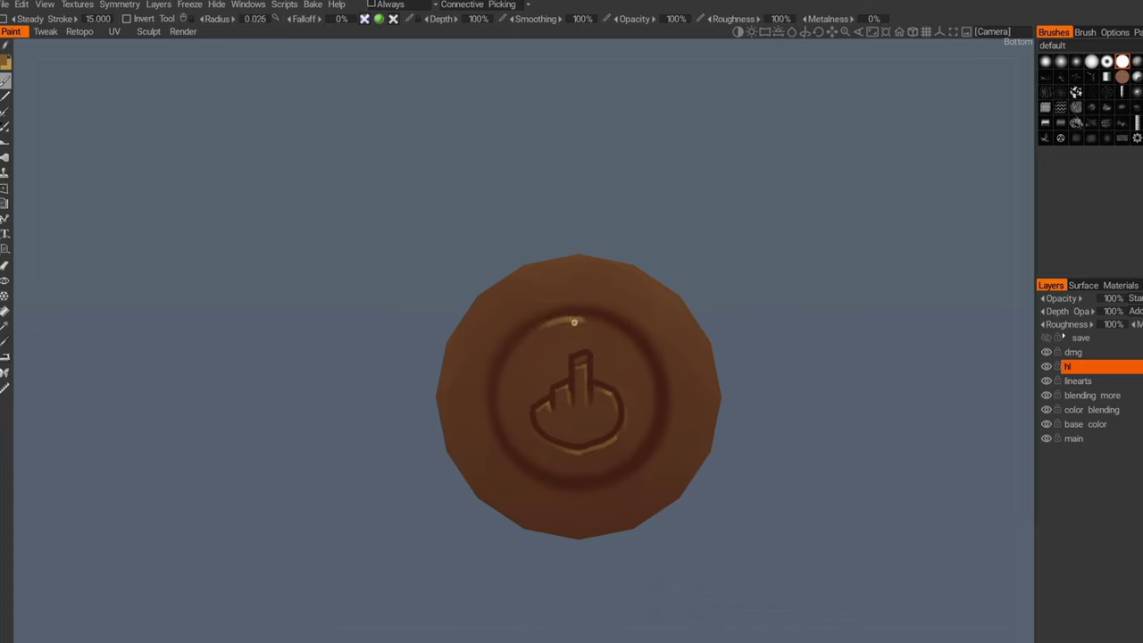
pyautogui.moveTo(572, 322)
pyautogui.mouseDown()
pyautogui.moveTo(617, 335)
pyautogui.moveTo(643, 362)
pyautogui.mouseUp()
pyautogui.scroll(-1, 527, 437)
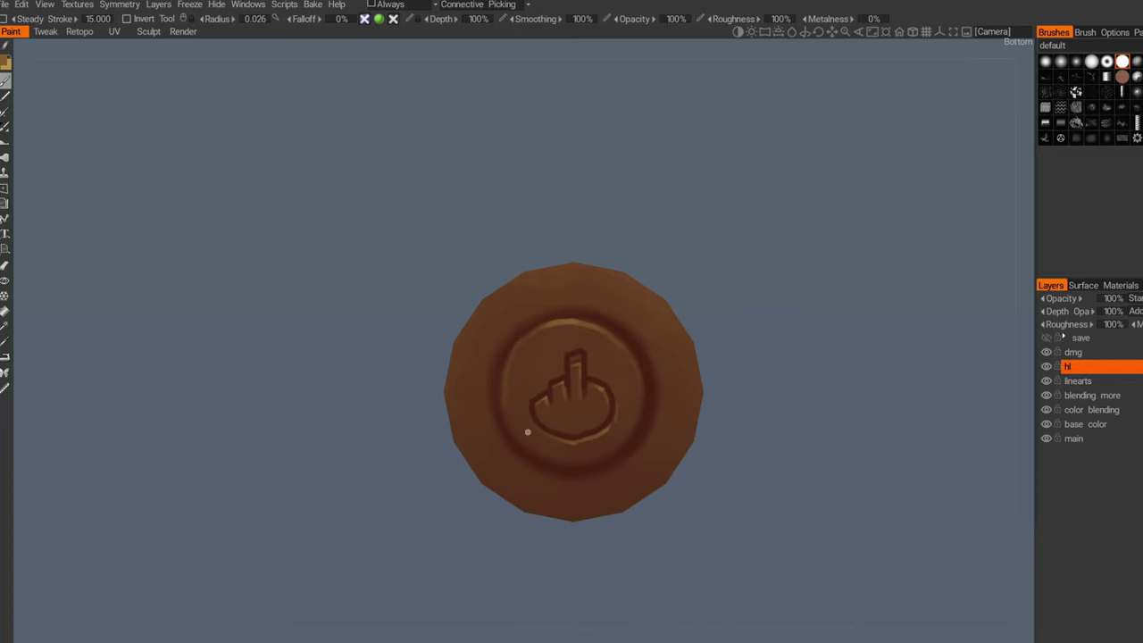
# Step: Paint a highlight along the lower edge of the bottom face's ring with a brush radius of 0.026
pyautogui.moveTo(503, 438)
pyautogui.mouseDown()
pyautogui.moveTo(547, 475)
pyautogui.moveTo(588, 479)
pyautogui.moveTo(650, 442)
pyautogui.mouseUp()
pyautogui.hotkey('ctrl', 'z')
pyautogui.moveTo(602, 475); pyautogui.dragTo(650, 443)
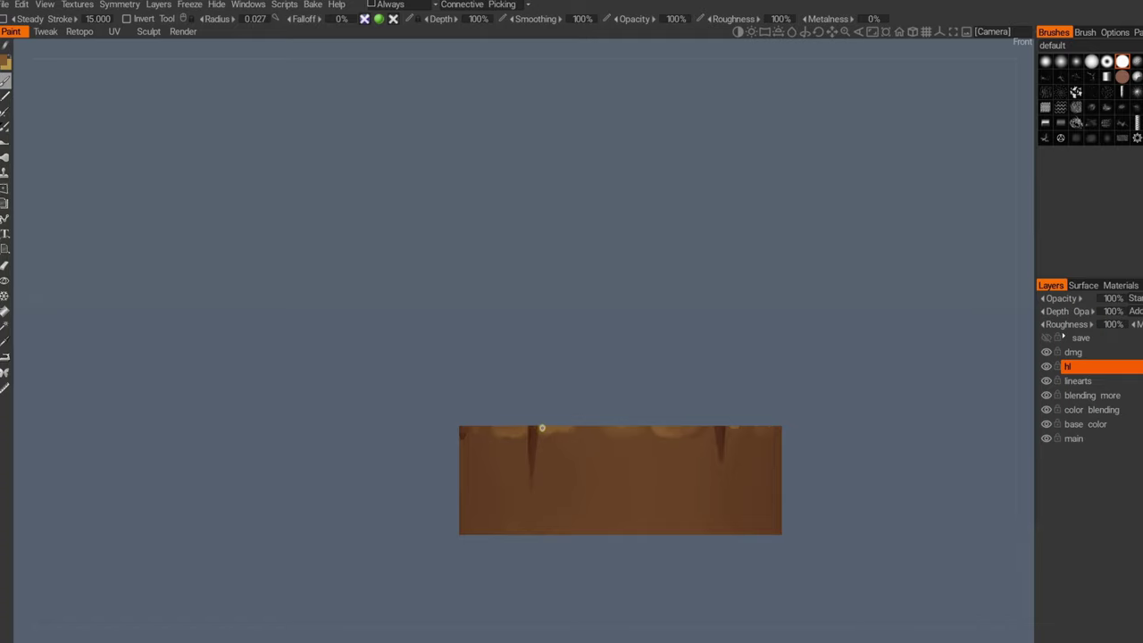
# Step: Paint highlights along the side wall's upper edge and beside the cracks on the front and right sides
pyautogui.moveTo(542, 428)
pyautogui.mouseDown(button='right')
pyautogui.moveTo(551, 462)
pyautogui.moveTo(545, 428)
pyautogui.mouseUp(button='right')
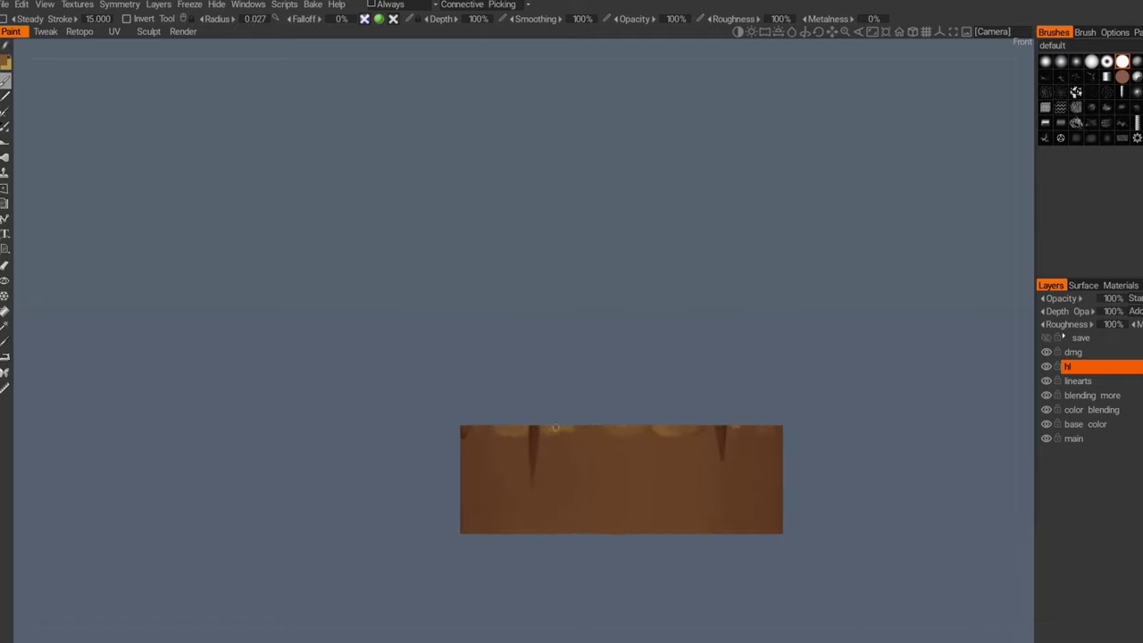
pyautogui.moveTo(560, 428)
pyautogui.mouseDown()
pyautogui.moveTo(645, 428)
pyautogui.moveTo(551, 427)
pyautogui.moveTo(535, 471)
pyautogui.mouseUp()
pyautogui.keyDown('alt'); pyautogui.moveTo(714, 432); pyautogui.dragTo(649, 399); pyautogui.keyUp('alt')
pyautogui.press('v')
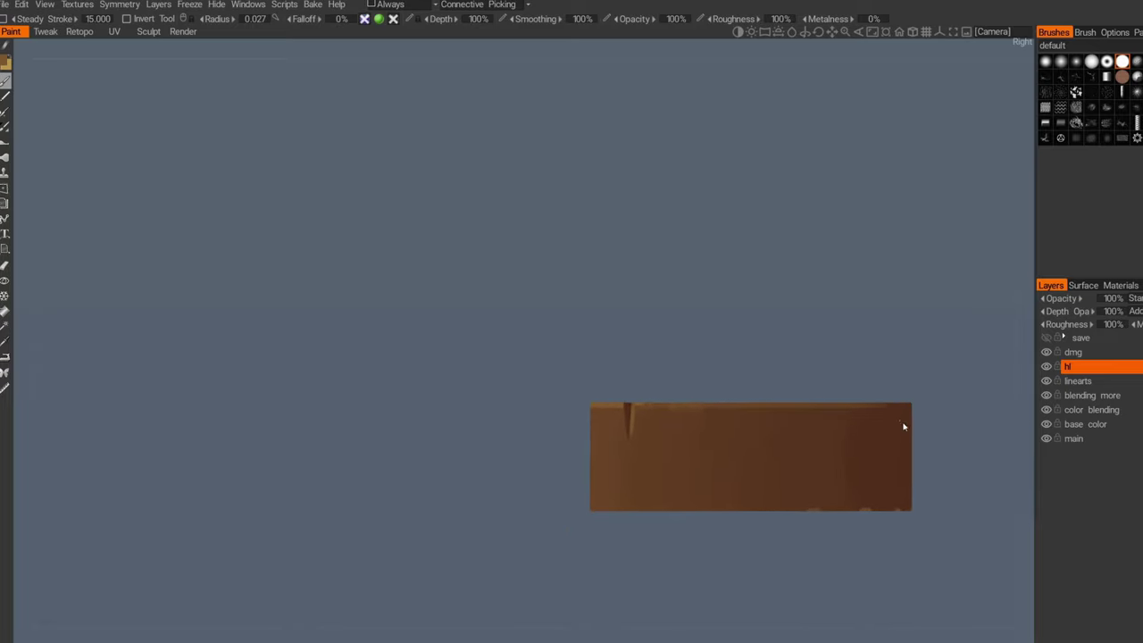
pyautogui.moveTo(896, 426); pyautogui.dragTo(628, 378, button='middle')
pyautogui.scroll(3, 613, 393)
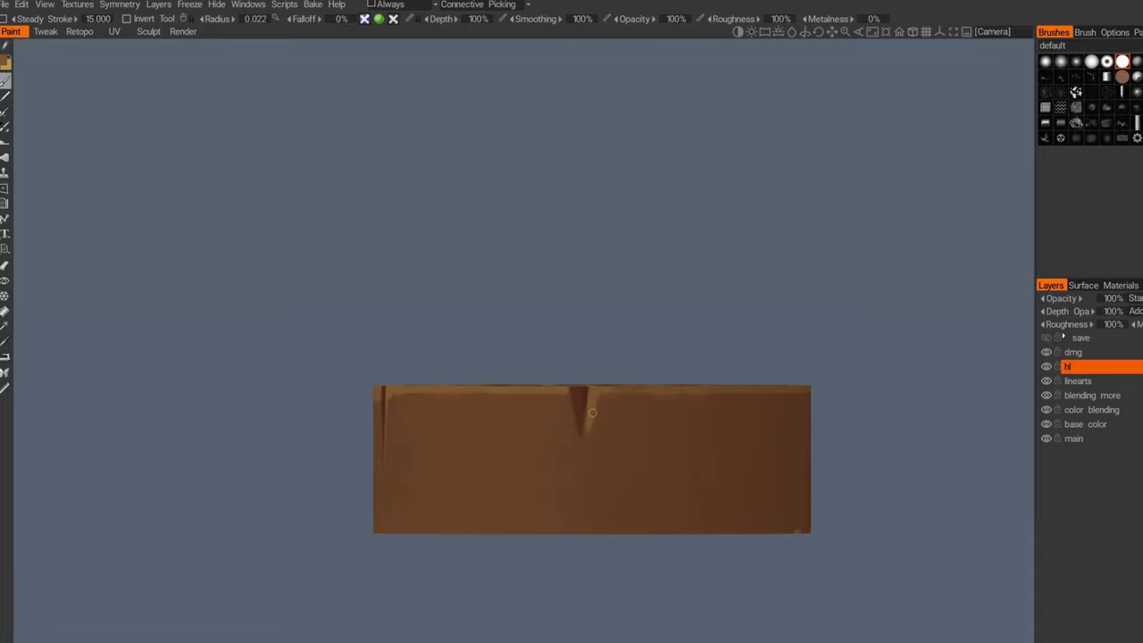
pyautogui.moveTo(592, 438); pyautogui.dragTo(564, 407, button='middle')
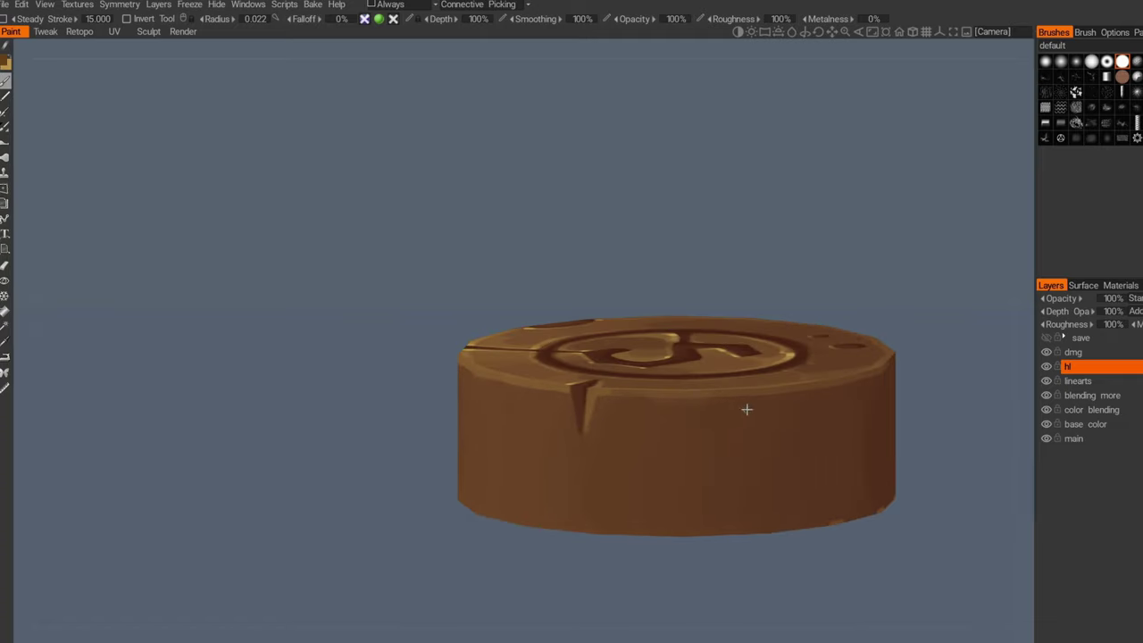
# Step: Paint a highlight along the upper edge of the left side, from the oval chip to the back, at radius 0.028
pyautogui.keyDown('alt'); pyautogui.moveTo(749, 412); pyautogui.dragTo(702, 402); pyautogui.keyUp('alt')
pyautogui.scroll(-3, 827, 393)
pyautogui.keyDown('alt'); pyautogui.moveTo(827, 393); pyautogui.dragTo(662, 380); pyautogui.keyUp('alt')
pyautogui.moveTo(666, 390)
pyautogui.mouseDown(button='middle')
pyautogui.moveTo(666, 358)
pyautogui.moveTo(544, 380)
pyautogui.mouseUp(button='middle')
pyautogui.keyDown('alt'); pyautogui.moveTo(875, 379); pyautogui.dragTo(748, 378); pyautogui.keyUp('alt')
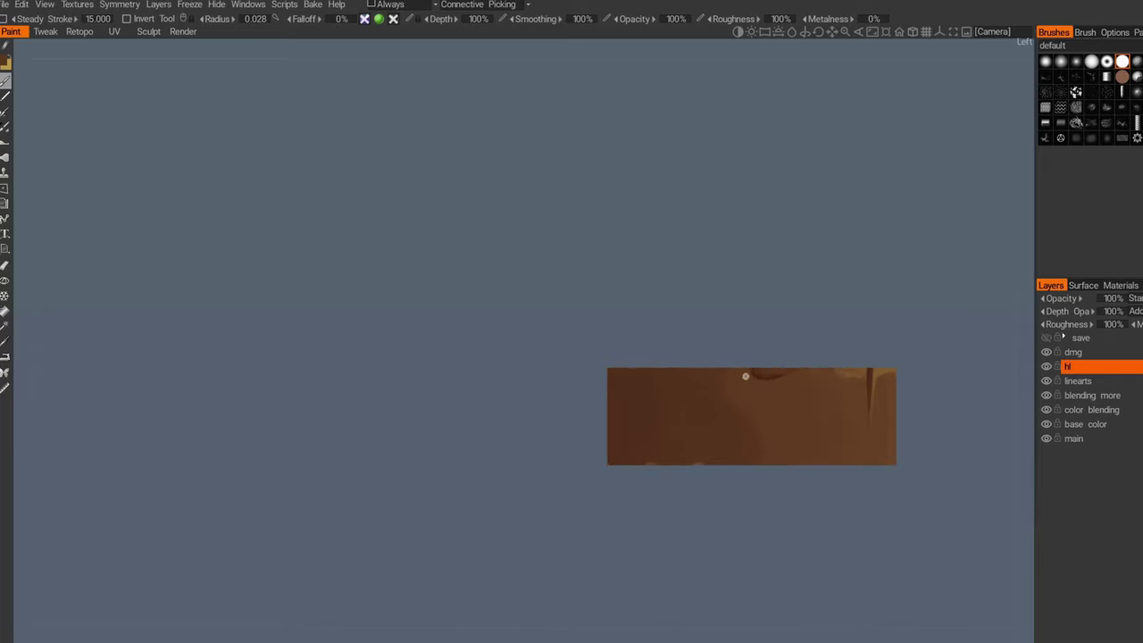
pyautogui.press('v')
pyautogui.moveTo(748, 372); pyautogui.dragTo(608, 370)
# Step: Paint a fine highlight around the oval chip and along the adjoining upper edge at radius 0.018
pyautogui.moveTo(779, 365)
pyautogui.keyDown('alt'); pyautogui.mouseDown()
pyautogui.moveTo(723, 385)
pyautogui.moveTo(677, 369)
pyautogui.moveTo(857, 390)
pyautogui.moveTo(808, 398)
pyautogui.mouseUp(); pyautogui.keyUp('alt')
pyautogui.keyDown('alt'); pyautogui.moveTo(809, 398); pyautogui.dragTo(664, 393, button='middle'); pyautogui.keyUp('alt')
pyautogui.keyDown('alt'); pyautogui.moveTo(664, 393); pyautogui.dragTo(627, 443, button='right'); pyautogui.keyUp('alt')
pyautogui.press('[')
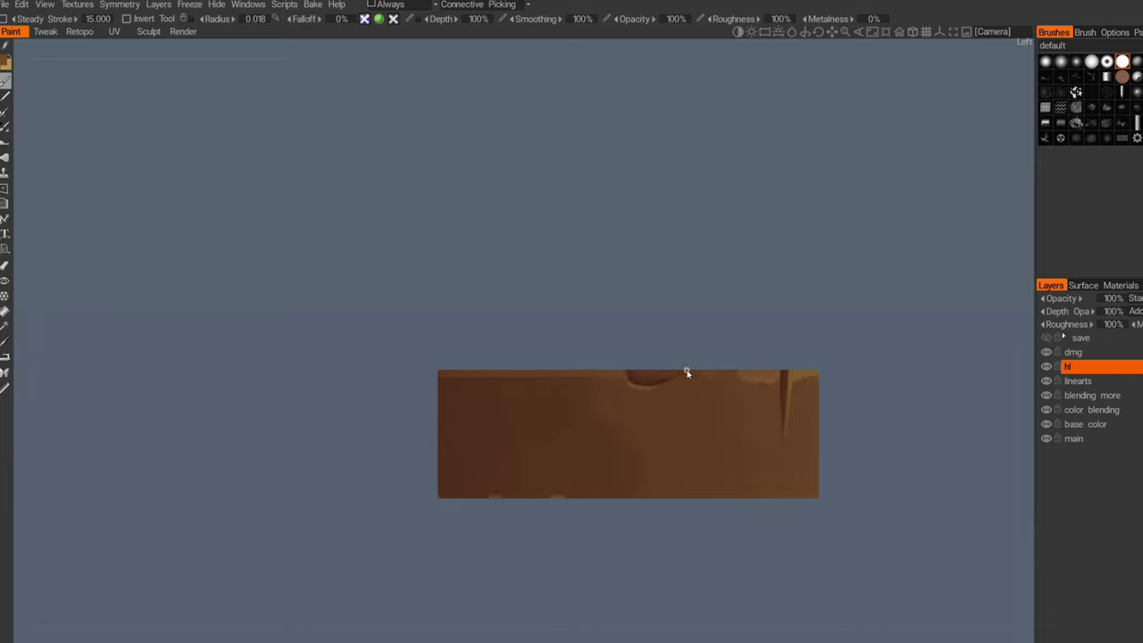
pyautogui.moveTo(692, 371); pyautogui.dragTo(738, 370)
# Step: Paint a highlight along the side wall's lower edge on the front, right, back and left sides at radius 0.037
pyautogui.moveTo(498, 443); pyautogui.dragTo(410, 443)
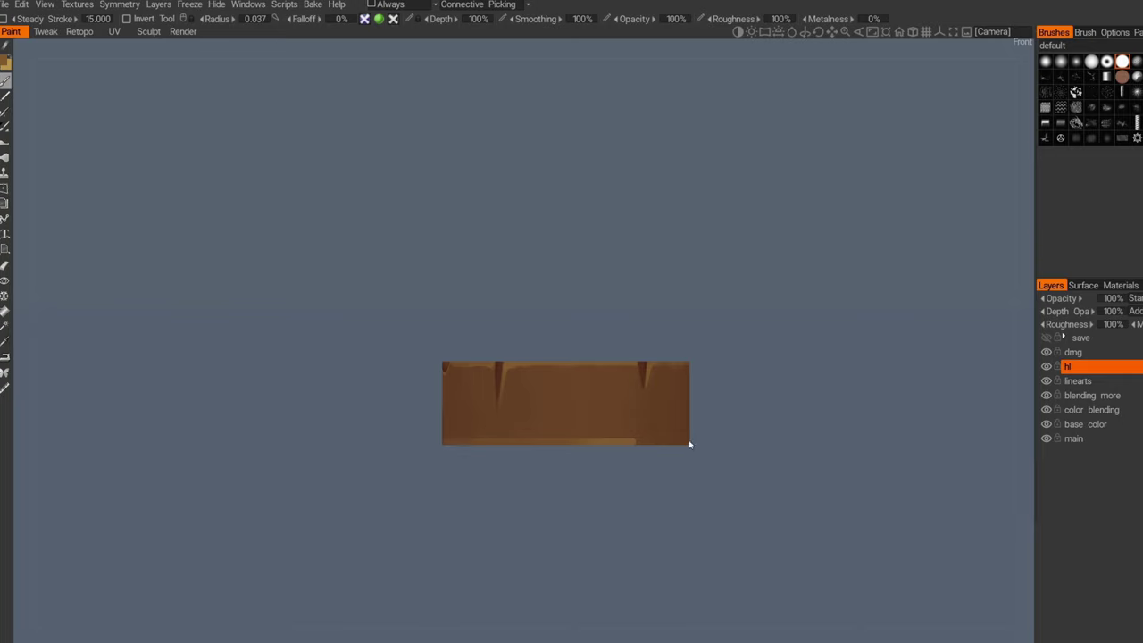
pyautogui.press('KP_3')
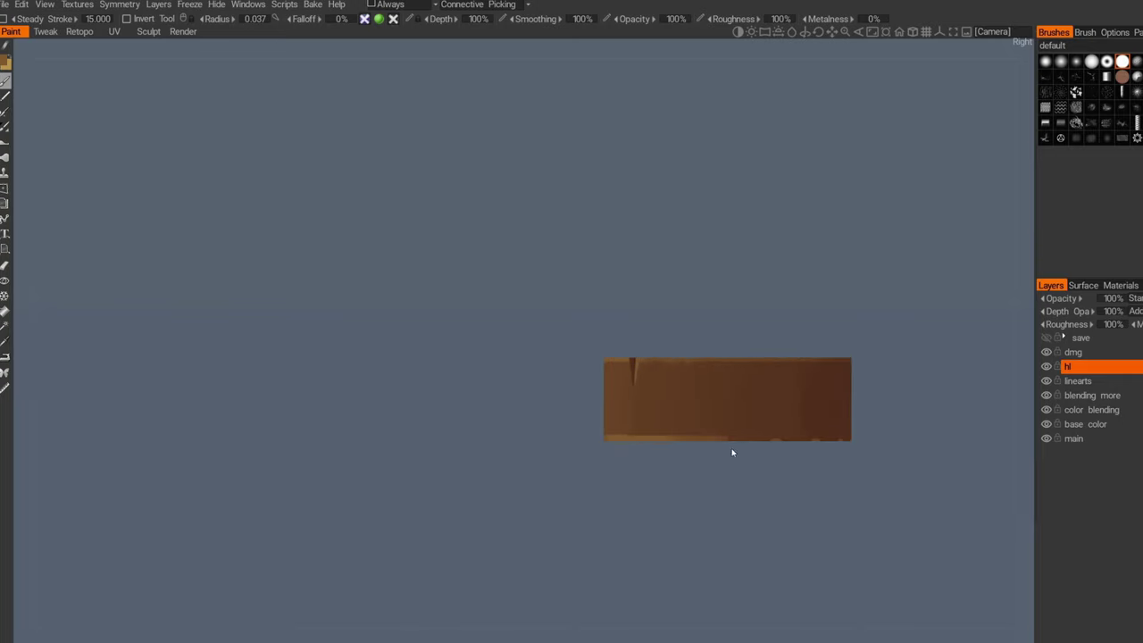
pyautogui.press('ctrl+KP_1')
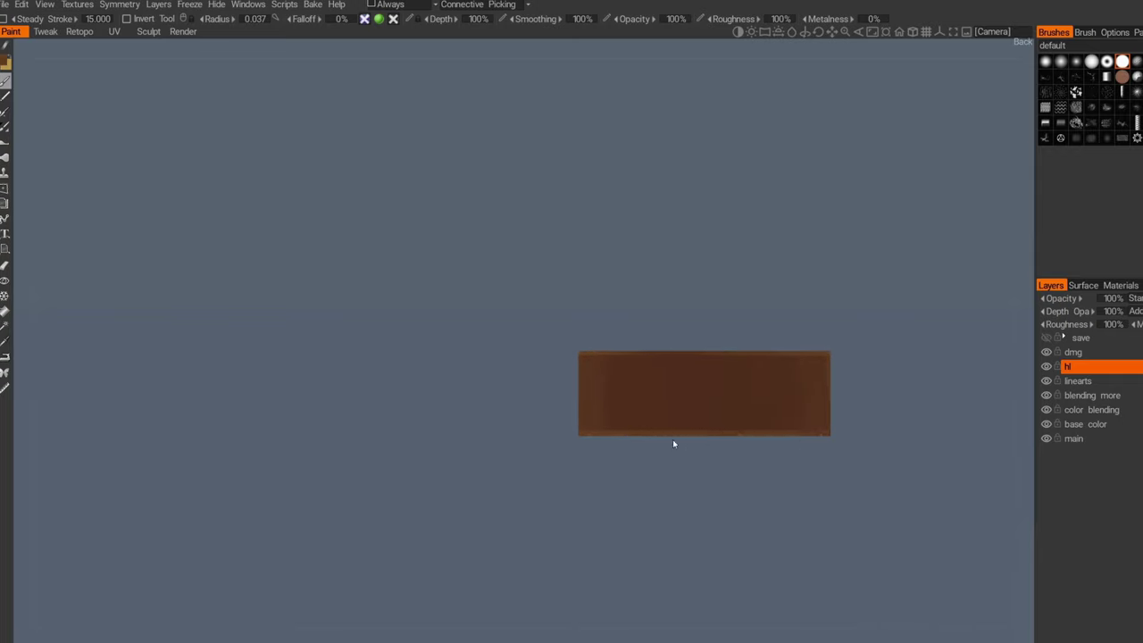
pyautogui.press('ctrl+KP_3')
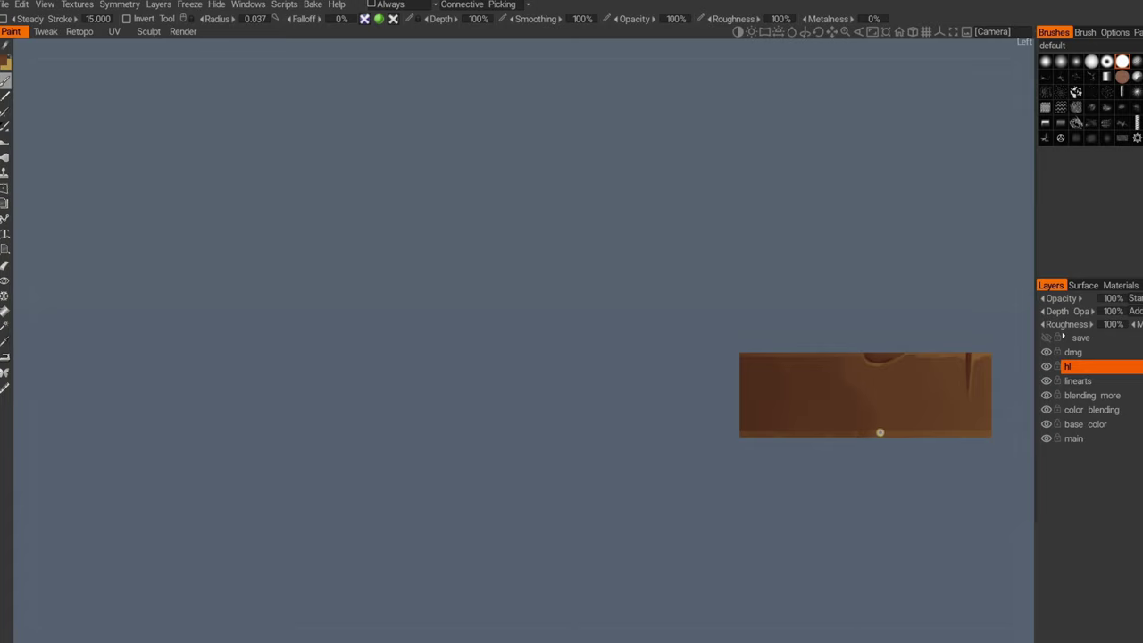
pyautogui.moveTo(872, 434)
pyautogui.mouseDown(button='middle')
pyautogui.moveTo(744, 425)
pyautogui.moveTo(681, 438)
pyautogui.mouseUp(button='middle')
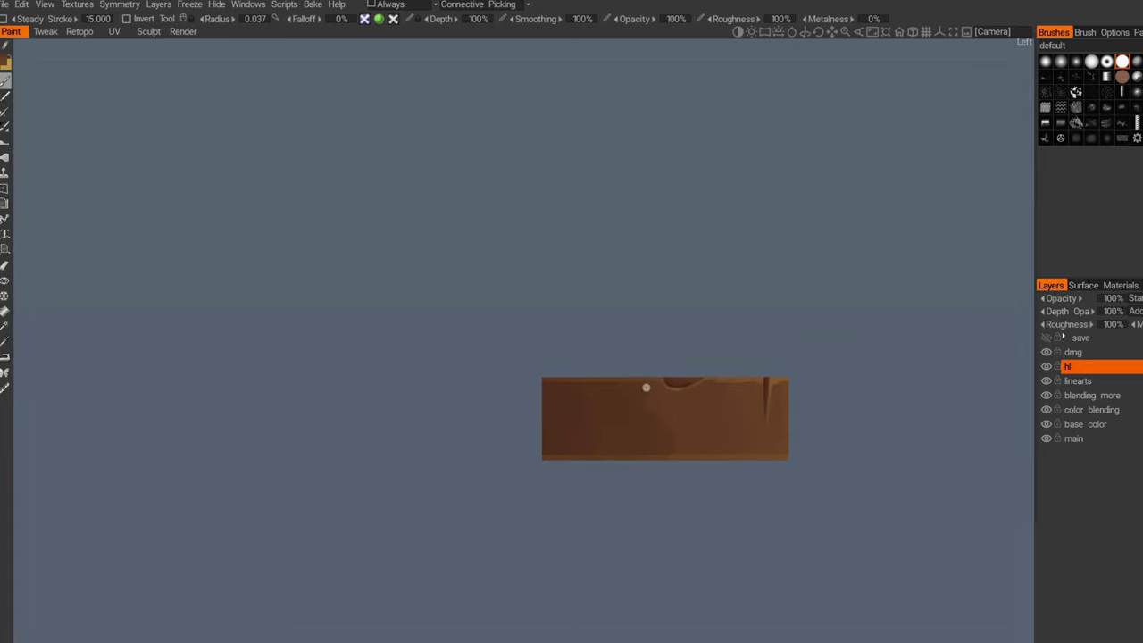
# Step: Touch up the highlight beside the long crack running down the side wall at radius 0.025
pyautogui.press('[')
pyautogui.keyDown('alt'); pyautogui.moveTo(671, 437); pyautogui.dragTo(646, 348, button='right'); pyautogui.keyUp('alt')
pyautogui.keyDown('alt'); pyautogui.moveTo(646, 347); pyautogui.dragTo(580, 416); pyautogui.keyUp('alt')
pyautogui.keyDown('alt'); pyautogui.moveTo(580, 416); pyautogui.dragTo(605, 416, button='right'); pyautogui.keyUp('alt')
pyautogui.keyDown('alt'); pyautogui.moveTo(626, 486); pyautogui.dragTo(582, 419, button='middle'); pyautogui.keyUp('alt')
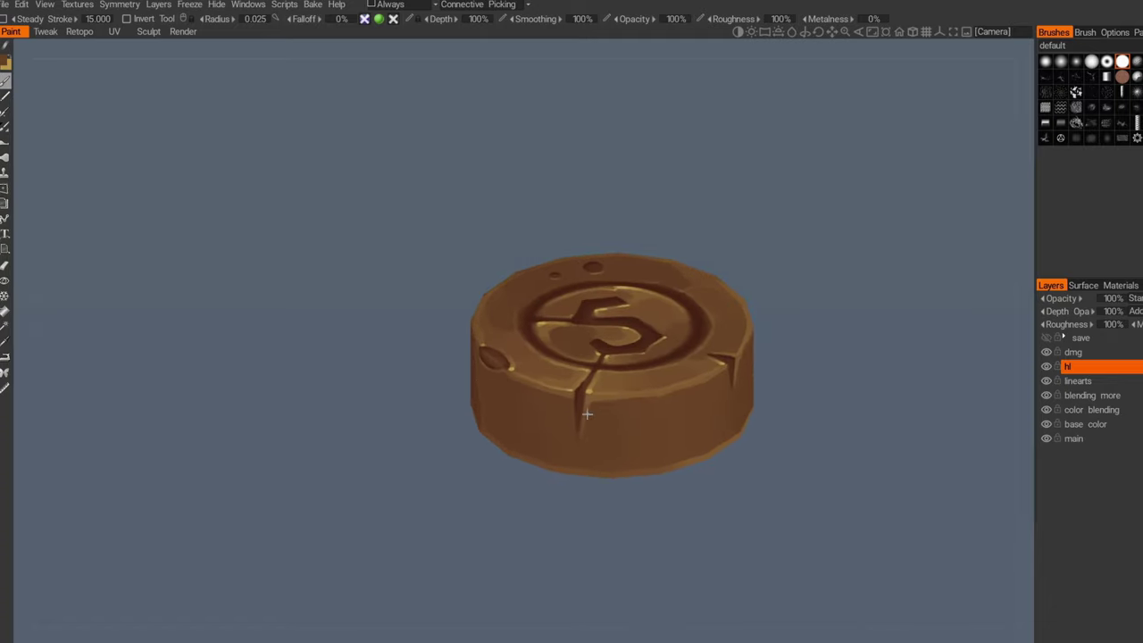
pyautogui.moveTo(582, 418); pyautogui.dragTo(588, 402)
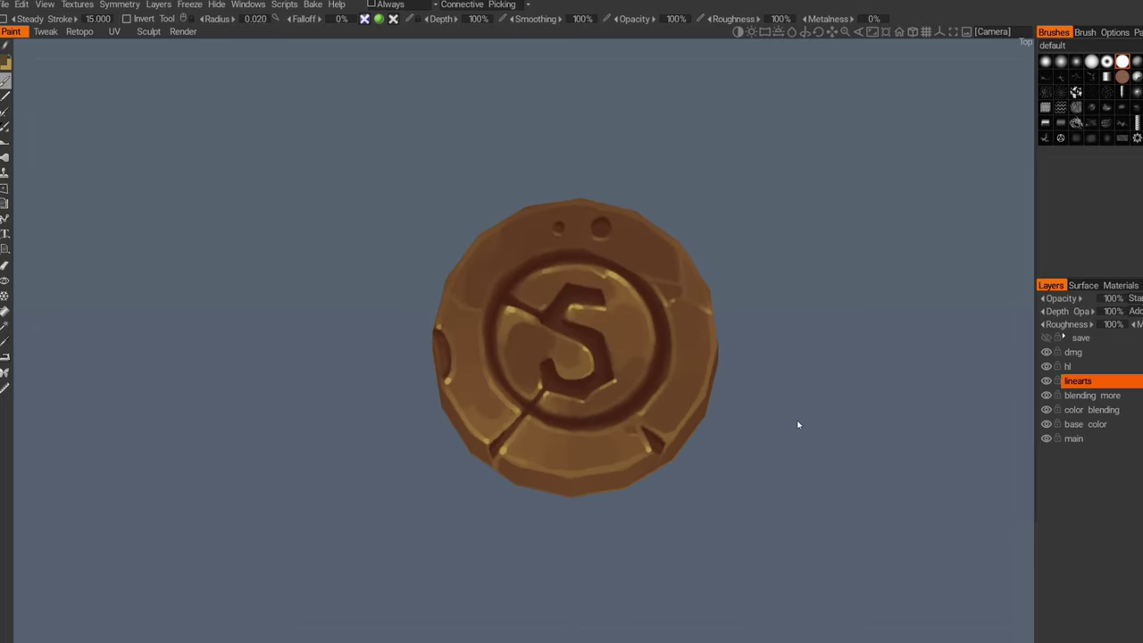
# Step: Add a new layer above linearts and name it "interesting colors"
pyautogui.hotkey('ctrl', 'shift', 'n')
pyautogui.doubleClick(1075, 382)
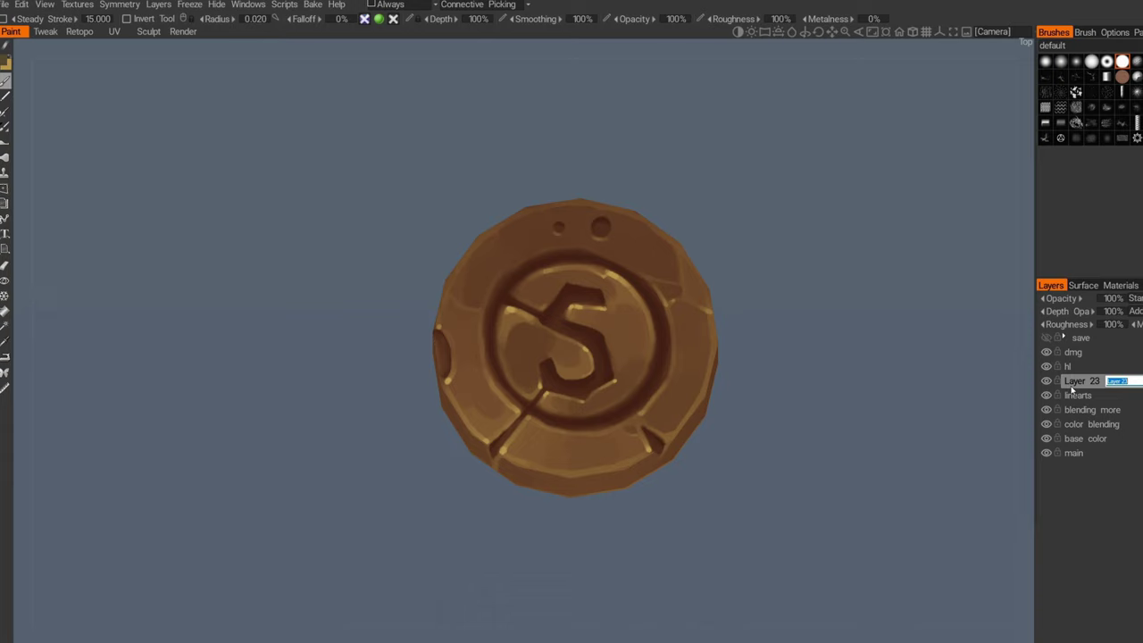
pyautogui.write('re')
pyautogui.write('teresting colors')
pyautogui.press('Return')
# Step: Set the paint color to dark green with hue 147, saturation 43% and lightness 26%
pyautogui.click(6, 63)
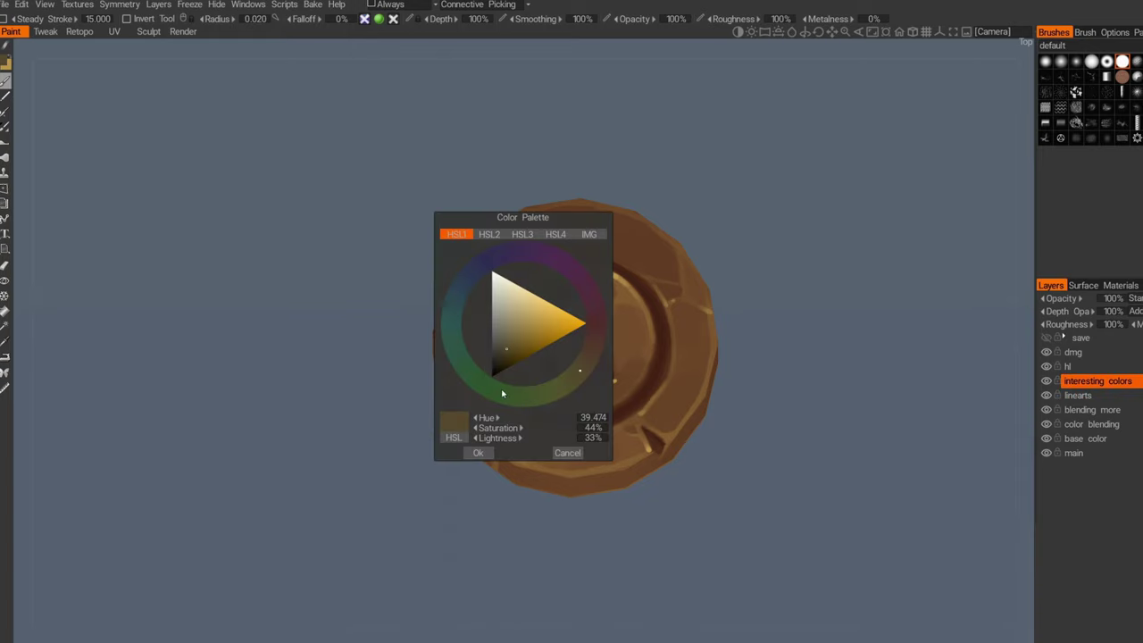
pyautogui.moveTo(502, 393)
pyautogui.mouseDown()
pyautogui.moveTo(473, 382)
pyautogui.moveTo(503, 356)
pyautogui.mouseUp()
pyautogui.click(464, 372)
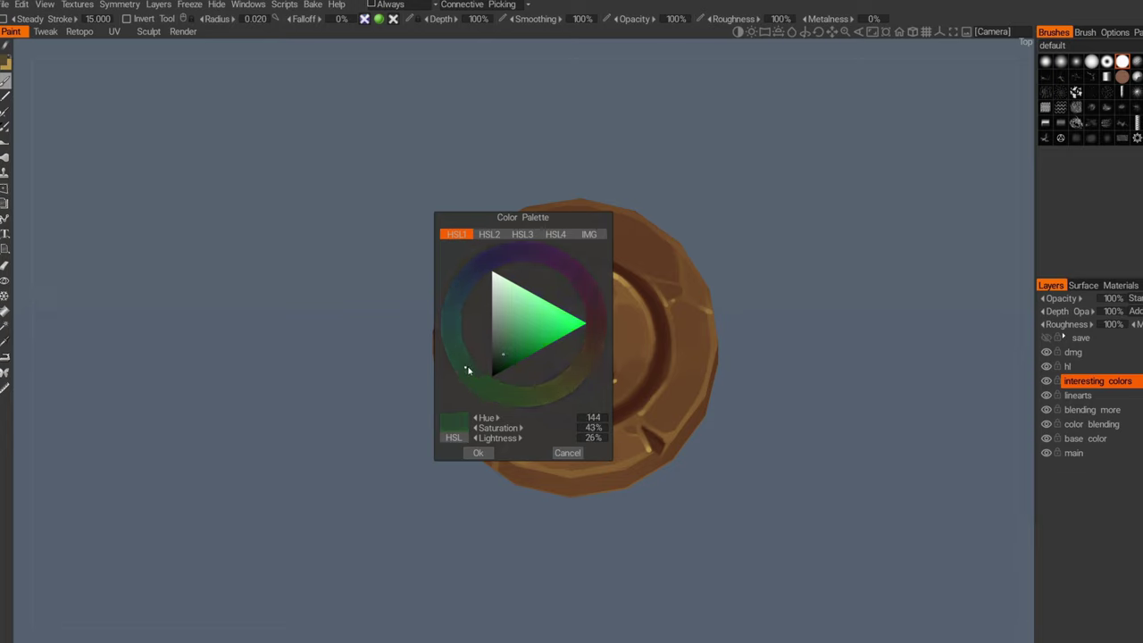
pyautogui.click(478, 453)
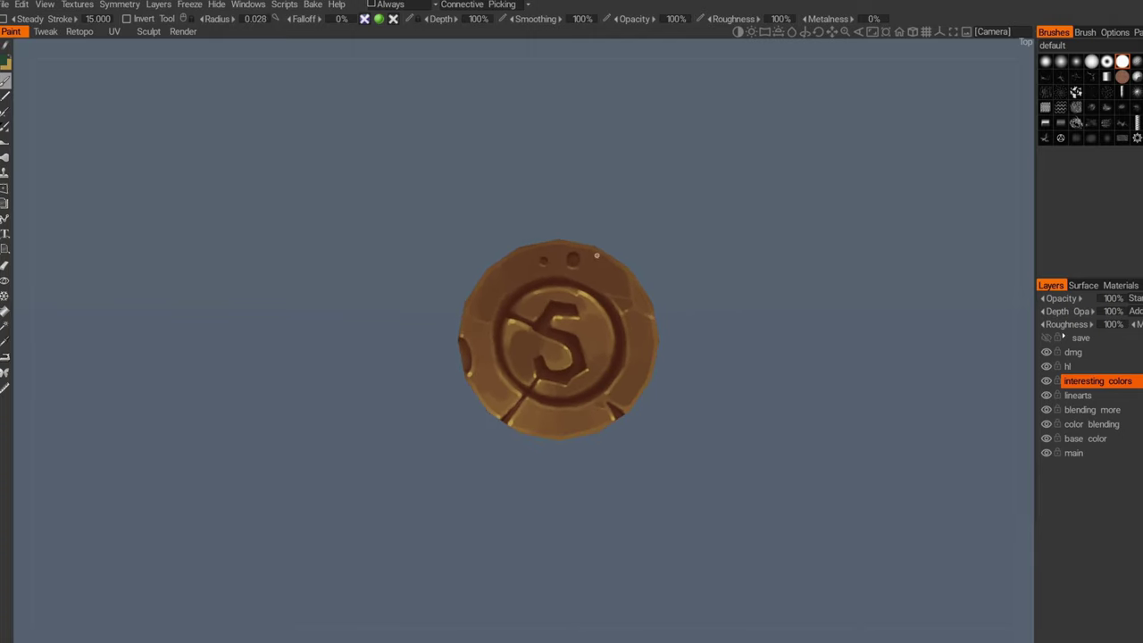
# Step: Move the interesting colors layer above hl and paint green patches on the right half of the top face's outer band
pyautogui.press(']')
pyautogui.press(']')
pyautogui.press(']')
pyautogui.press(']')
pyautogui.press(']')
pyautogui.press(']')
pyautogui.moveTo(621, 273); pyautogui.dragTo(619, 272, button='right')
pyautogui.keyDown('alt'); pyautogui.moveTo(622, 300); pyautogui.dragTo(623, 348, button='right'); pyautogui.keyUp('alt')
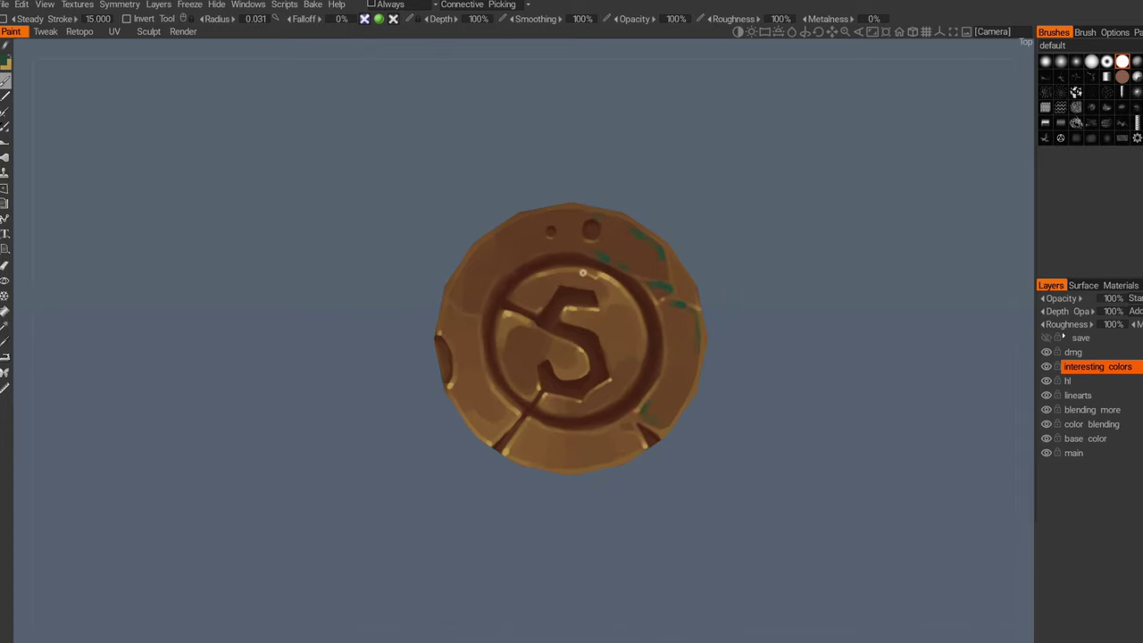
# Step: Paint more green patches inside the top face's ring, around the left and lower outer band, and beside the side crack
pyautogui.moveTo(526, 286)
pyautogui.mouseDown()
pyautogui.moveTo(518, 295)
pyautogui.moveTo(527, 291)
pyautogui.mouseUp()
pyautogui.moveTo(516, 386)
pyautogui.mouseDown()
pyautogui.moveTo(532, 378)
pyautogui.moveTo(540, 337)
pyautogui.moveTo(550, 348)
pyautogui.mouseUp()
pyautogui.keyDown('alt'); pyautogui.moveTo(529, 348); pyautogui.dragTo(527, 319, button='right'); pyautogui.keyUp('alt')
pyautogui.moveTo(500, 248); pyautogui.dragTo(513, 266)
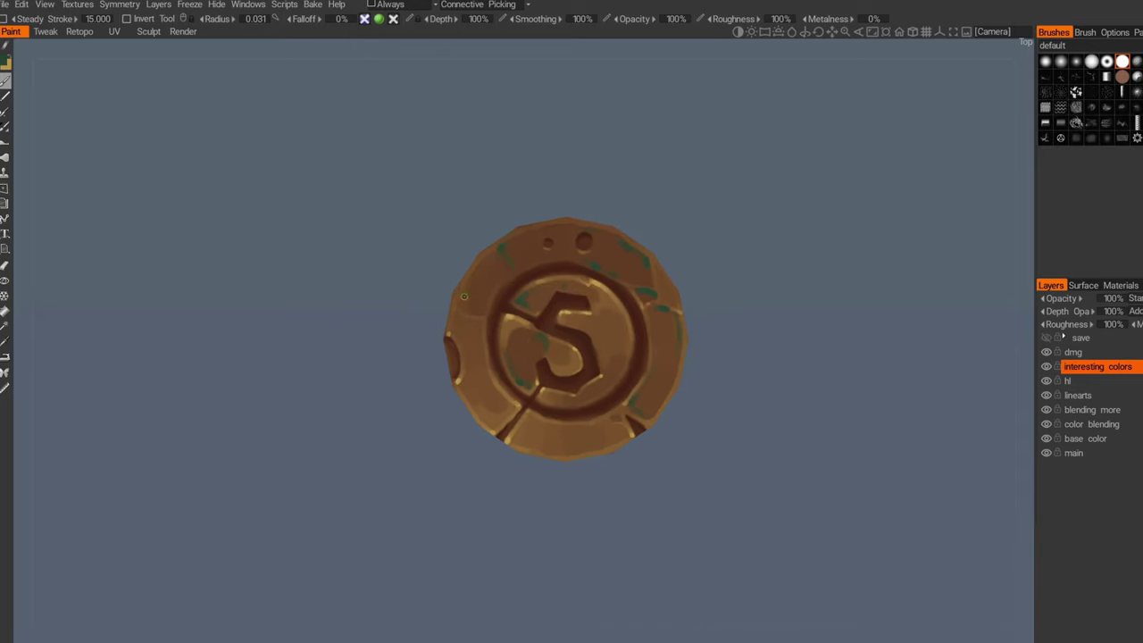
pyautogui.moveTo(476, 334); pyautogui.dragTo(486, 372)
pyautogui.moveTo(568, 430)
pyautogui.mouseDown()
pyautogui.moveTo(582, 430)
pyautogui.moveTo(619, 370)
pyautogui.mouseUp()
pyautogui.press(']')
pyautogui.moveTo(629, 468); pyautogui.dragTo(669, 448, button='right')
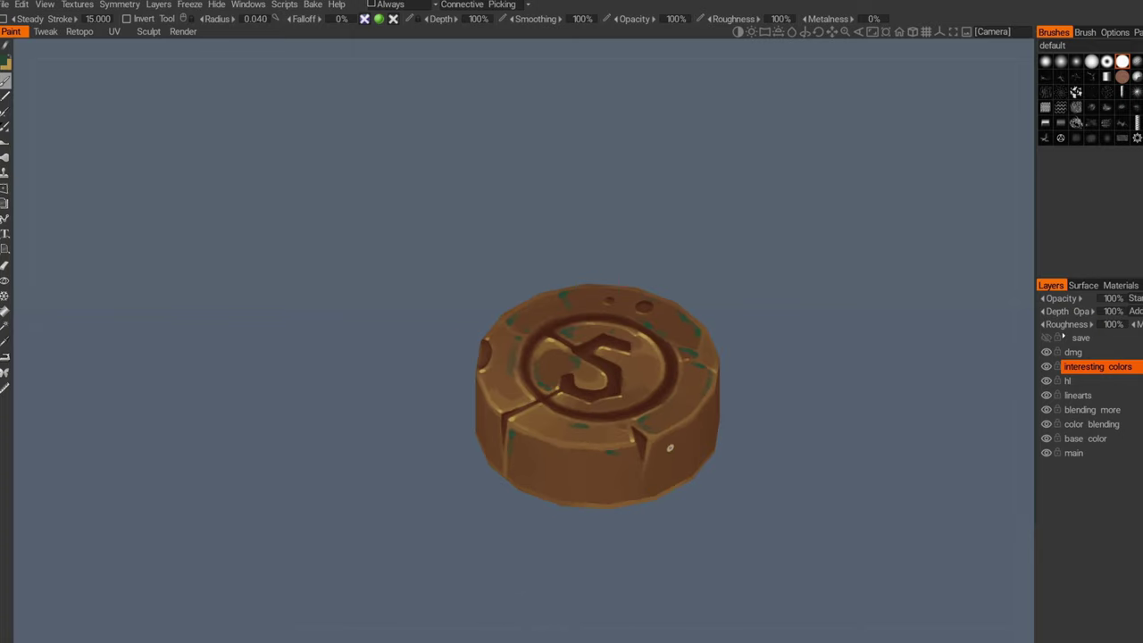
# Step: Set the paint color to orange-brown (hue 20.796, saturation 69%, lightness 61%) and dab reddish patches around the central symbol
pyautogui.keyDown('alt'); pyautogui.moveTo(582, 356); pyautogui.dragTo(577, 427); pyautogui.keyUp('alt')
pyautogui.keyDown('alt'); pyautogui.moveTo(584, 424); pyautogui.dragTo(546, 336, button='right'); pyautogui.keyUp('alt')
pyautogui.keyDown('alt'); pyautogui.moveTo(545, 336); pyautogui.dragTo(548, 383, button='middle'); pyautogui.keyUp('alt')
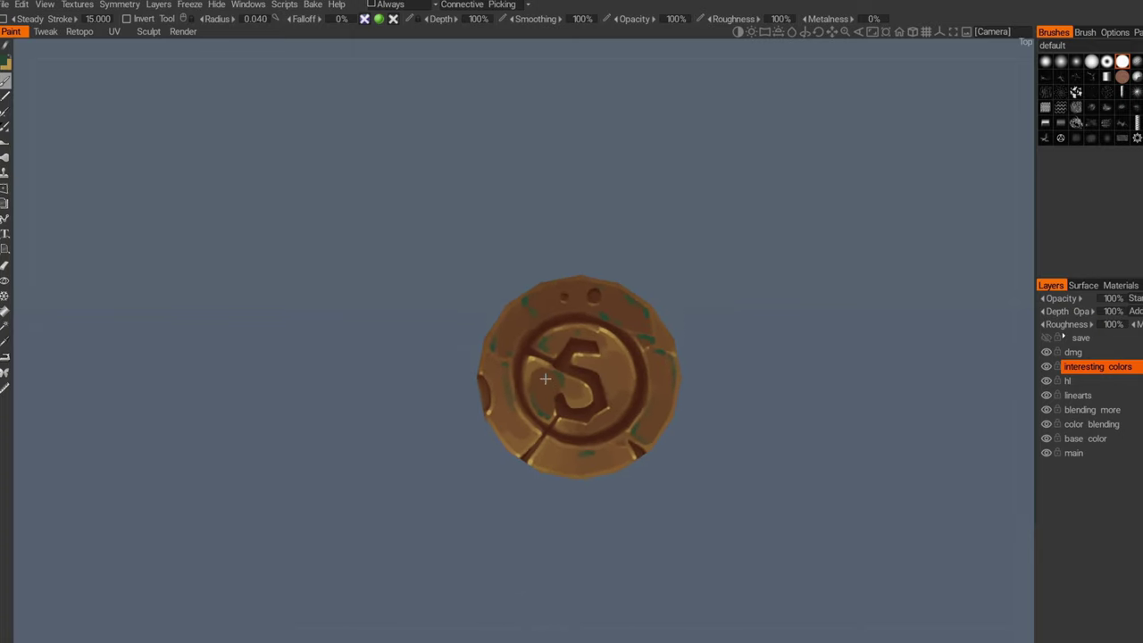
pyautogui.keyDown('alt'); pyautogui.moveTo(548, 384); pyautogui.dragTo(548, 406, button='right'); pyautogui.keyUp('alt')
pyautogui.click(7, 63)
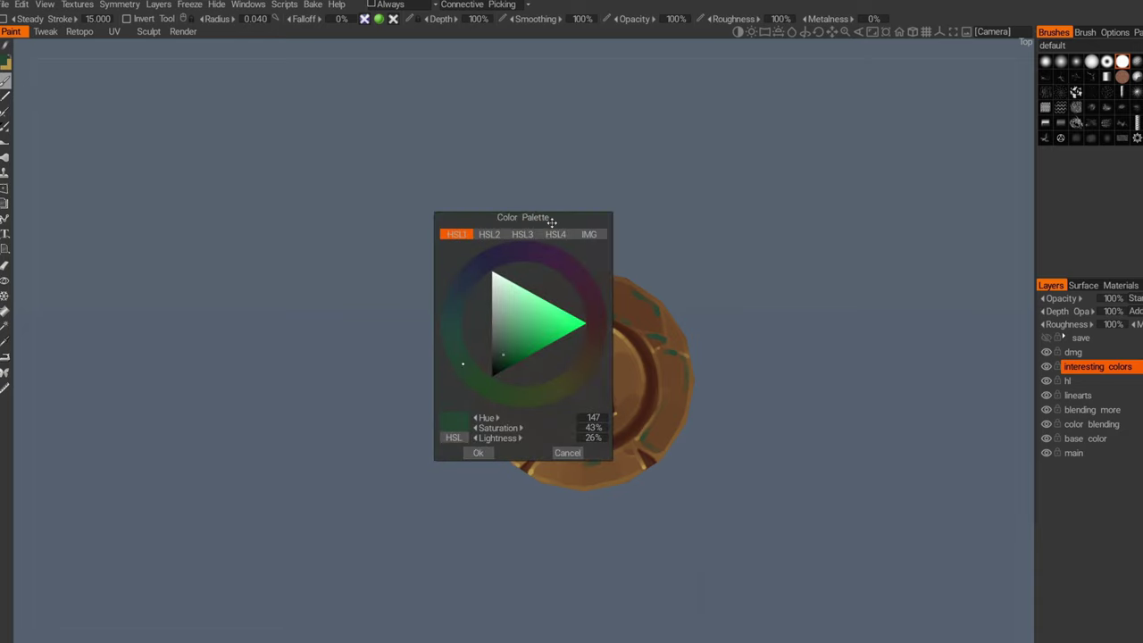
pyautogui.moveTo(551, 221); pyautogui.dragTo(474, 251)
pyautogui.click(517, 384)
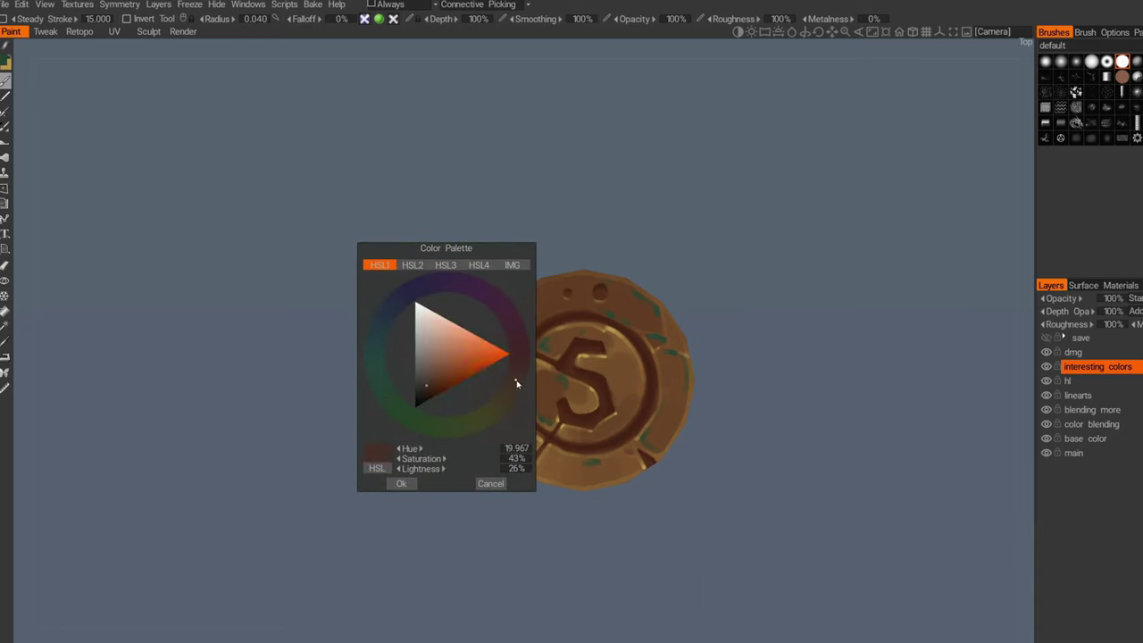
pyautogui.moveTo(450, 369); pyautogui.dragTo(456, 368)
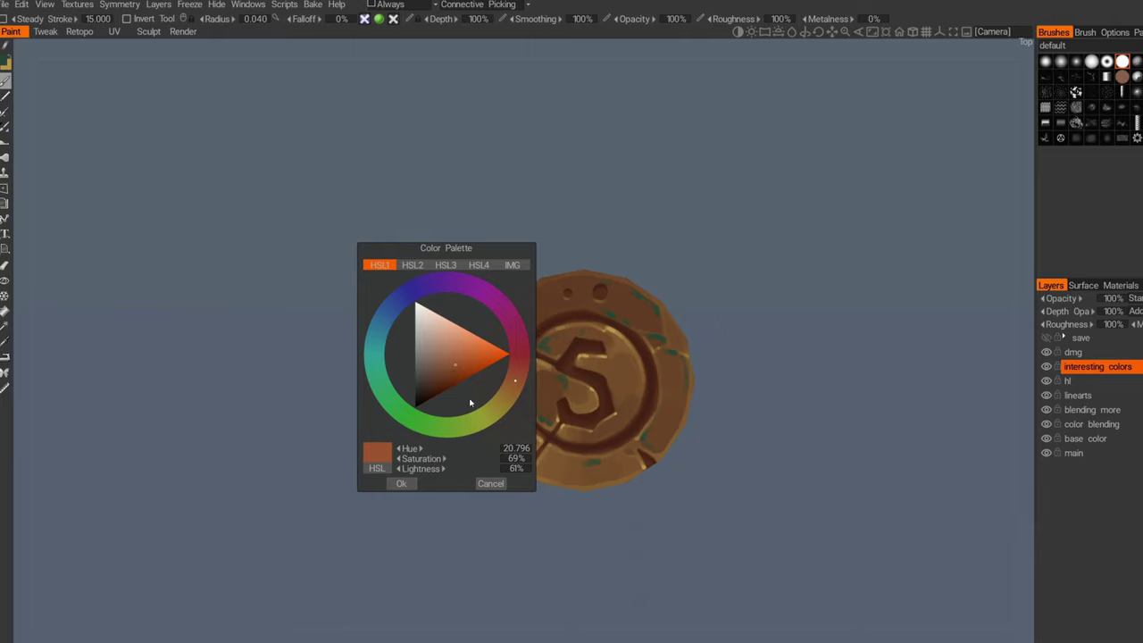
pyautogui.click(402, 483)
pyautogui.scroll(-1, 547, 390)
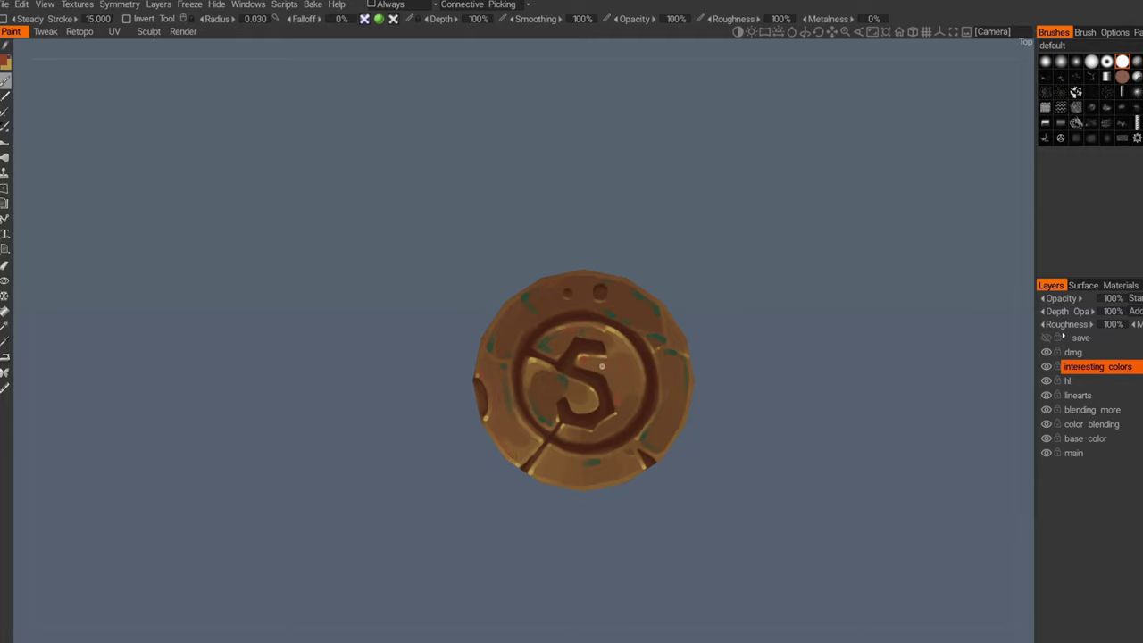
# Step: Fade the green and reddish patches across the coin with an enlarged soft eraser
pyautogui.press('e')
pyautogui.press('e')
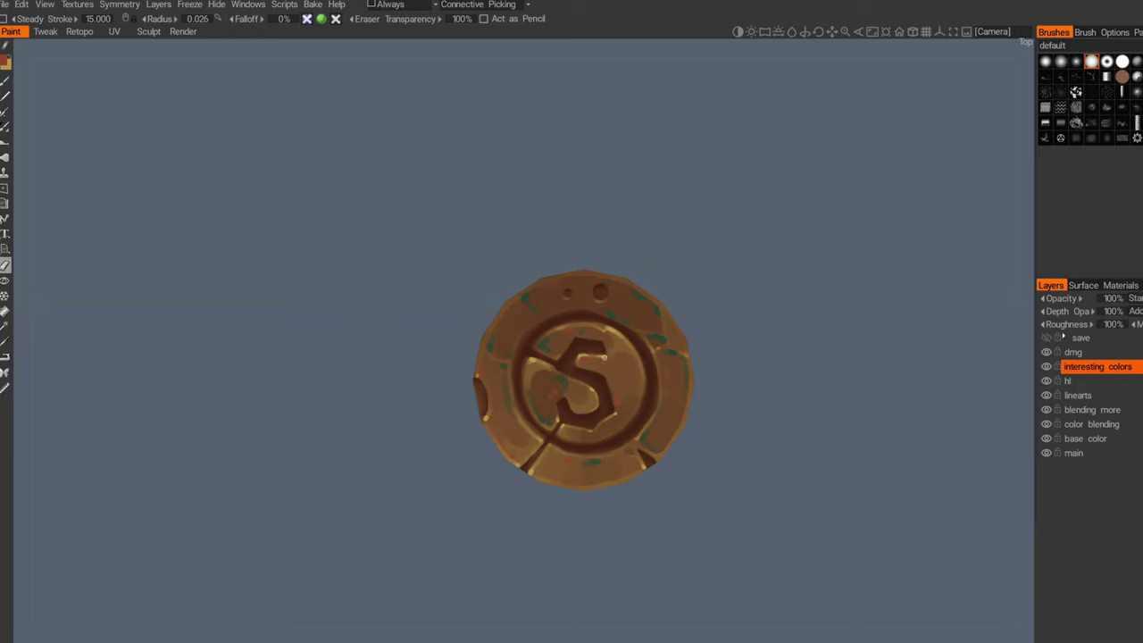
pyautogui.press(']')
pyautogui.press(']')
pyautogui.press(']')
pyautogui.press(']')
pyautogui.press(']')
pyautogui.press(']')
pyautogui.press(']')
pyautogui.press(']')
pyautogui.press(']')
pyautogui.press(']')
pyautogui.press(']')
pyautogui.press(']')
pyautogui.press(']')
pyautogui.press(']')
pyautogui.moveTo(541, 414); pyautogui.dragTo(548, 419)
pyautogui.moveTo(602, 457); pyautogui.dragTo(606, 459)
pyautogui.moveTo(662, 514); pyautogui.dragTo(672, 452)
pyautogui.moveTo(615, 522)
pyautogui.keyDown('alt'); pyautogui.mouseDown()
pyautogui.moveTo(602, 518)
pyautogui.moveTo(659, 477)
pyautogui.moveTo(626, 503)
pyautogui.moveTo(657, 466)
pyautogui.mouseUp(); pyautogui.keyUp('alt')
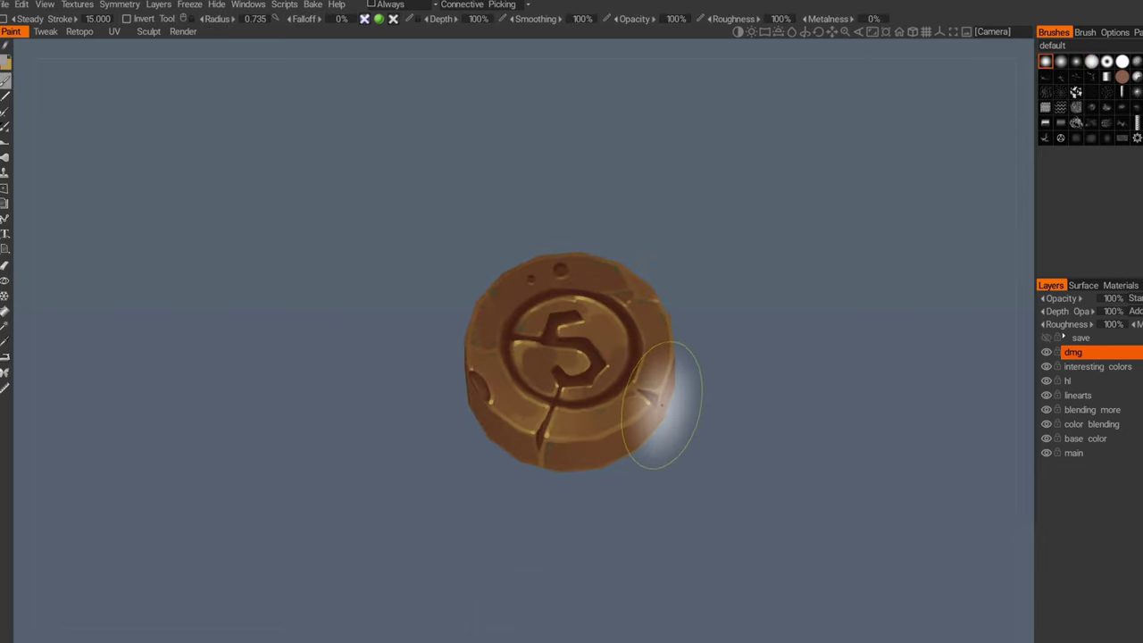
# Step: Add a new layer above dmg, name it "overlay" and set its blending mode to Overlay
pyautogui.hotkey('ctrl', 'shift', 'n')
pyautogui.doubleClick(1079, 355)
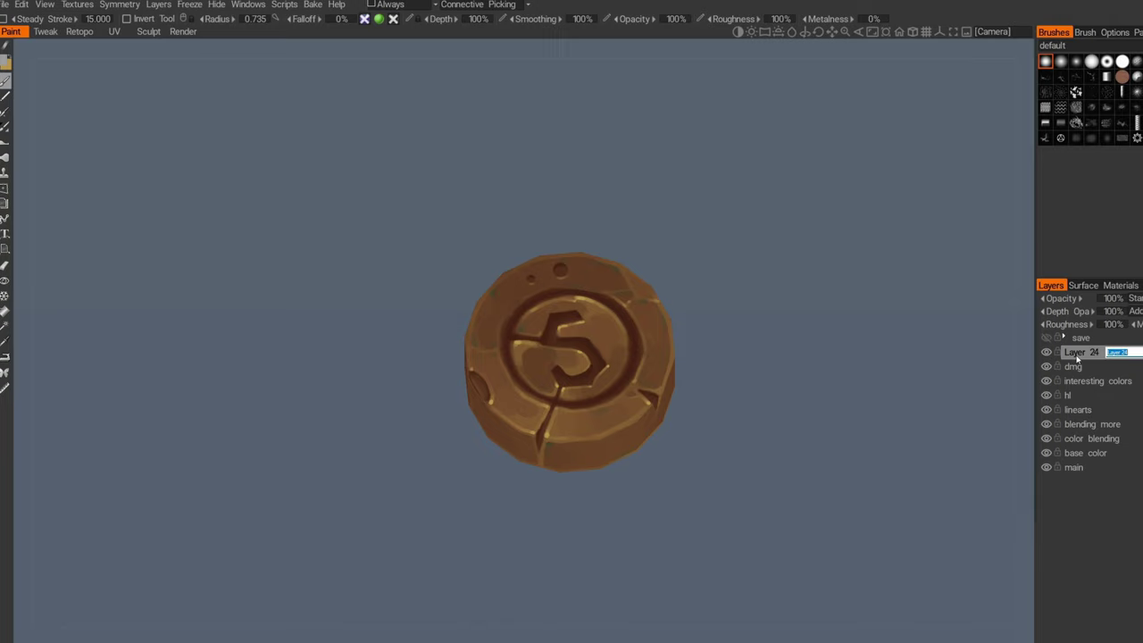
pyautogui.write('overlay')
pyautogui.press('Return')
pyautogui.click(1136, 298)
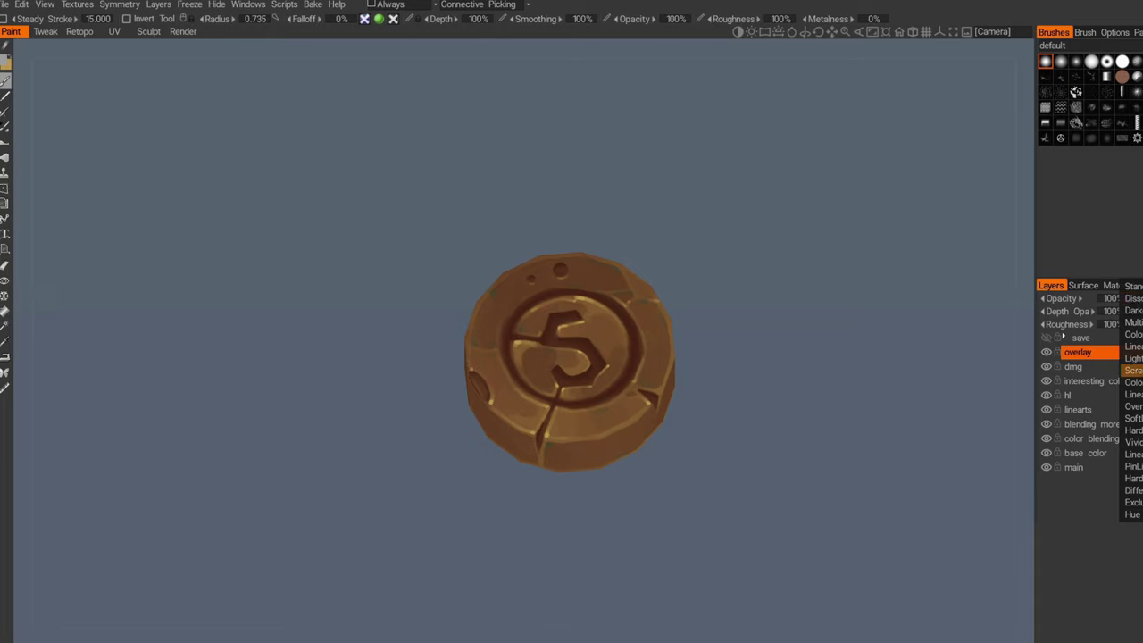
pyautogui.click(1133, 407)
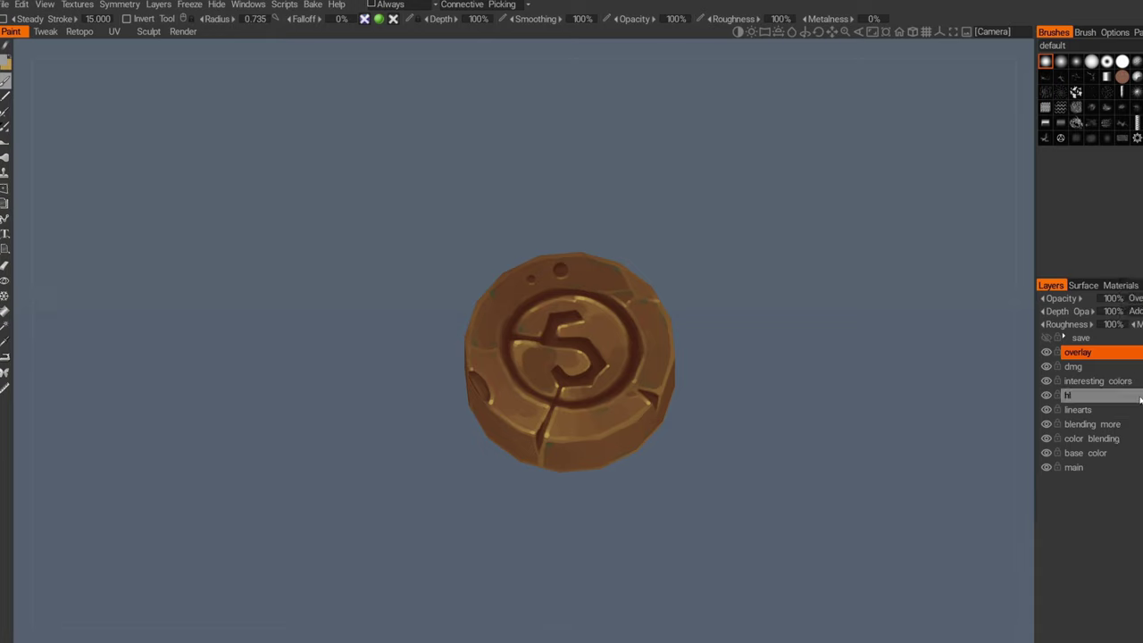
# Step: Set the paint color to light grey with hue 0, saturation 0% and lightness 66%
pyautogui.click(591, 336)
pyautogui.hotkey('ctrl', 'z')
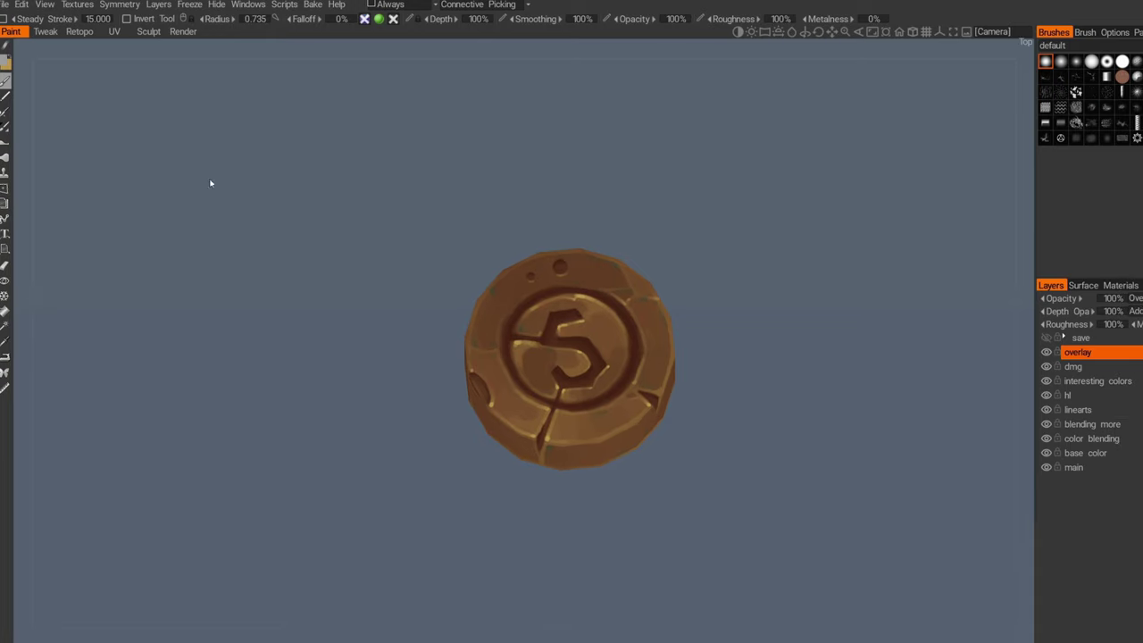
pyautogui.click(5, 62)
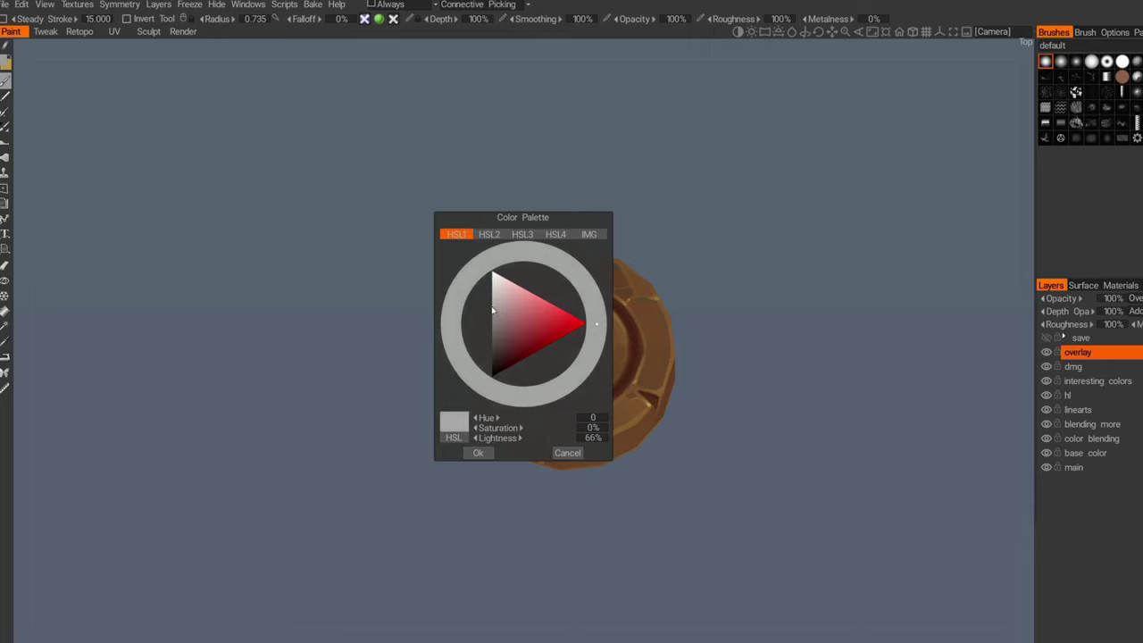
pyautogui.click(482, 453)
# Step: Brush soft light over the lower part of the coin on the overlay layer with a 0.758 radius brush, and compare the layer off and on
pyautogui.scroll(-2, 498, 430)
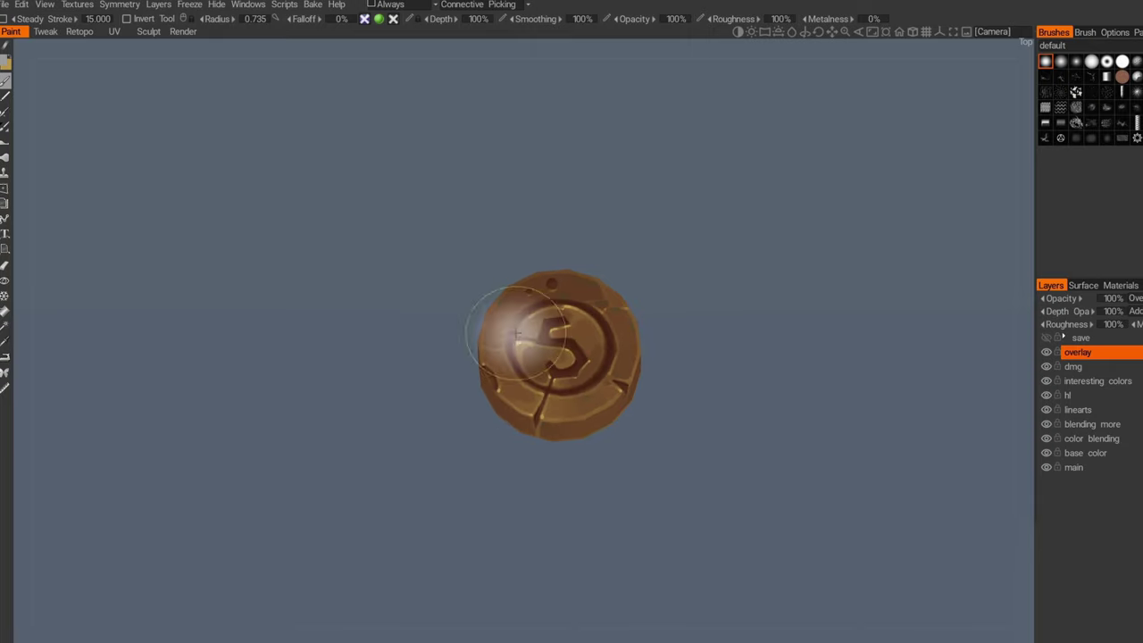
pyautogui.press('[')
pyautogui.press('[')
pyautogui.press('[')
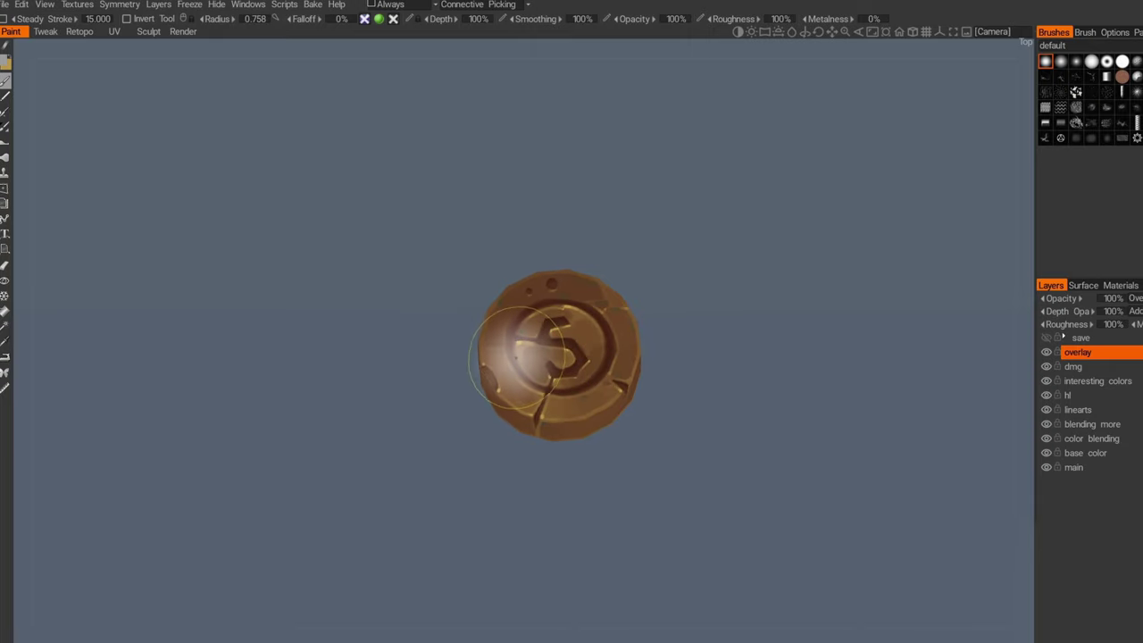
pyautogui.moveTo(503, 352)
pyautogui.mouseDown()
pyautogui.moveTo(518, 375)
pyautogui.moveTo(562, 398)
pyautogui.moveTo(567, 372)
pyautogui.moveTo(542, 359)
pyautogui.moveTo(591, 397)
pyautogui.moveTo(600, 384)
pyautogui.moveTo(563, 425)
pyautogui.mouseUp()
pyautogui.hotkey('ctrl', 'z')
pyautogui.moveTo(540, 462)
pyautogui.keyDown('alt'); pyautogui.mouseDown()
pyautogui.moveTo(597, 415)
pyautogui.moveTo(609, 364)
pyautogui.mouseUp(); pyautogui.keyUp('alt')
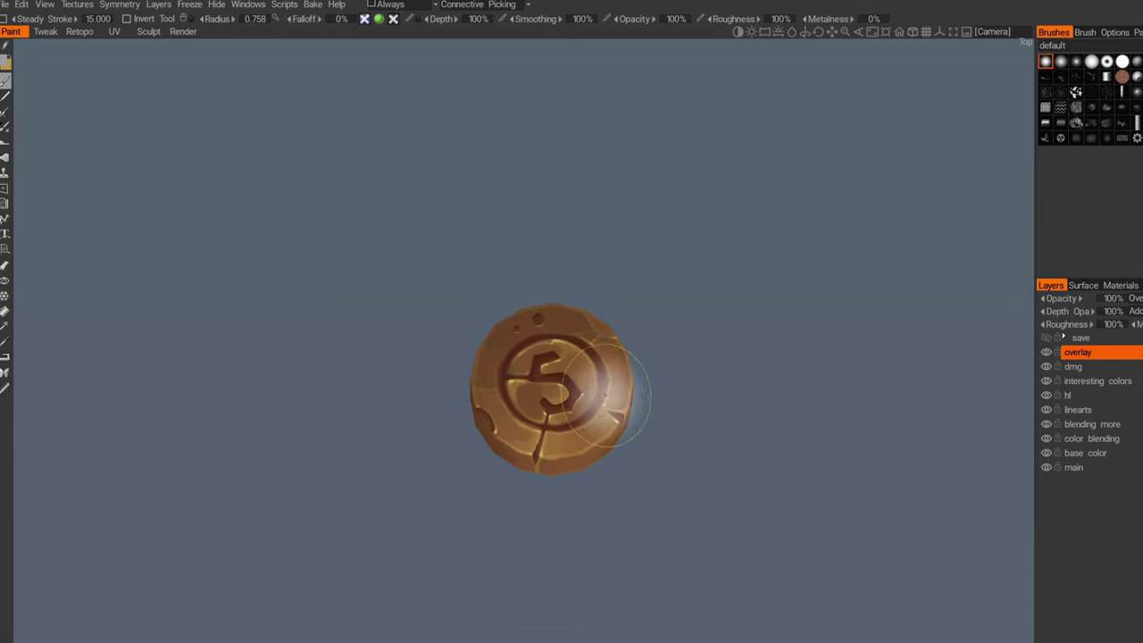
pyautogui.keyDown('alt'); pyautogui.moveTo(574, 382); pyautogui.dragTo(594, 364, button='middle'); pyautogui.keyUp('alt')
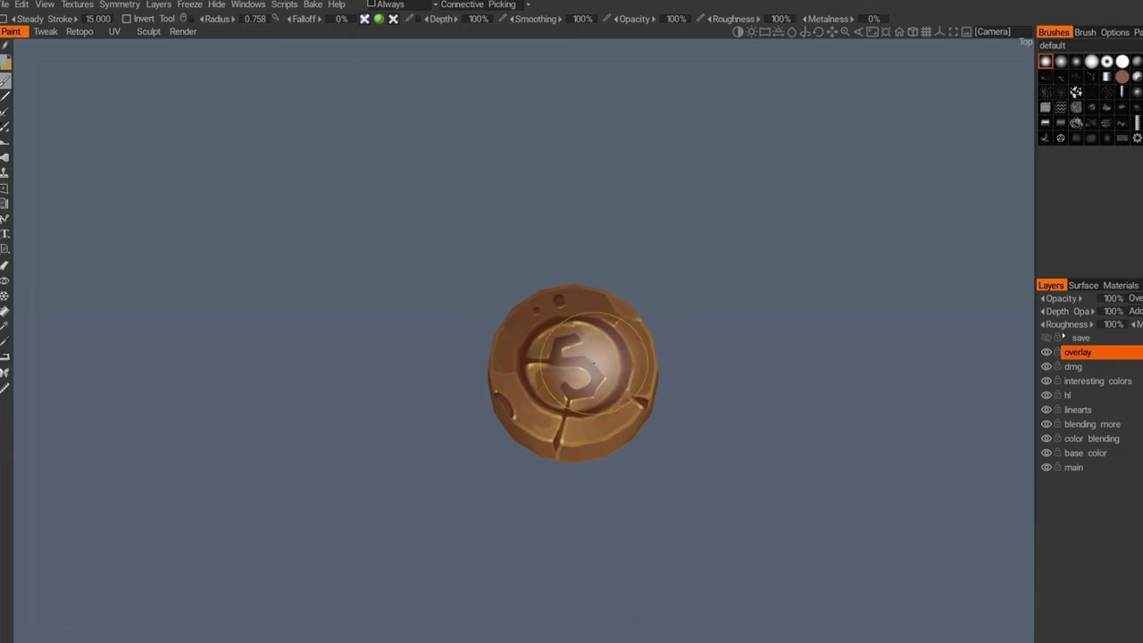
pyautogui.click(1047, 353)
pyautogui.click(1047, 355)
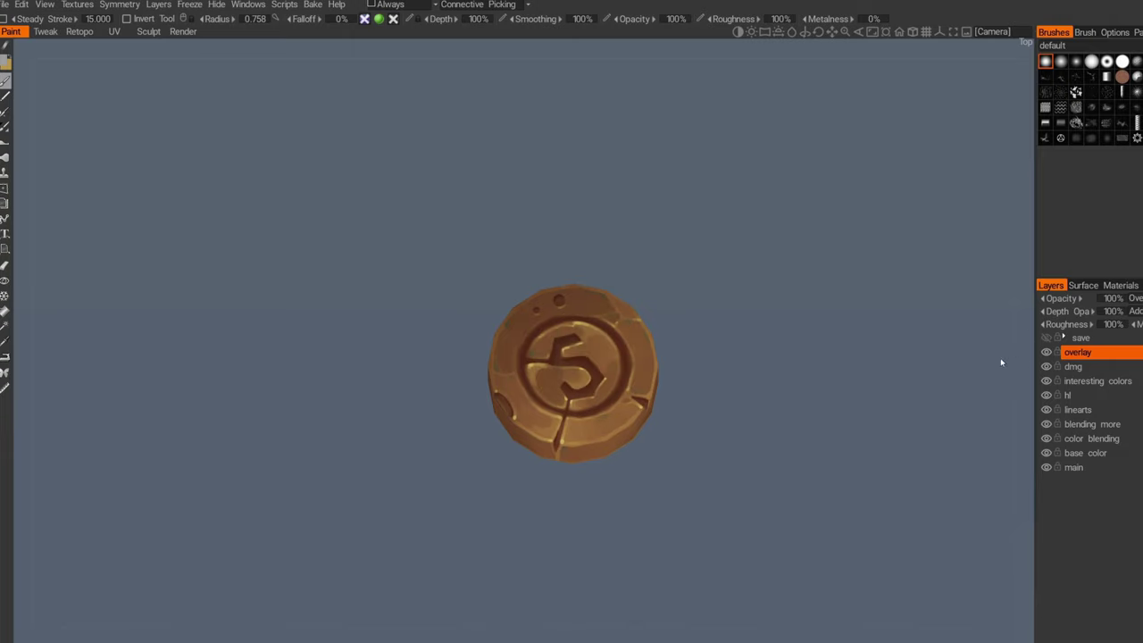
# Step: Soften the overlay lighting across the coin with a large eraser of about 0.680 radius, and compare the layer off and on
pyautogui.press('e')
pyautogui.moveTo(539, 394)
pyautogui.keyDown('ctrl'); pyautogui.mouseDown()
pyautogui.moveTo(513, 381)
pyautogui.moveTo(561, 429)
pyautogui.mouseUp(); pyautogui.keyUp('ctrl')
pyautogui.press('e')
pyautogui.click(5, 265)
pyautogui.moveTo(576, 366)
pyautogui.mouseDown()
pyautogui.moveTo(525, 336)
pyautogui.moveTo(600, 341)
pyautogui.moveTo(581, 337)
pyautogui.moveTo(634, 421)
pyautogui.moveTo(631, 443)
pyautogui.moveTo(616, 444)
pyautogui.mouseUp()
pyautogui.moveTo(513, 444)
pyautogui.mouseDown()
pyautogui.moveTo(498, 438)
pyautogui.moveTo(502, 491)
pyautogui.moveTo(574, 447)
pyautogui.mouseUp()
pyautogui.scroll(2, 893, 466)
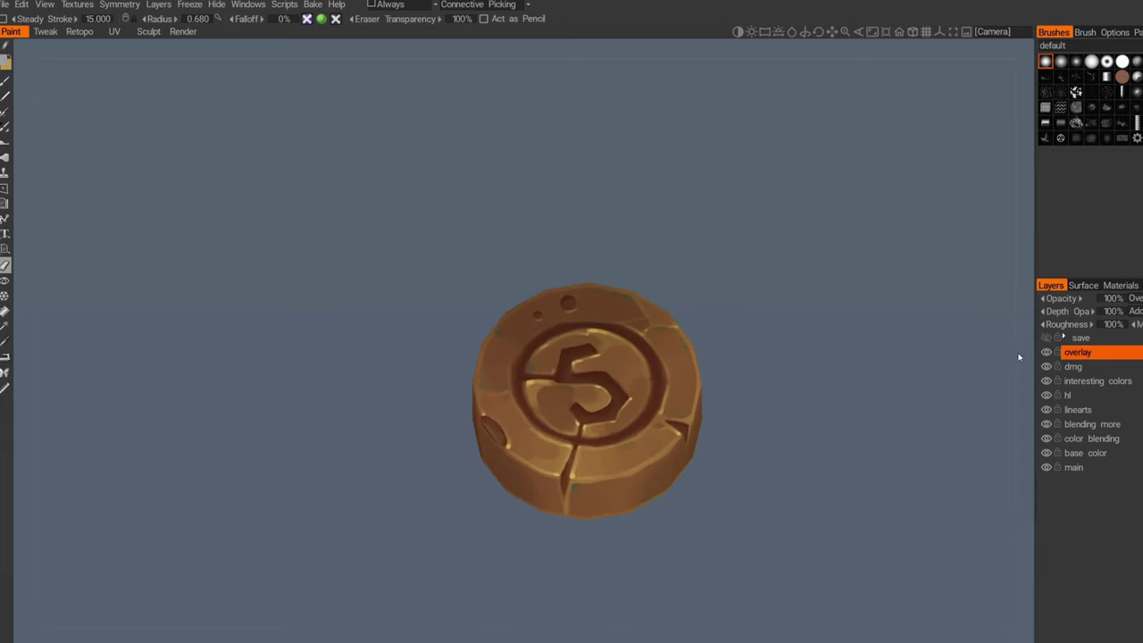
pyautogui.click(1046, 353)
pyautogui.click(1047, 353)
pyautogui.click(1046, 354)
pyautogui.click(1046, 354)
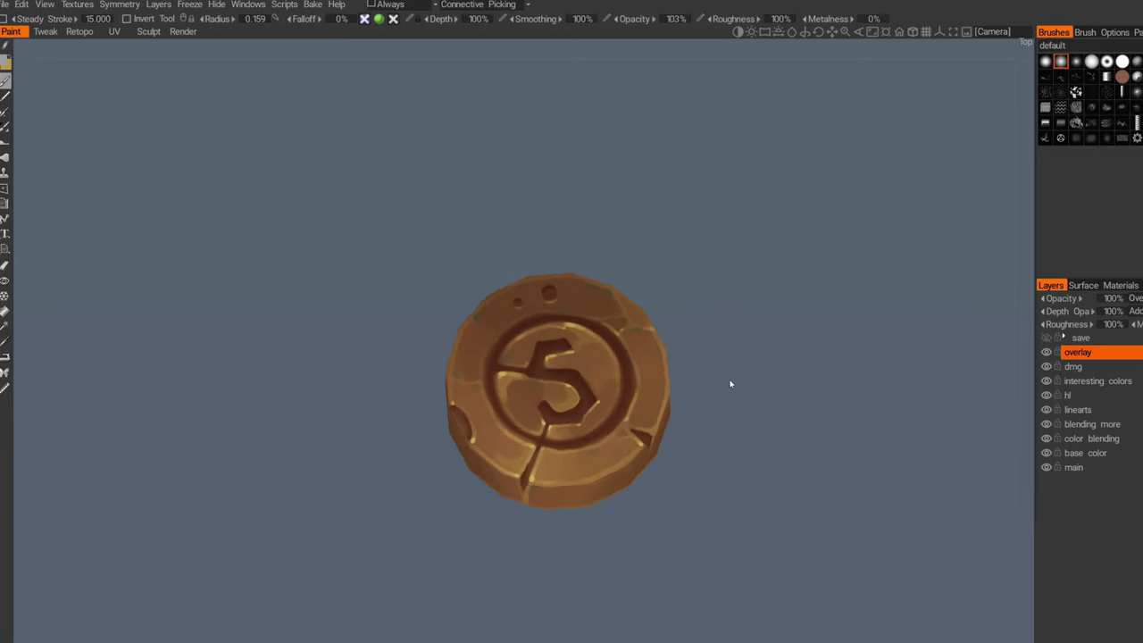
# Step: Add a new layer above overlay, name it "color dodge" and set its blending mode to Color Dodge
pyautogui.moveTo(729, 380); pyautogui.dragTo(724, 393, button='right')
pyautogui.hotkey('ctrl', 'shift', 'n')
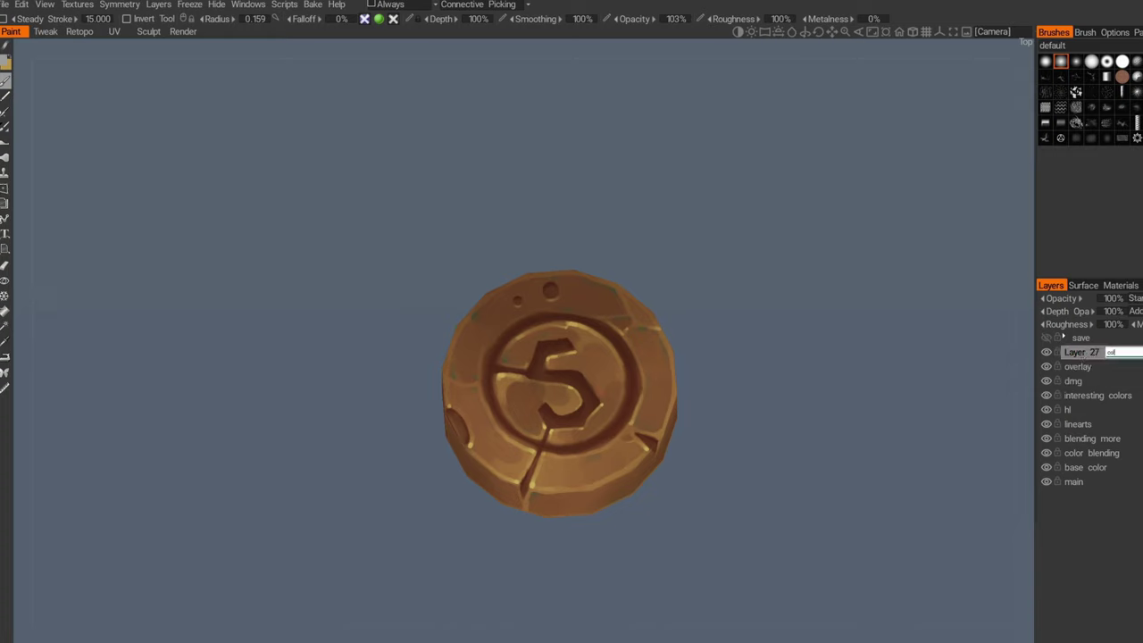
pyautogui.press('Return')
pyautogui.click(1135, 299)
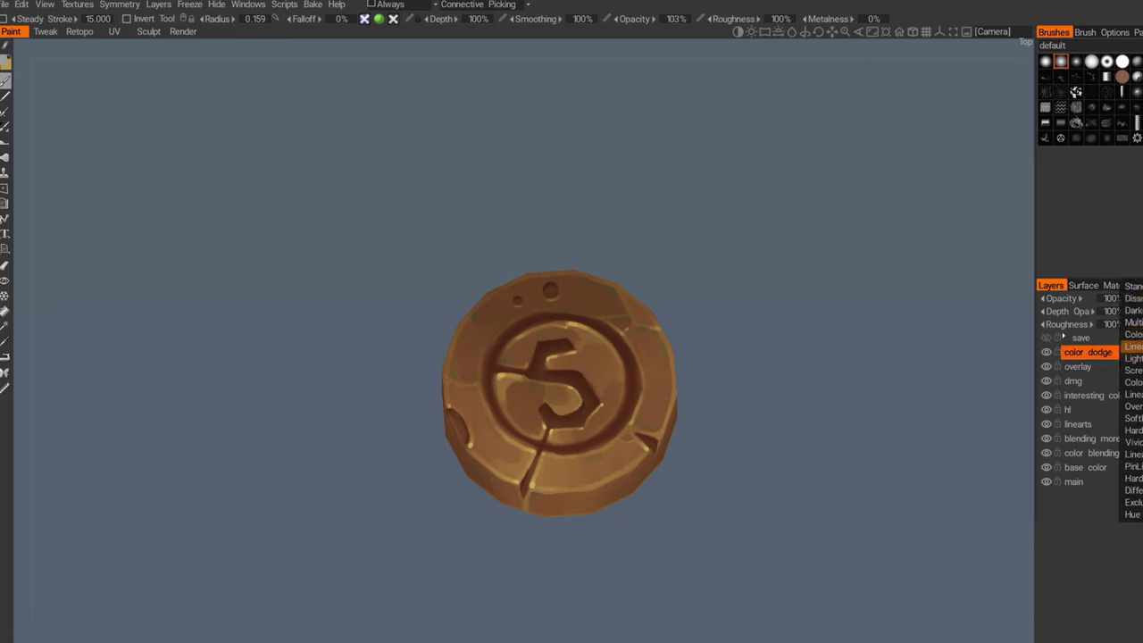
pyautogui.click(1127, 383)
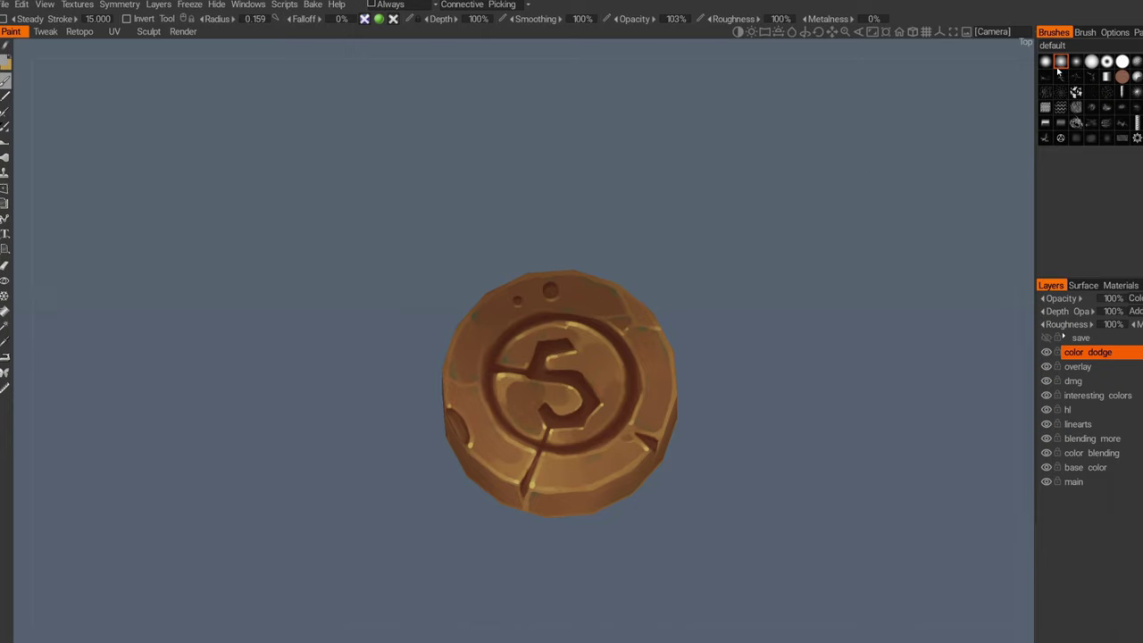
# Step: Set the paint color to grey with hue 0, saturation 0% and lightness 64%
pyautogui.moveTo(688, 310); pyautogui.dragTo(610, 308)
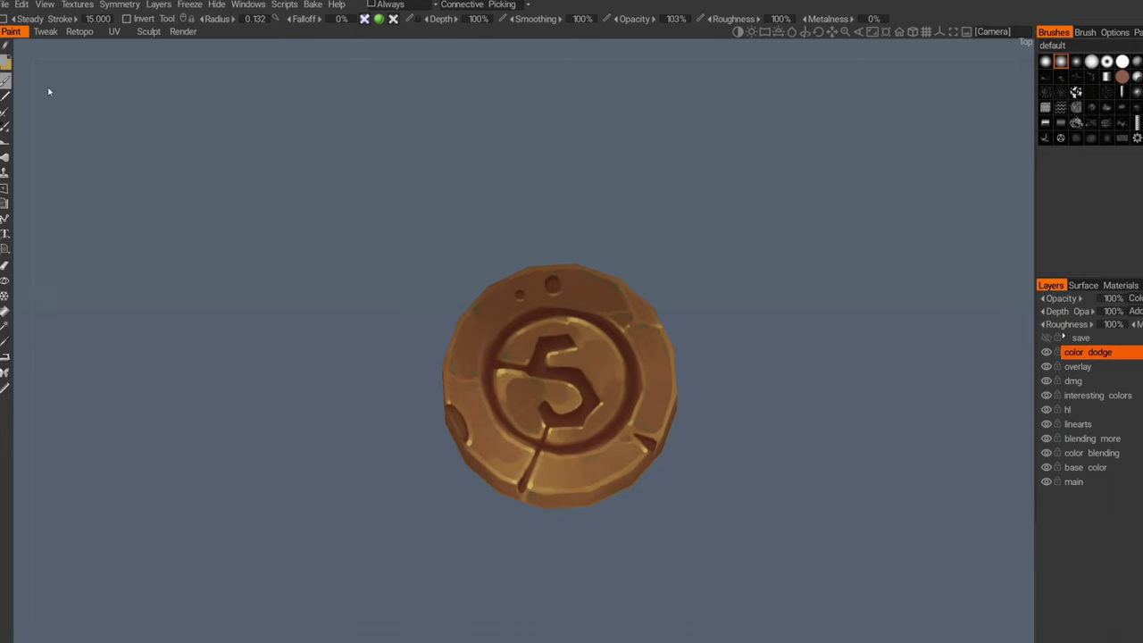
pyautogui.click(5, 62)
pyautogui.click(493, 309)
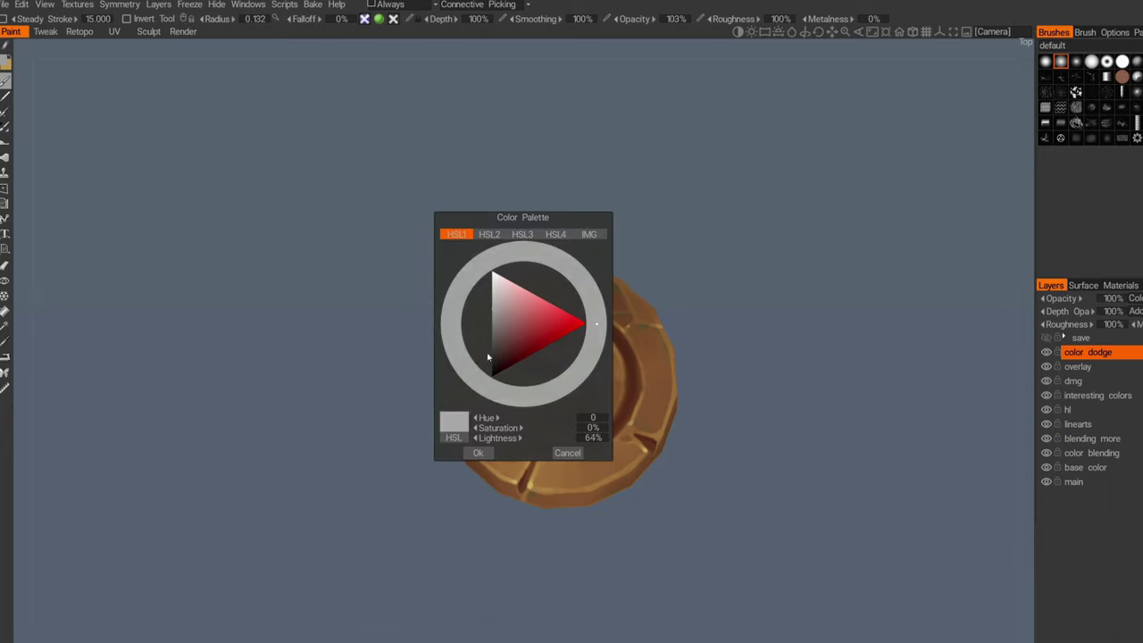
pyautogui.click(478, 453)
# Step: Paint a metallic shine streak from the coin's upper rim across the face and down the front side with a brush of about 0.213 radius
pyautogui.scroll(-3, 536, 358)
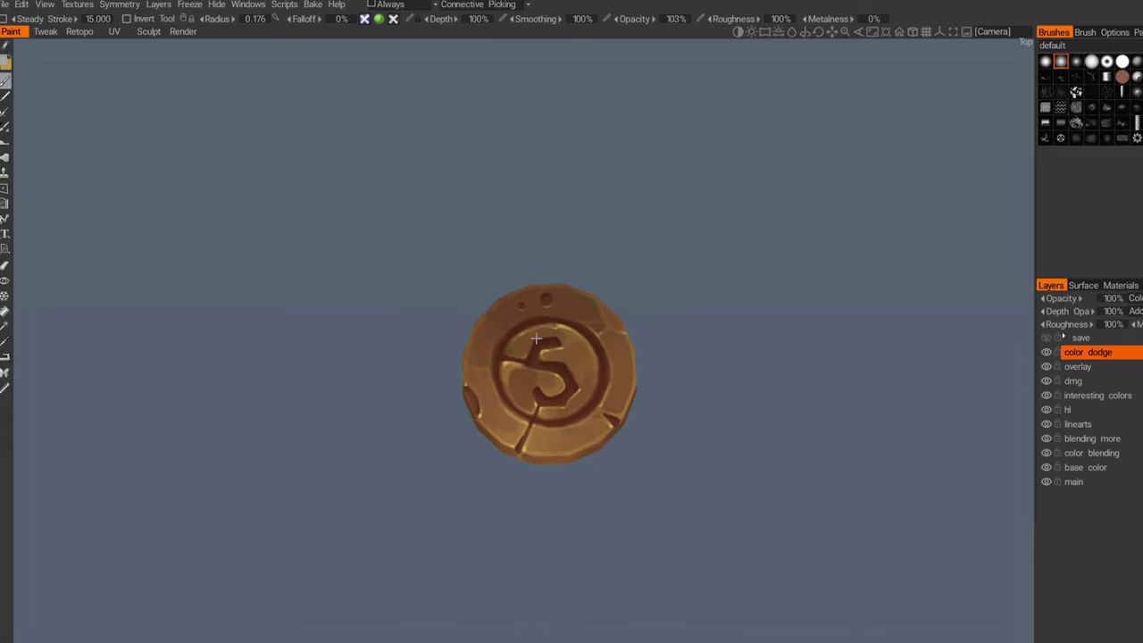
pyautogui.keyDown('alt'); pyautogui.moveTo(536, 339); pyautogui.dragTo(524, 316); pyautogui.keyUp('alt')
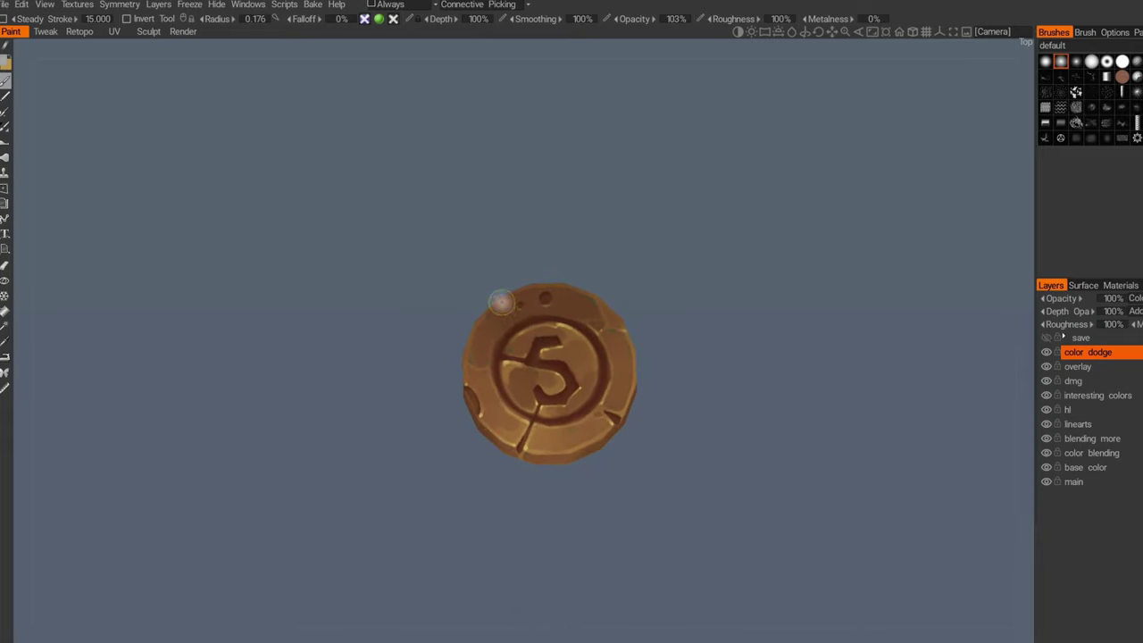
pyautogui.moveTo(503, 305)
pyautogui.mouseDown(button='right')
pyautogui.moveTo(527, 315)
pyautogui.moveTo(517, 322)
pyautogui.mouseUp(button='right')
pyautogui.moveTo(523, 351)
pyautogui.keyDown('alt'); pyautogui.mouseDown()
pyautogui.moveTo(514, 309)
pyautogui.moveTo(532, 369)
pyautogui.mouseUp(); pyautogui.keyUp('alt')
pyautogui.hotkey('ctrl', 'z')
pyautogui.moveTo(515, 306); pyautogui.dragTo(561, 435)
pyautogui.moveTo(536, 375)
pyautogui.mouseDown()
pyautogui.moveTo(579, 505)
pyautogui.moveTo(555, 437)
pyautogui.moveTo(547, 463)
pyautogui.mouseUp()
pyautogui.hotkey('ctrl', 'z')
pyautogui.hotkey('ctrl', 'z')
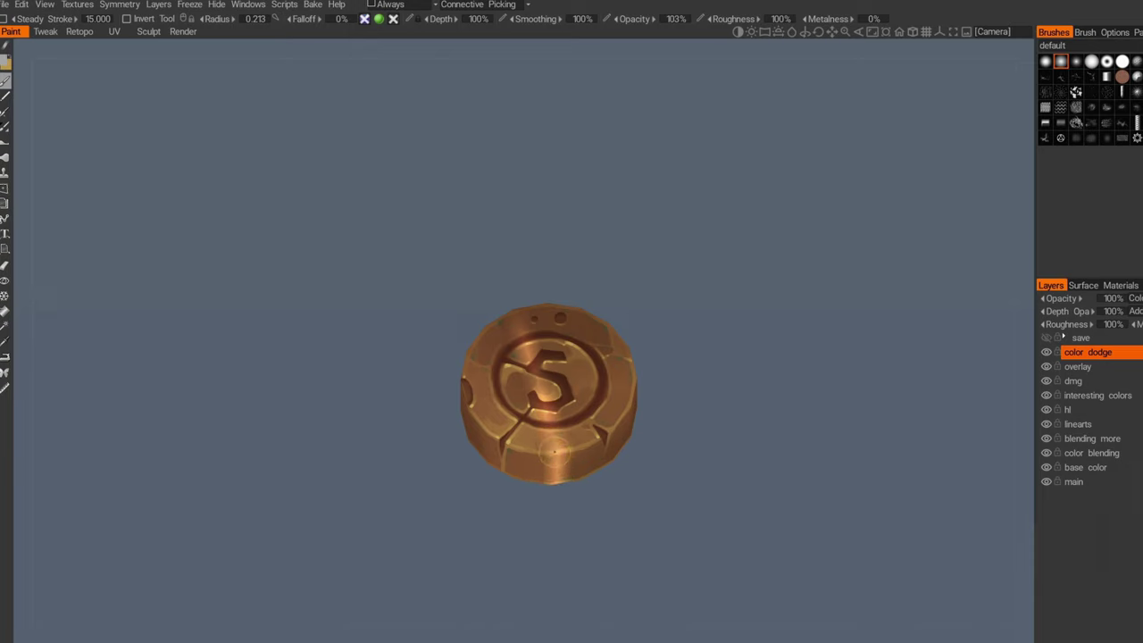
pyautogui.keyDown('alt'); pyautogui.moveTo(546, 410); pyautogui.dragTo(535, 413); pyautogui.keyUp('alt')
pyautogui.moveTo(520, 345); pyautogui.dragTo(549, 425)
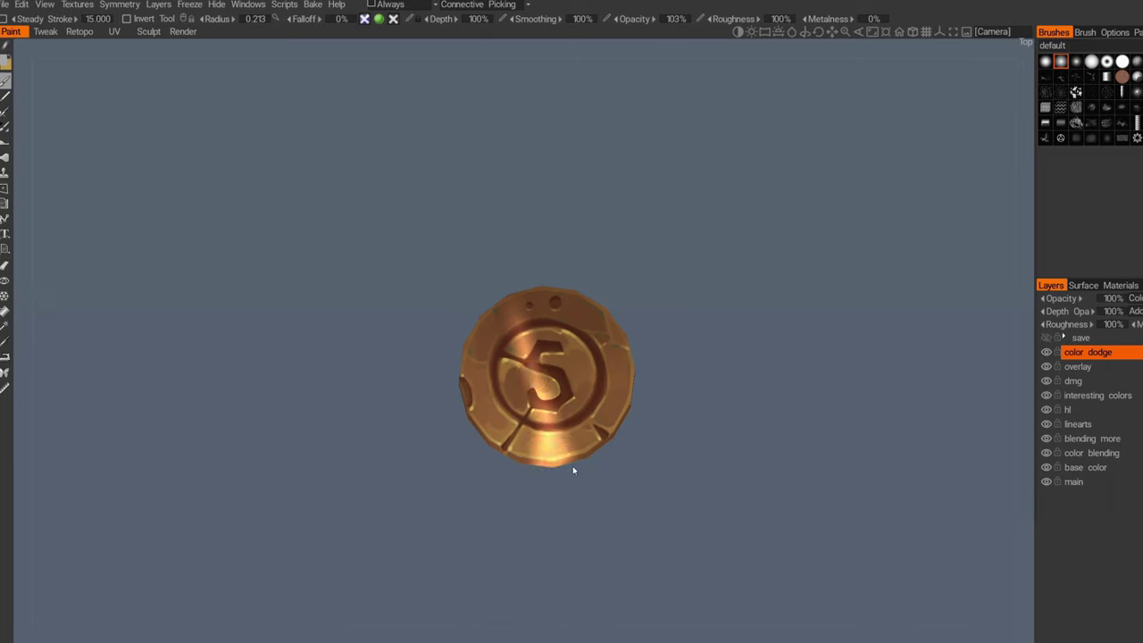
# Step: Strengthen the shine streak on the upper rim and front side of the coin, checking it from several angles
pyautogui.moveTo(571, 460)
pyautogui.keyDown('alt'); pyautogui.mouseDown()
pyautogui.moveTo(591, 428)
pyautogui.moveTo(577, 475)
pyautogui.mouseUp(); pyautogui.keyUp('alt')
pyautogui.keyDown('alt'); pyautogui.moveTo(530, 302); pyautogui.dragTo(536, 338); pyautogui.keyUp('alt')
pyautogui.keyDown('alt'); pyautogui.moveTo(540, 348); pyautogui.dragTo(560, 328, button='middle'); pyautogui.keyUp('alt')
pyautogui.keyDown('alt'); pyautogui.moveTo(559, 331); pyautogui.dragTo(511, 330); pyautogui.keyUp('alt')
pyautogui.keyDown('alt'); pyautogui.moveTo(517, 401); pyautogui.dragTo(518, 411); pyautogui.keyUp('alt')
pyautogui.moveTo(516, 324); pyautogui.dragTo(515, 361)
pyautogui.keyDown('alt'); pyautogui.moveTo(539, 322); pyautogui.dragTo(327, 372); pyautogui.keyUp('alt')
pyautogui.keyDown('alt'); pyautogui.moveTo(597, 369); pyautogui.dragTo(597, 397); pyautogui.keyUp('alt')
pyautogui.keyDown('alt'); pyautogui.moveTo(597, 397); pyautogui.dragTo(550, 364, button='middle'); pyautogui.keyUp('alt')
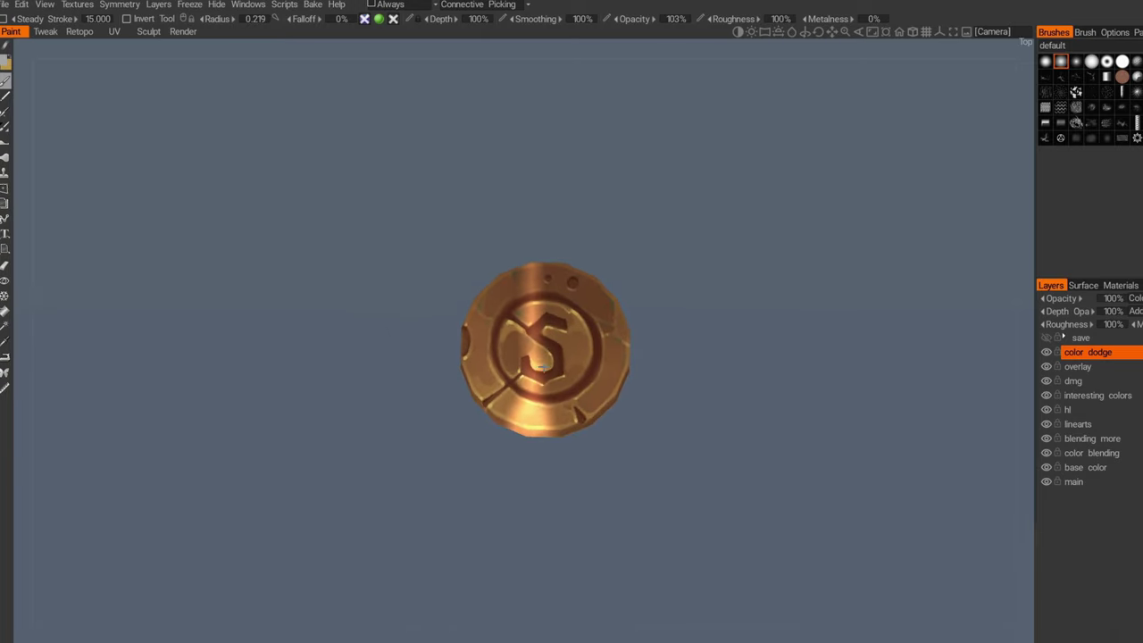
pyautogui.moveTo(549, 364)
pyautogui.keyDown('alt'); pyautogui.mouseDown()
pyautogui.moveTo(555, 290)
pyautogui.moveTo(554, 322)
pyautogui.mouseUp(); pyautogui.keyUp('alt')
pyautogui.keyDown('alt'); pyautogui.moveTo(578, 384); pyautogui.dragTo(538, 375, button='right'); pyautogui.keyUp('alt')
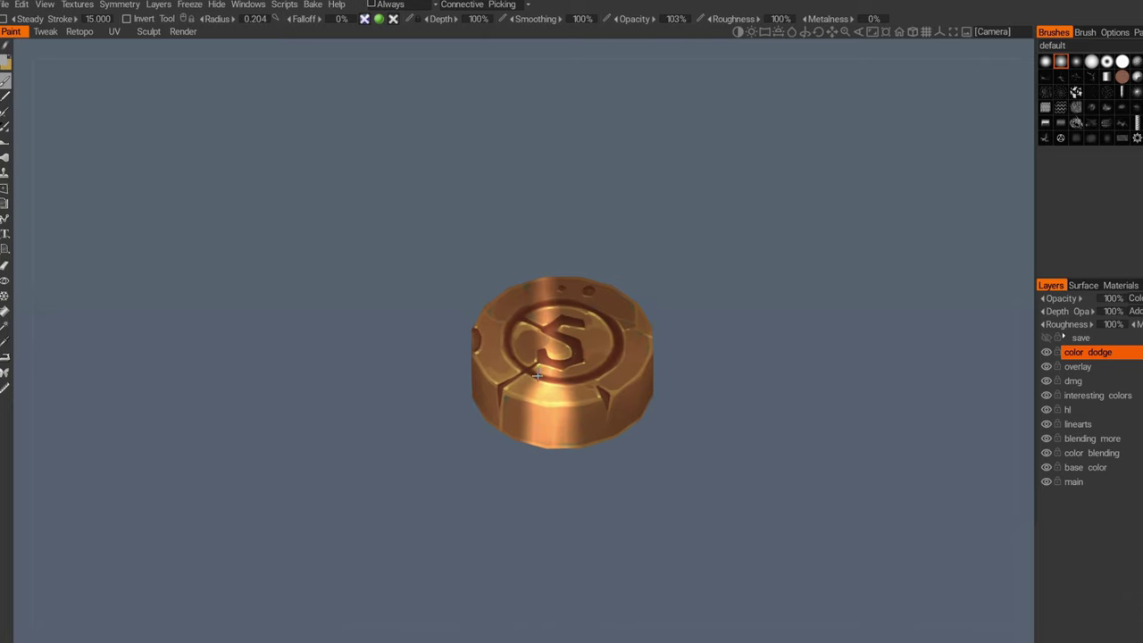
pyautogui.keyDown('alt'); pyautogui.moveTo(571, 350); pyautogui.dragTo(548, 393); pyautogui.keyUp('alt')
pyautogui.keyDown('alt'); pyautogui.moveTo(617, 304); pyautogui.dragTo(616, 315); pyautogui.keyUp('alt')
# Step: Erase the shine from the engraved central symbol with a small soft eraser, reducing its radius to about 0.074
pyautogui.press('e')
pyautogui.press('e')
pyautogui.press('[')
pyautogui.press('[')
pyautogui.press('[')
pyautogui.press('[')
pyautogui.press('[')
pyautogui.press('[')
pyautogui.press('[')
pyautogui.press('[')
pyautogui.press('[')
pyautogui.press('[')
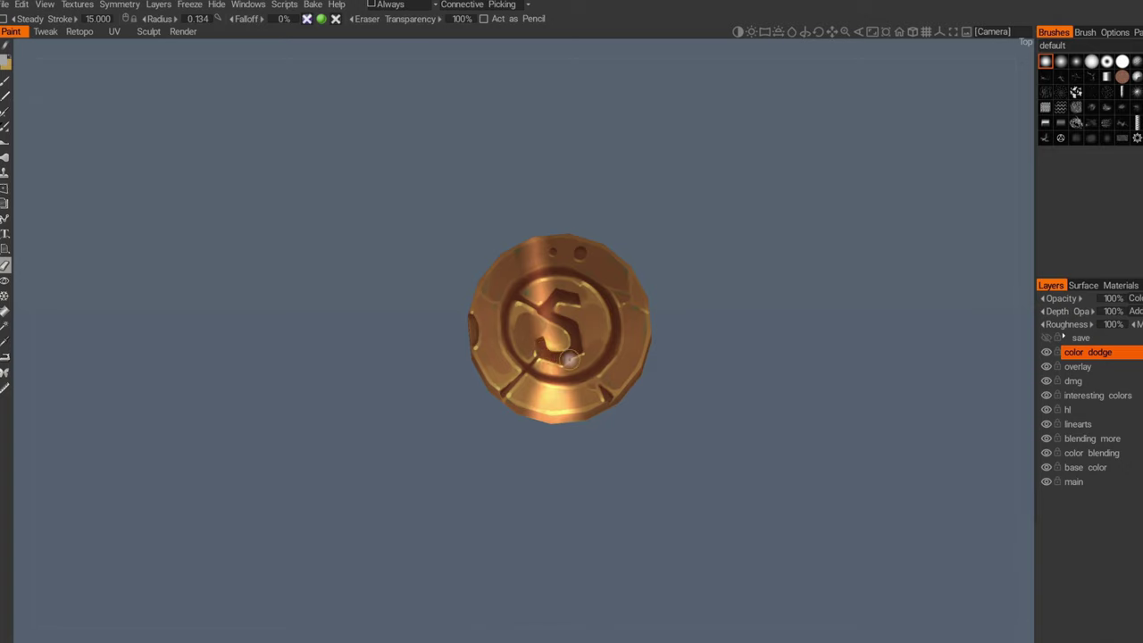
pyautogui.moveTo(555, 313); pyautogui.dragTo(560, 291)
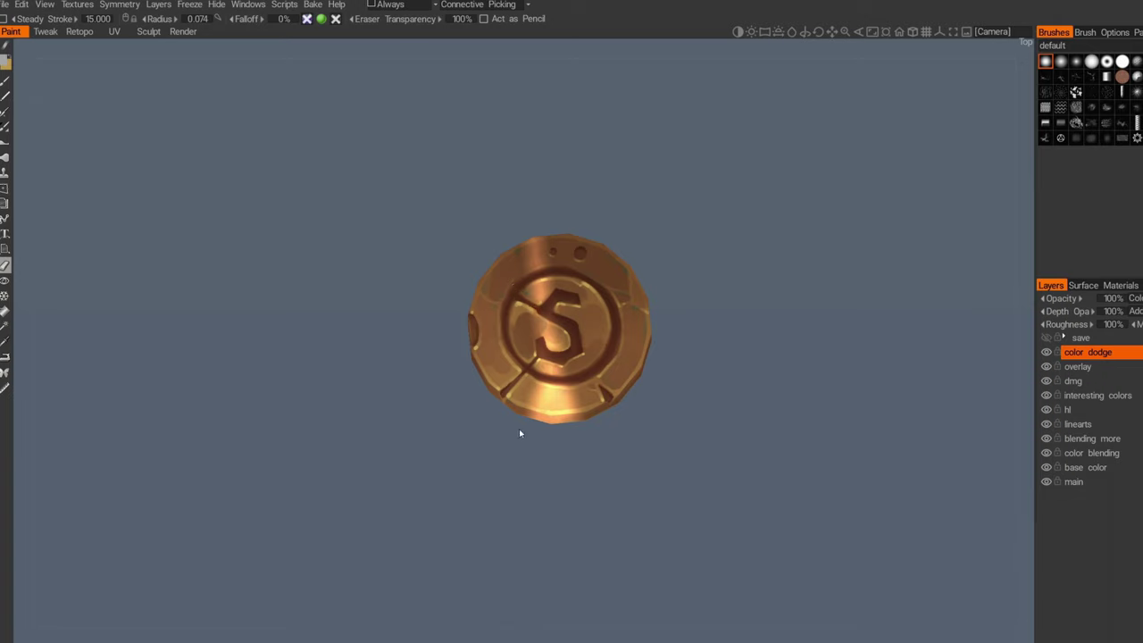
# Step: Enlarge the eraser to about 0.251 radius and lower the color dodge layer's opacity to 71%
pyautogui.moveTo(585, 288); pyautogui.dragTo(606, 288, button='right')
pyautogui.moveTo(1071, 299); pyautogui.dragTo(1039, 298)
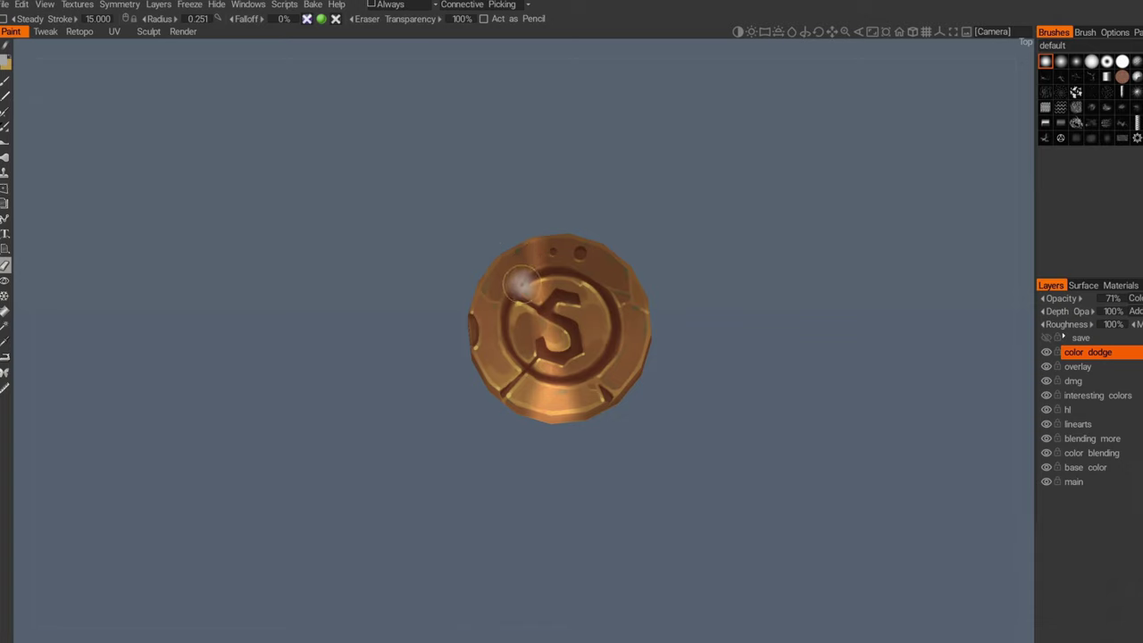
pyautogui.keyDown('alt'); pyautogui.moveTo(587, 394); pyautogui.dragTo(567, 373); pyautogui.keyUp('alt')
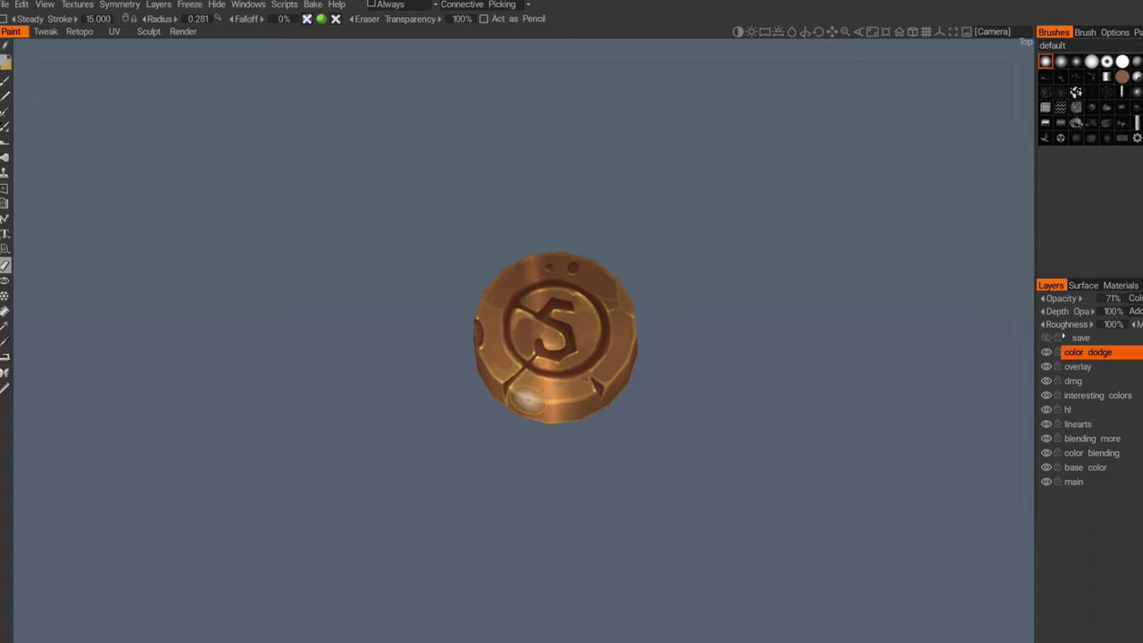
# Step: Soften the edges of the shine streaks around the coin's side and rim with an enlarged eraser of about 0.351 radius
pyautogui.keyDown('alt'); pyautogui.moveTo(518, 427); pyautogui.dragTo(518, 393); pyautogui.keyUp('alt')
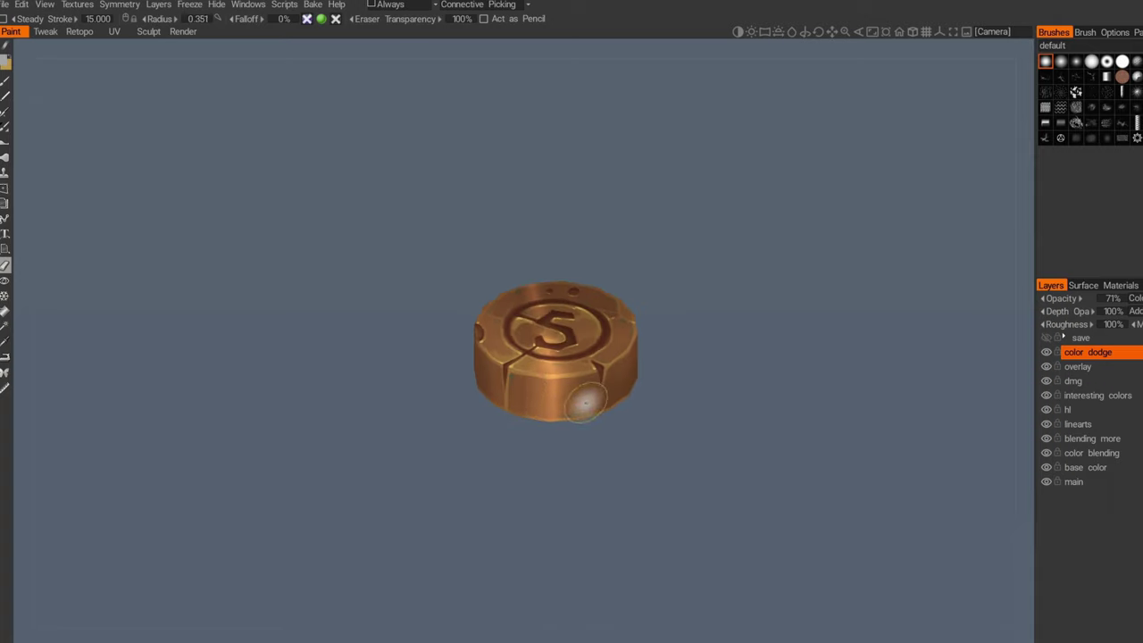
pyautogui.moveTo(587, 406); pyautogui.dragTo(603, 401, button='right')
pyautogui.moveTo(600, 398)
pyautogui.mouseDown()
pyautogui.moveTo(500, 403)
pyautogui.moveTo(615, 406)
pyautogui.mouseUp()
pyautogui.keyDown('alt'); pyautogui.moveTo(576, 366); pyautogui.dragTo(584, 266); pyautogui.keyUp('alt')
pyautogui.moveTo(571, 422)
pyautogui.keyDown('alt'); pyautogui.mouseDown()
pyautogui.moveTo(579, 463)
pyautogui.moveTo(570, 284)
pyautogui.mouseUp(); pyautogui.keyUp('alt')
pyautogui.moveTo(531, 247)
pyautogui.mouseDown()
pyautogui.moveTo(502, 272)
pyautogui.moveTo(562, 184)
pyautogui.moveTo(541, 216)
pyautogui.moveTo(557, 301)
pyautogui.moveTo(528, 297)
pyautogui.mouseUp()
pyautogui.keyDown('alt'); pyautogui.moveTo(516, 257); pyautogui.dragTo(570, 370); pyautogui.keyUp('alt')
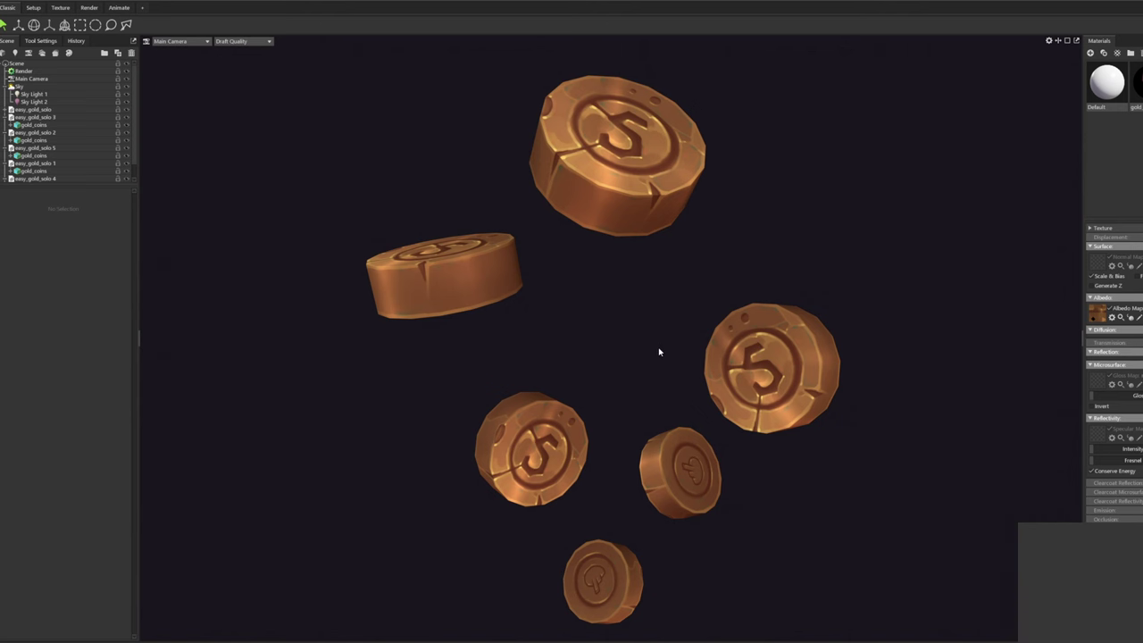
# Step: Switch to Marmoset Toolbag and examine the textured coins arranged in the presentation scene
pyautogui.moveTo(668, 358); pyautogui.dragTo(636, 379)
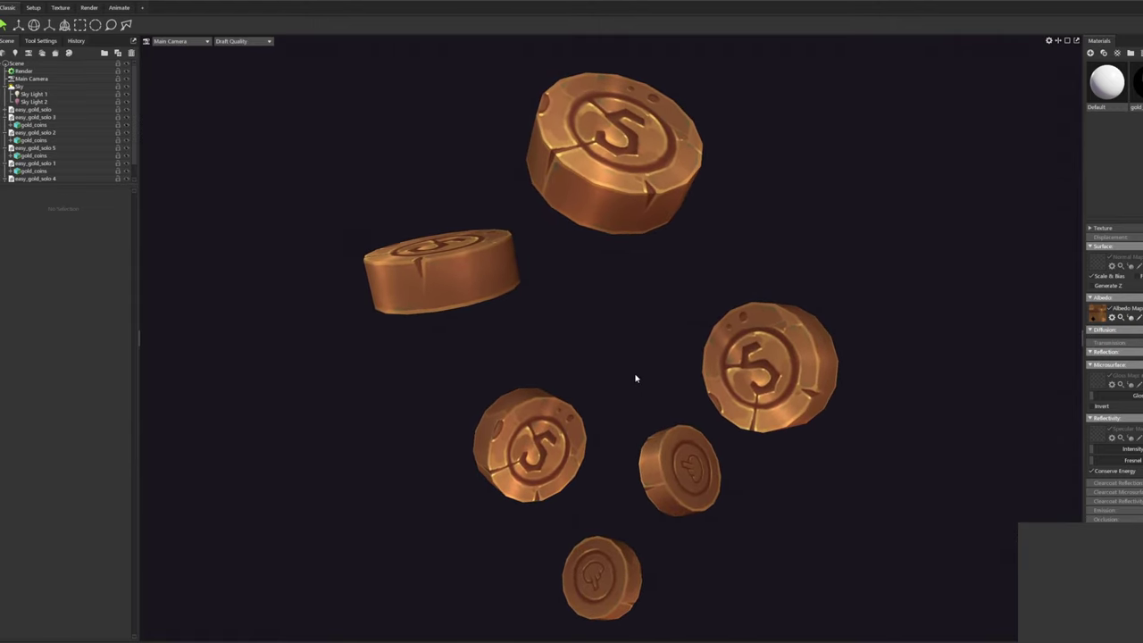